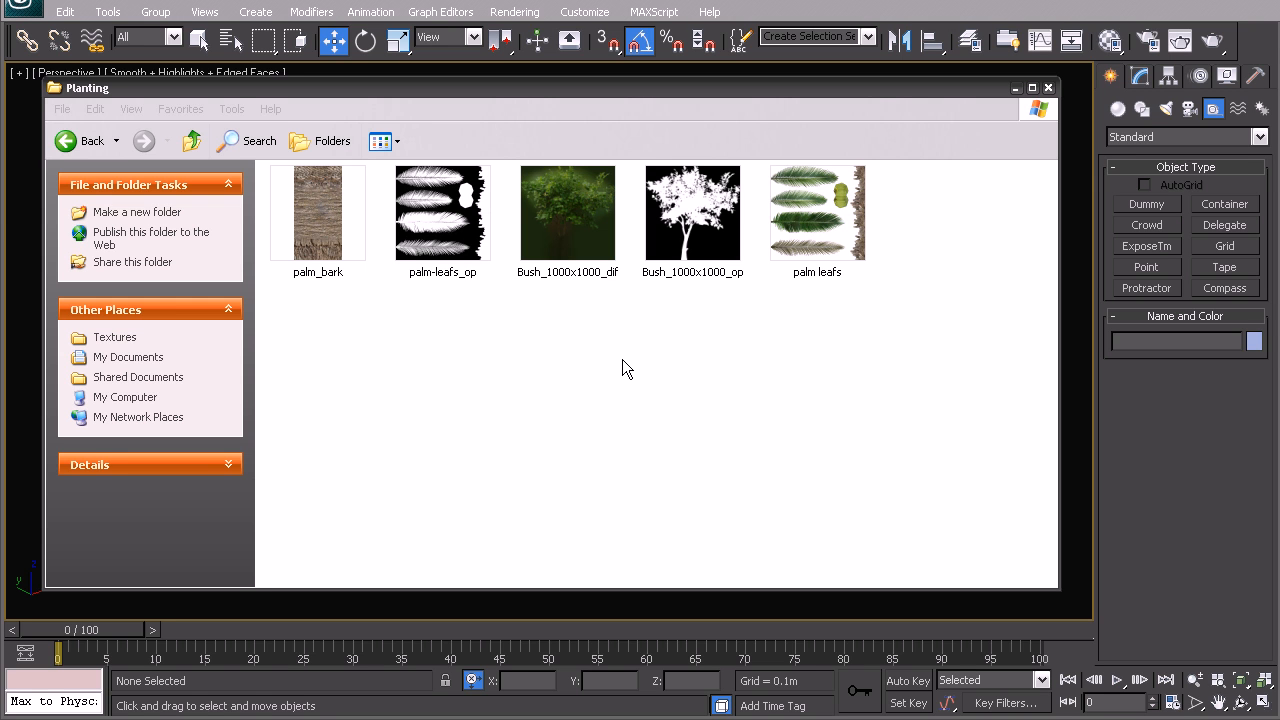
pyautogui.moveTo(359, 97)
pyautogui.mouseDown()
pyautogui.moveTo(598, 135)
pyautogui.moveTo(359, 104)
pyautogui.moveTo(355, 89)
pyautogui.mouseUp()
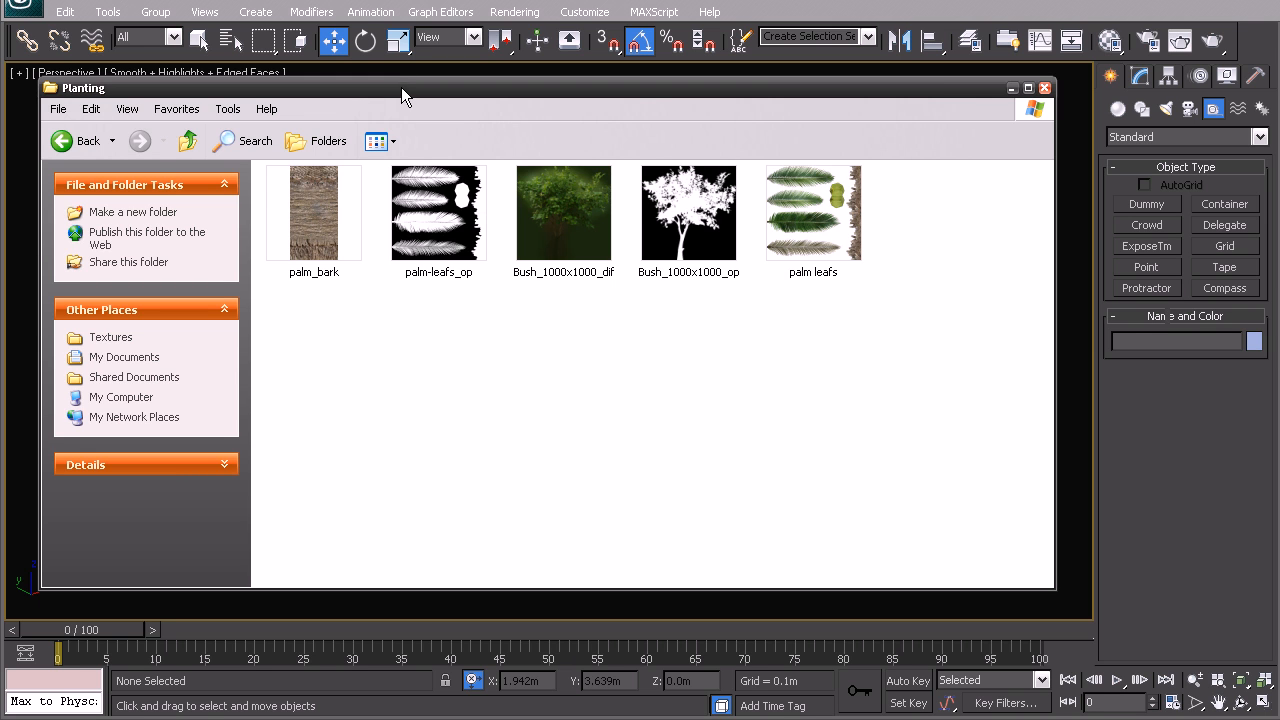
pyautogui.moveTo(405, 97); pyautogui.dragTo(413, 104)
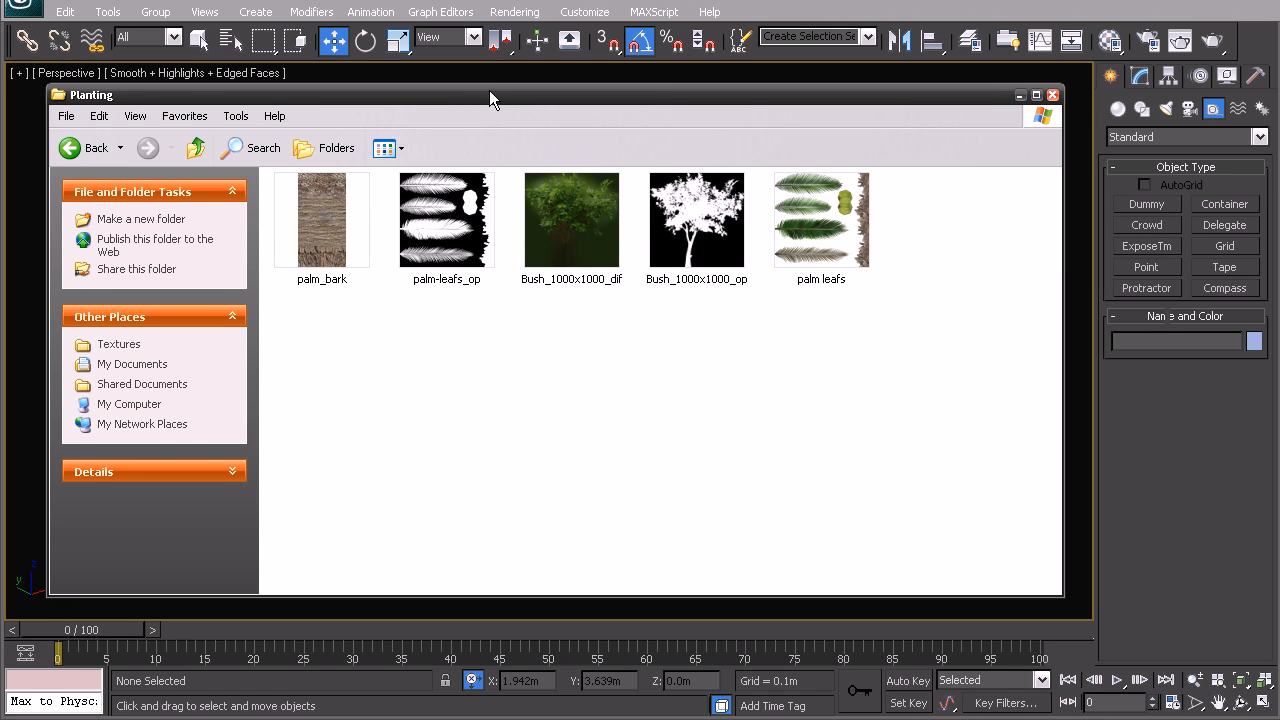
pyautogui.moveTo(507, 93); pyautogui.dragTo(491, 87)
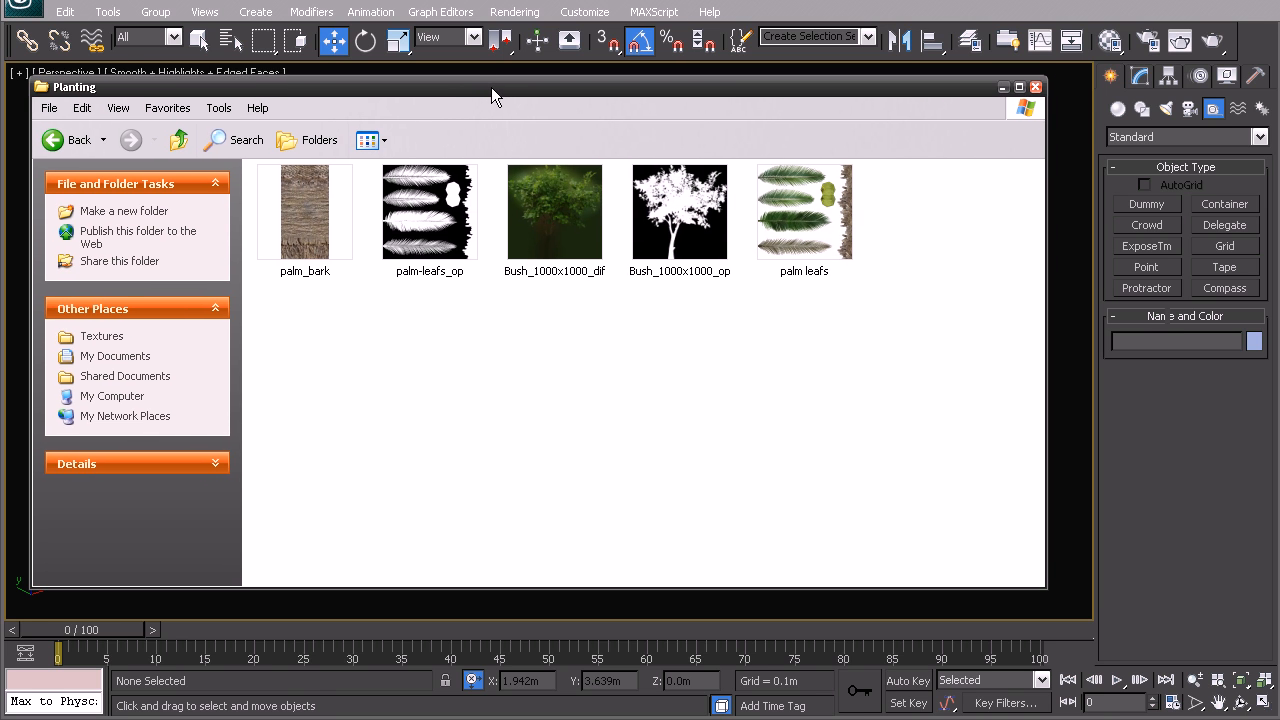
# View the Bush_1000x1000_dif and Bush_1000x1000_op textures, then move the image folder out of the way
pyautogui.doubleClick(581, 205)
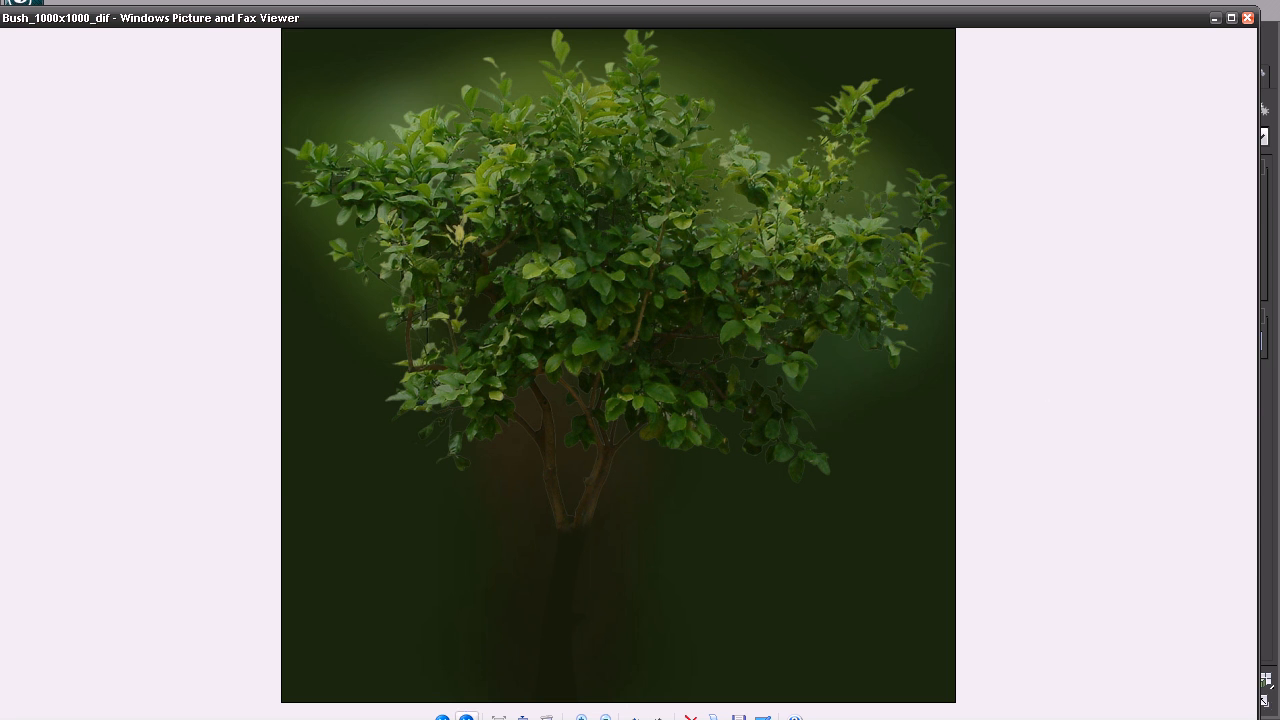
pyautogui.click(466, 717)
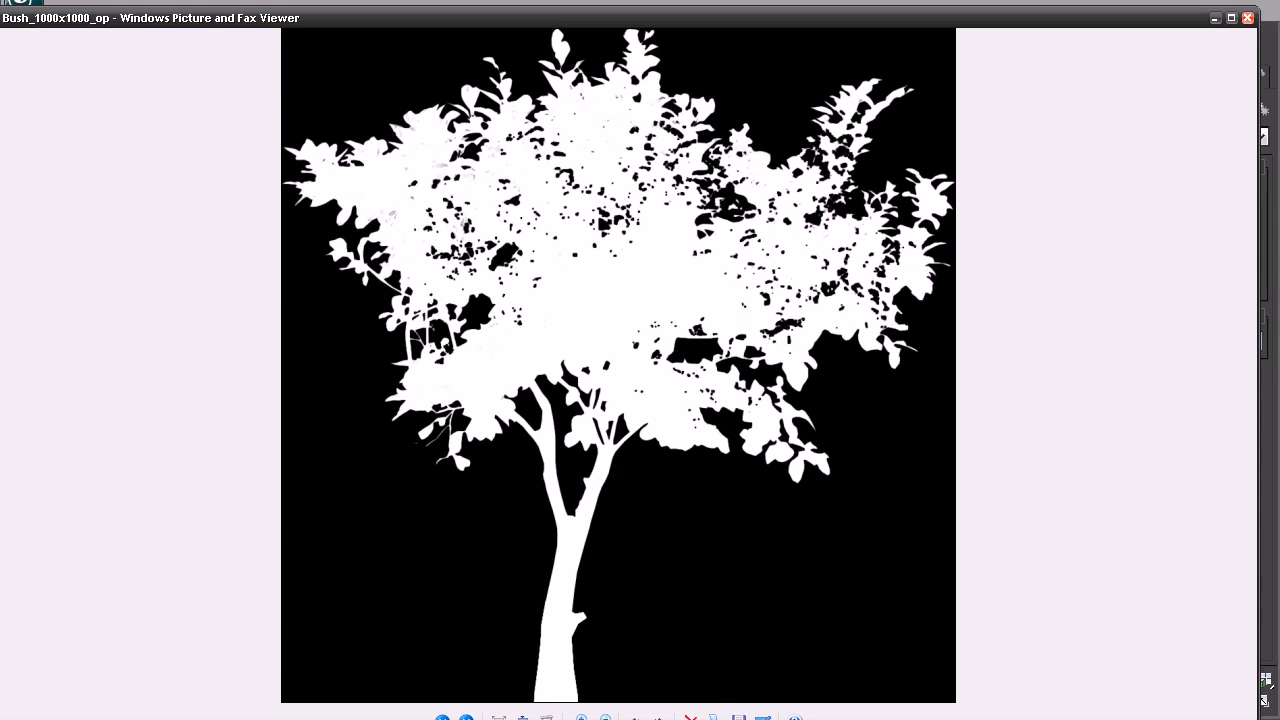
pyautogui.click(1247, 17)
pyautogui.moveTo(450, 83); pyautogui.dragTo(1279, 94)
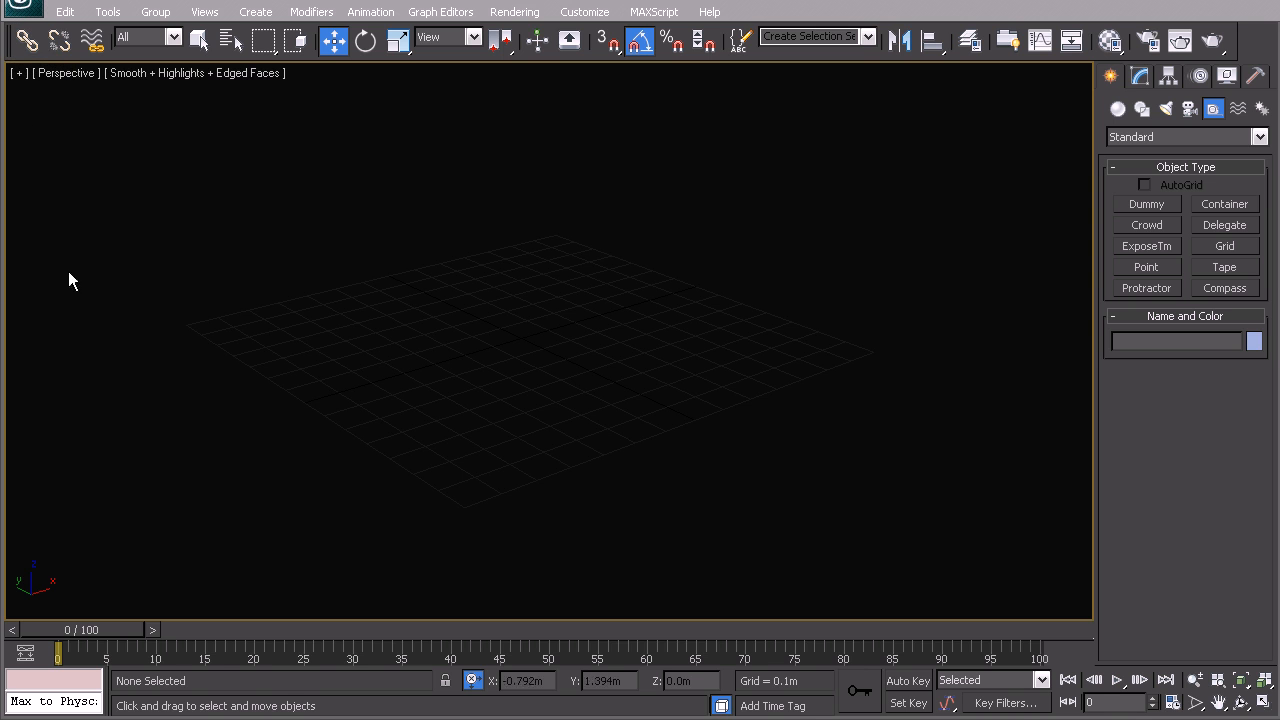
# Import the palm1 file from the Palms_Original Online Version folder with the default import options, and deselect the imported objects
pyautogui.click(22, 10)
pyautogui.moveTo(96, 252)
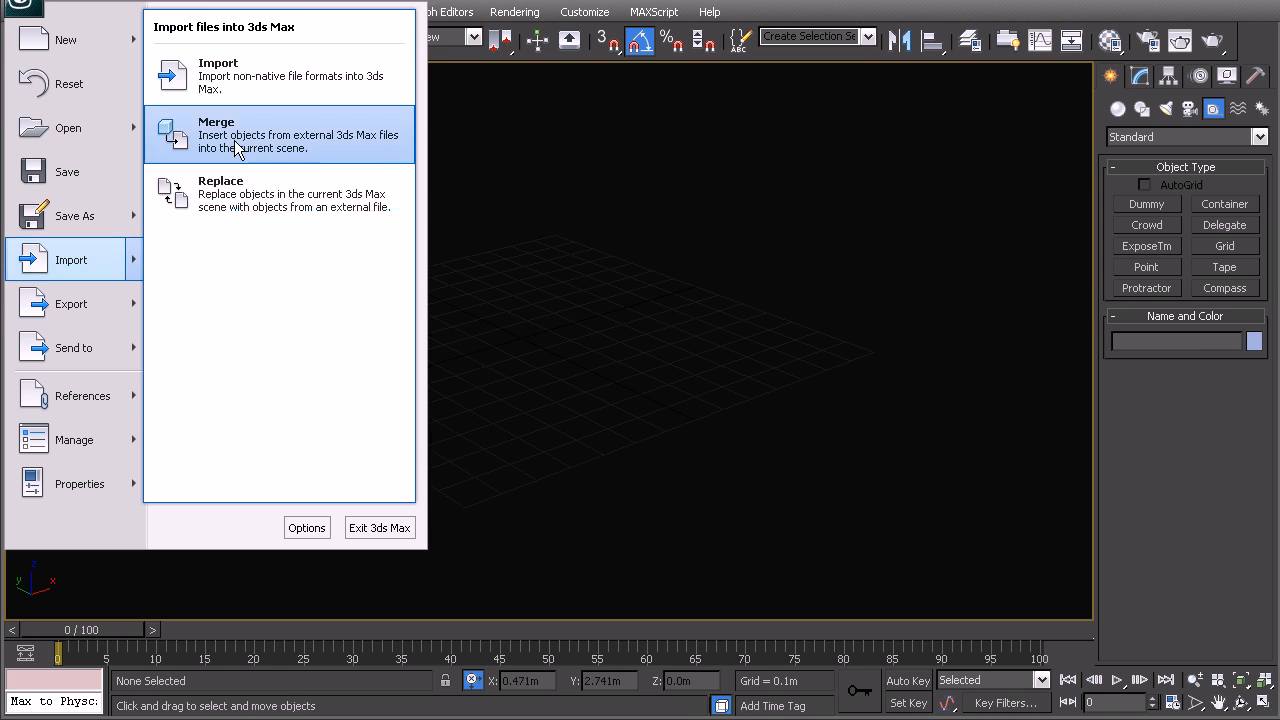
pyautogui.click(237, 79)
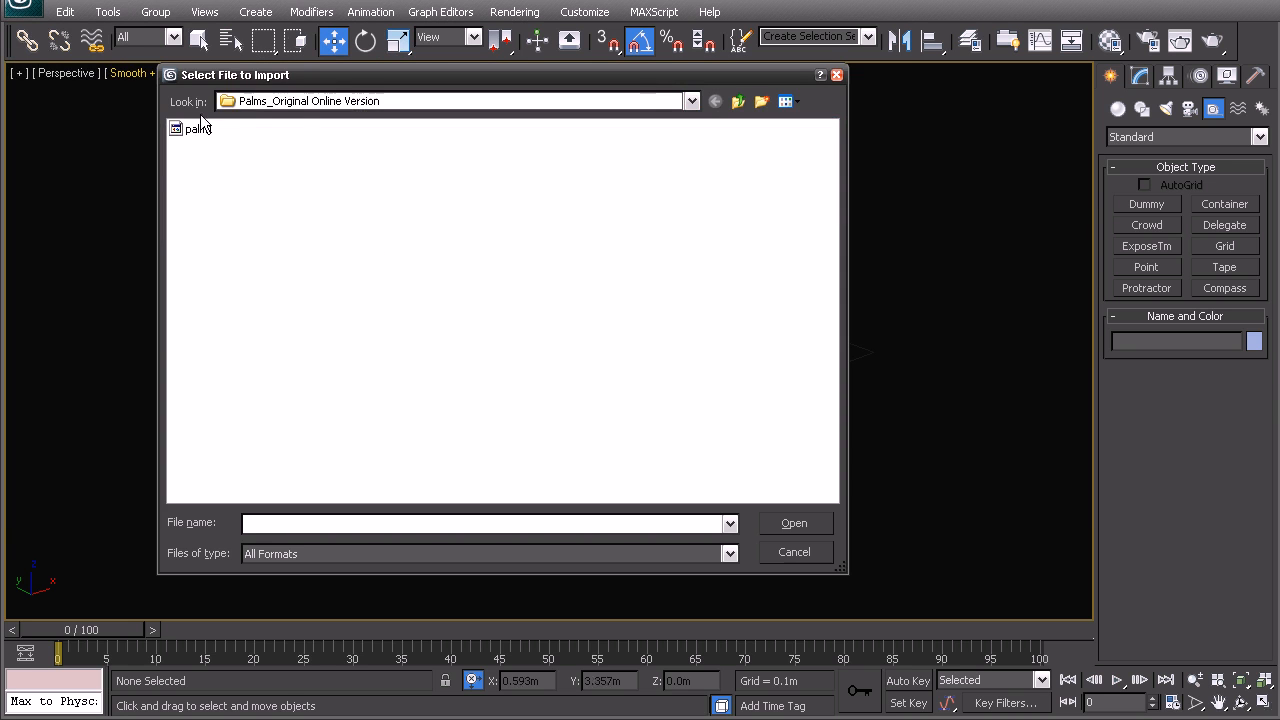
pyautogui.click(306, 102)
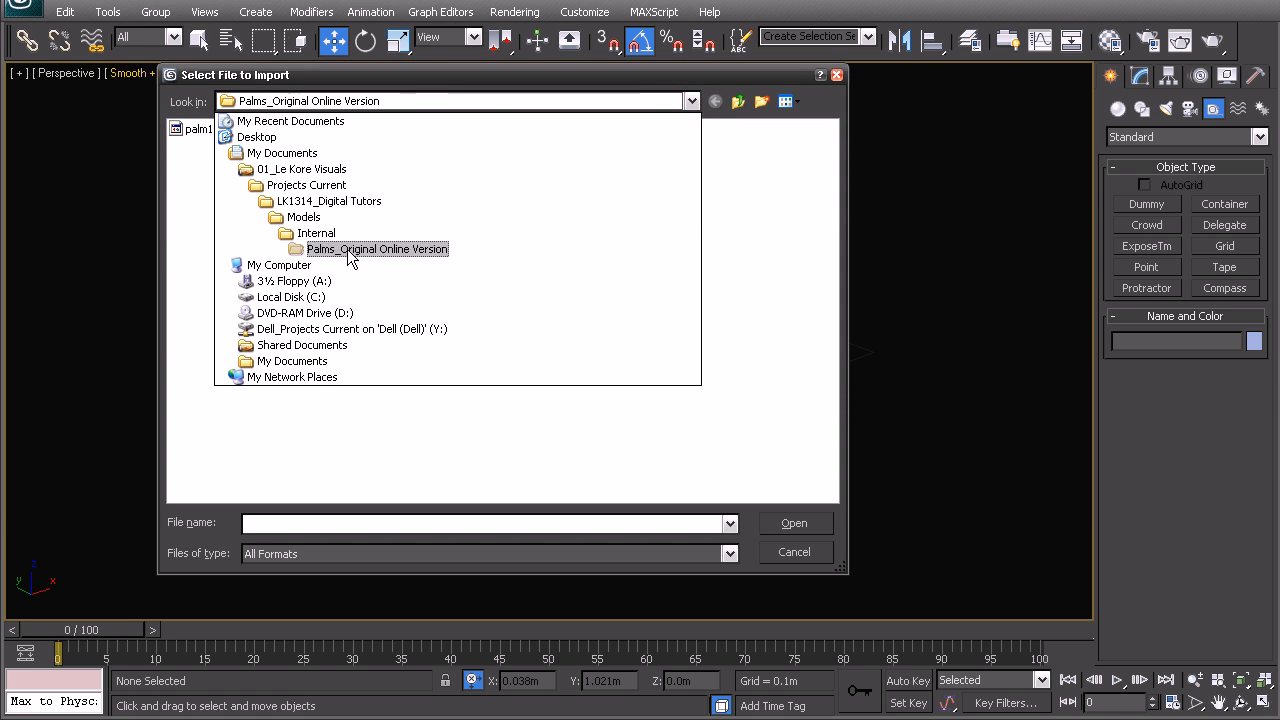
pyautogui.click(190, 138)
pyautogui.click(196, 138)
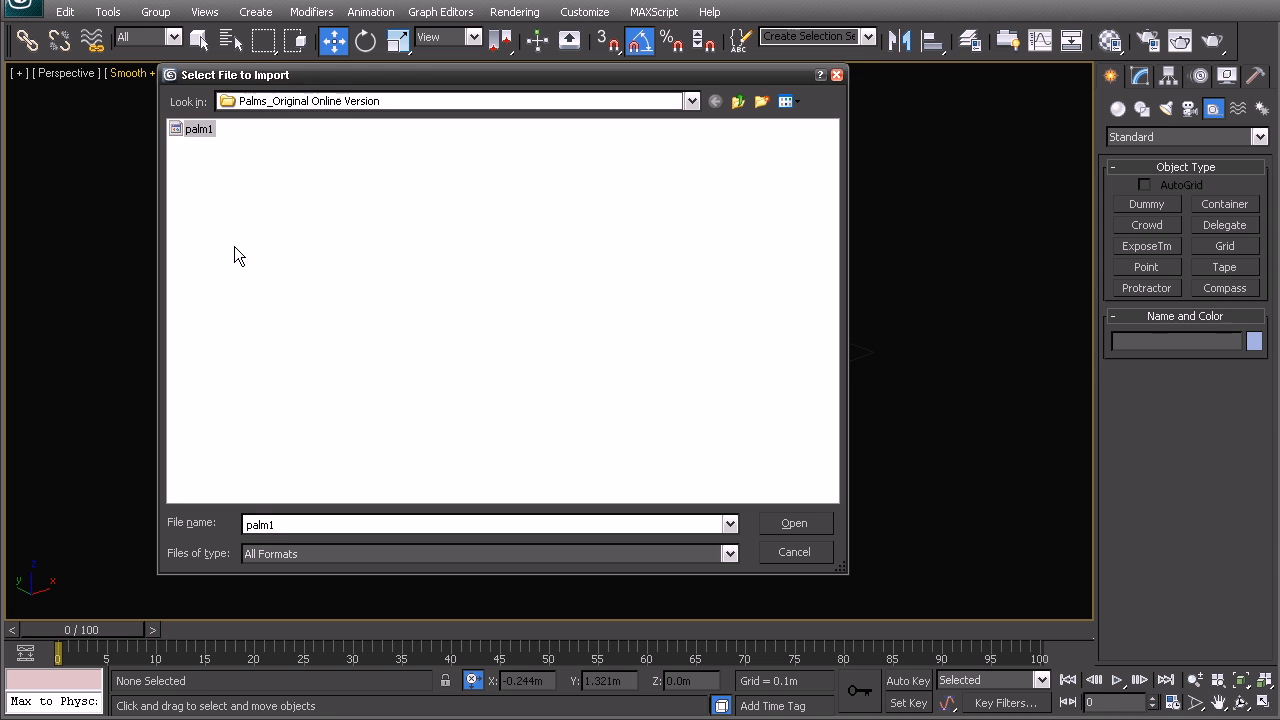
pyautogui.doubleClick(199, 129)
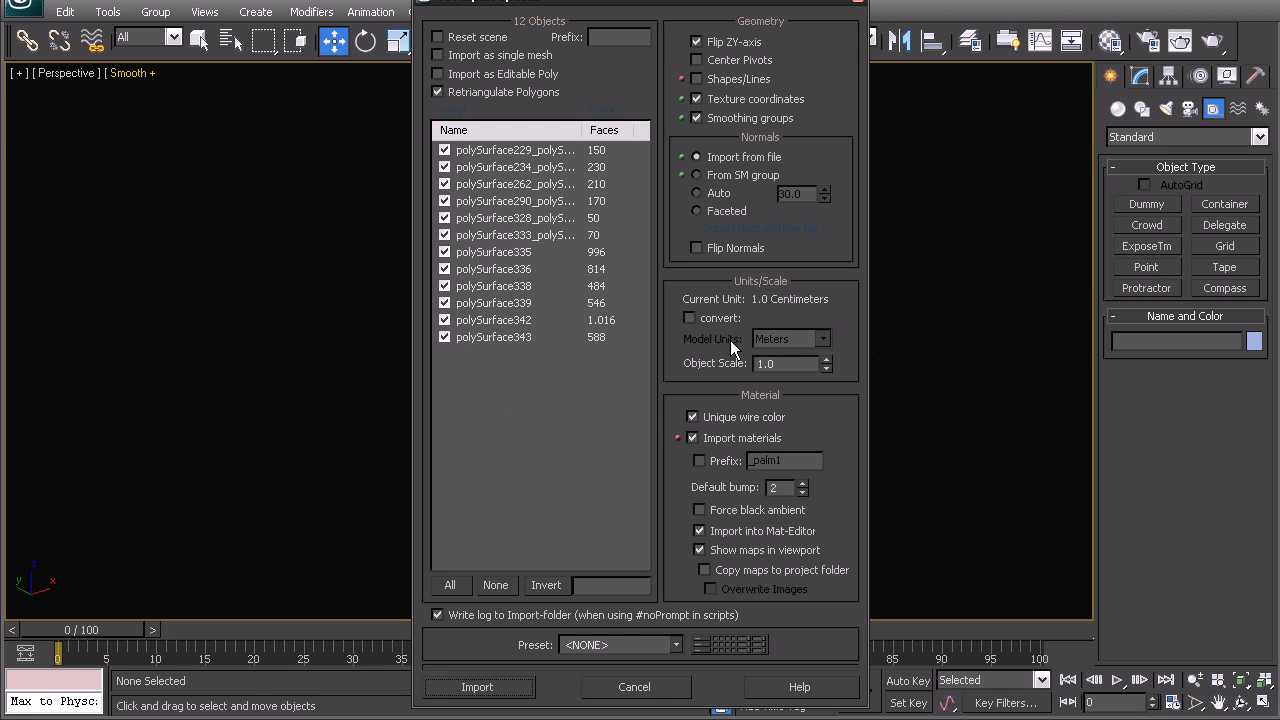
pyautogui.click(490, 688)
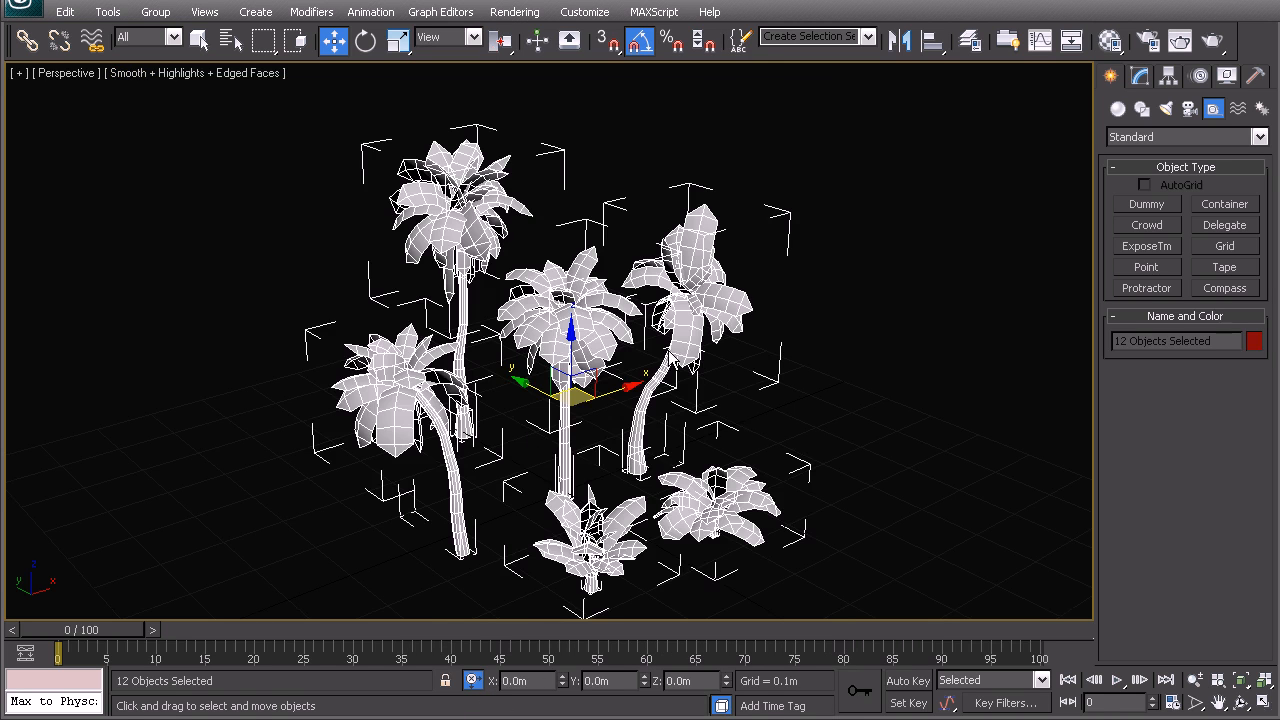
pyautogui.click(855, 336)
# Delete all imported palms and low plants except the tall palm with the red-wireframe crown and green-wireframe trunk
pyautogui.keyDown('alt'); pyautogui.moveTo(600, 364); pyautogui.dragTo(278, 145, button='middle'); pyautogui.keyUp('alt')
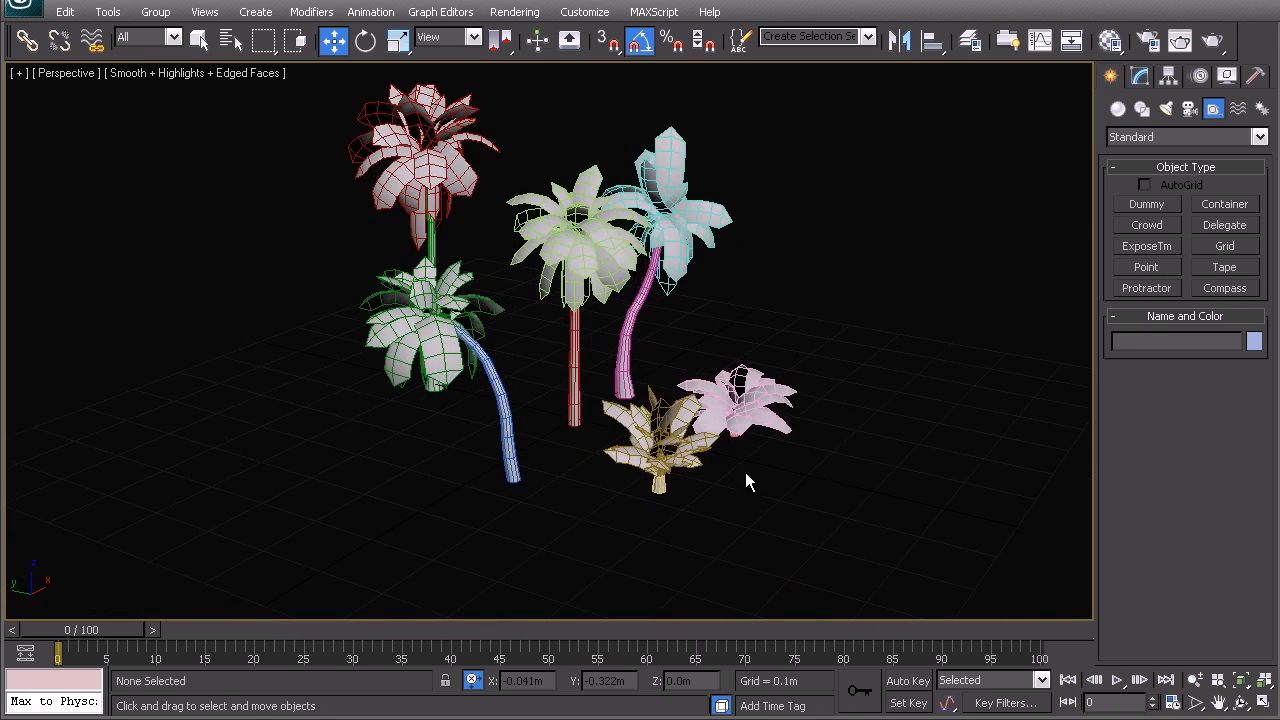
pyautogui.moveTo(521, 234); pyautogui.dragTo(757, 438, button='middle')
pyautogui.moveTo(857, 529); pyautogui.dragTo(484, 134)
pyautogui.press('Delete')
pyautogui.keyDown('alt'); pyautogui.moveTo(530, 249); pyautogui.dragTo(375, 352, button='middle'); pyautogui.keyUp('alt')
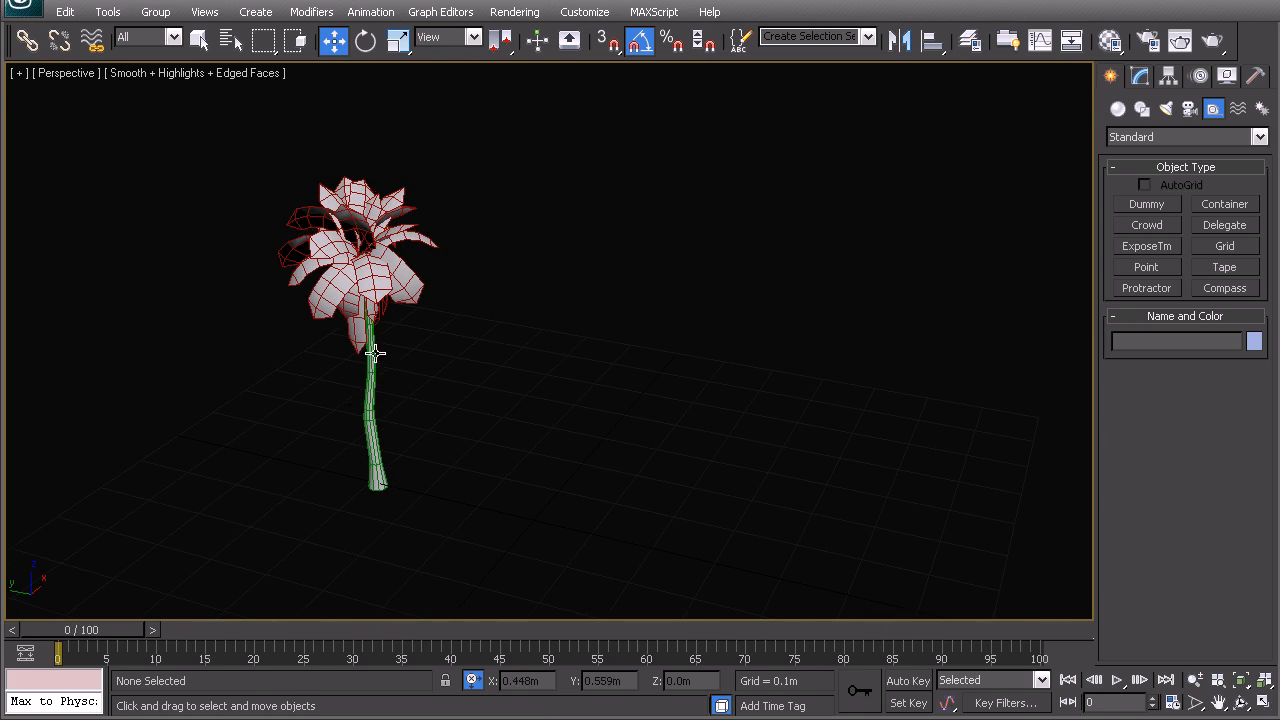
pyautogui.keyDown('alt'); pyautogui.moveTo(481, 300); pyautogui.dragTo(410, 340, button='middle'); pyautogui.keyUp('alt')
# Bring the texture folder over the scene to review its images, then move it away again
pyautogui.hotkey('alt', 'Tab')
pyautogui.moveTo(1241, 157); pyautogui.dragTo(532, 107)
pyautogui.click(571, 274)
pyautogui.click(711, 260)
pyautogui.click(585, 258)
pyautogui.click(676, 250)
pyautogui.click(537, 246)
pyautogui.moveTo(652, 99); pyautogui.dragTo(1279, 107)
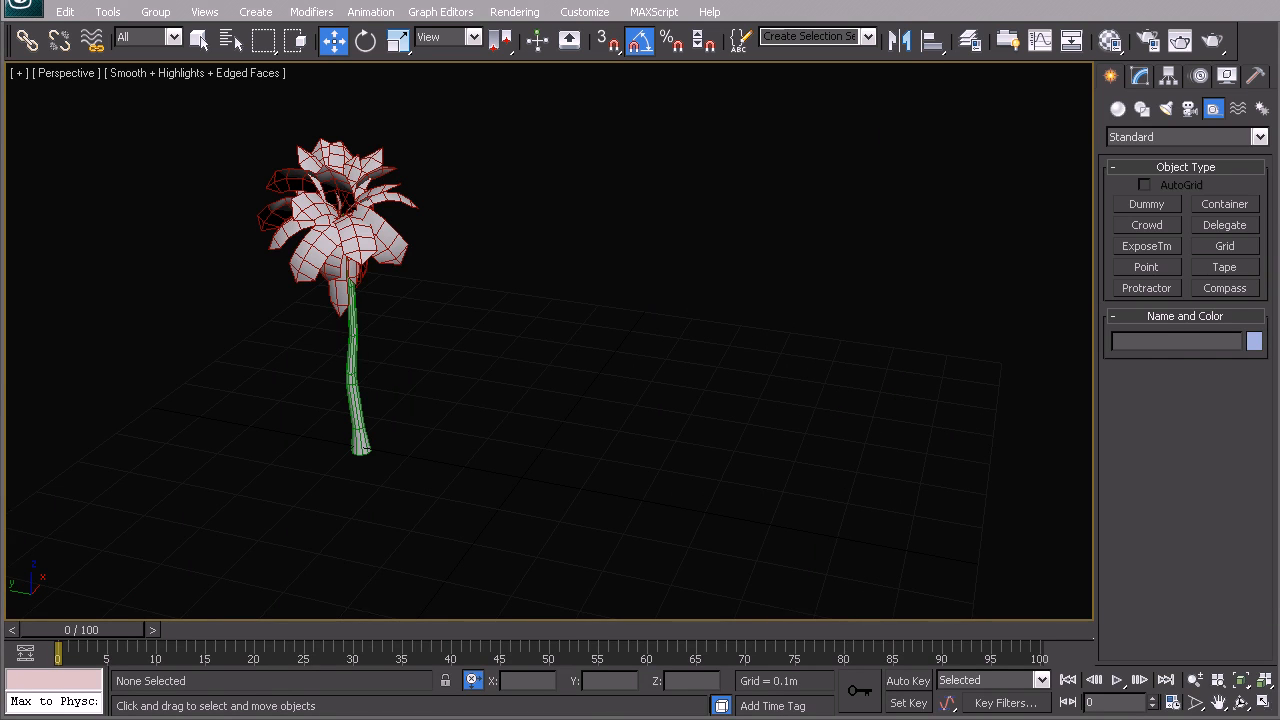
# Create a plane of about 0.31 by 0.316 m on the ground beside the palm
pyautogui.click(1118, 108)
pyautogui.click(1224, 288)
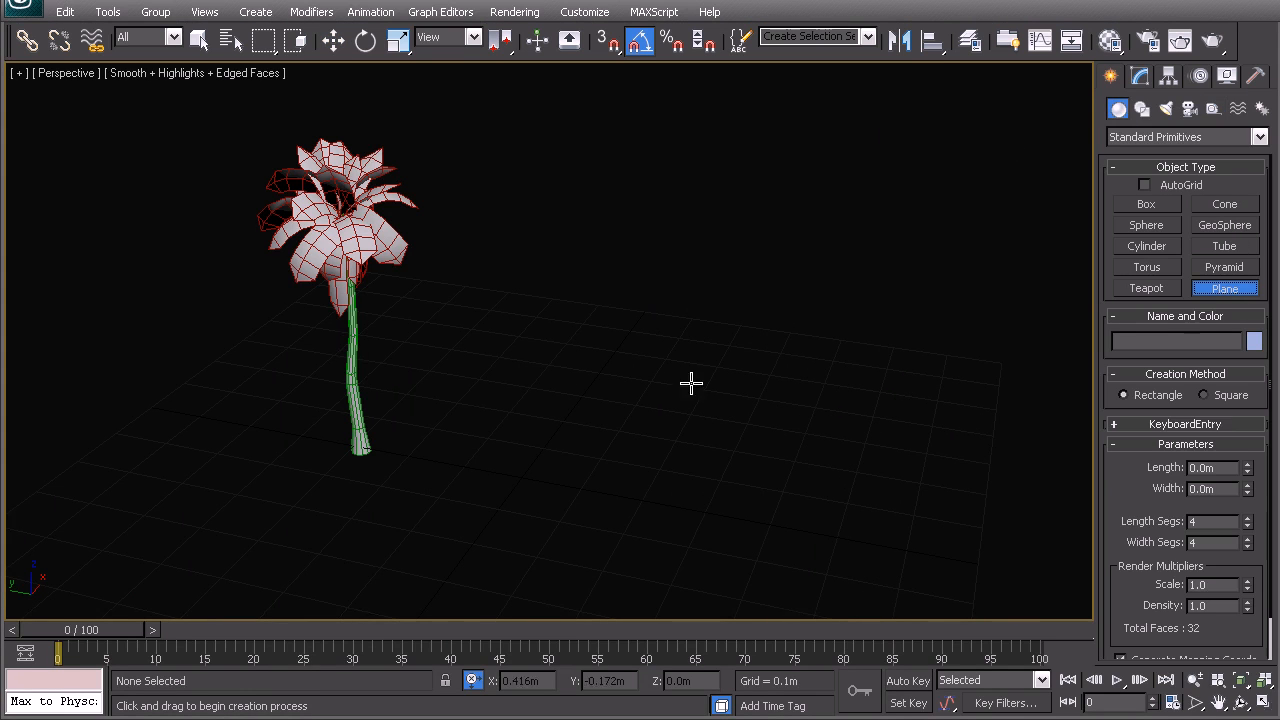
pyautogui.moveTo(537, 376); pyautogui.dragTo(656, 492)
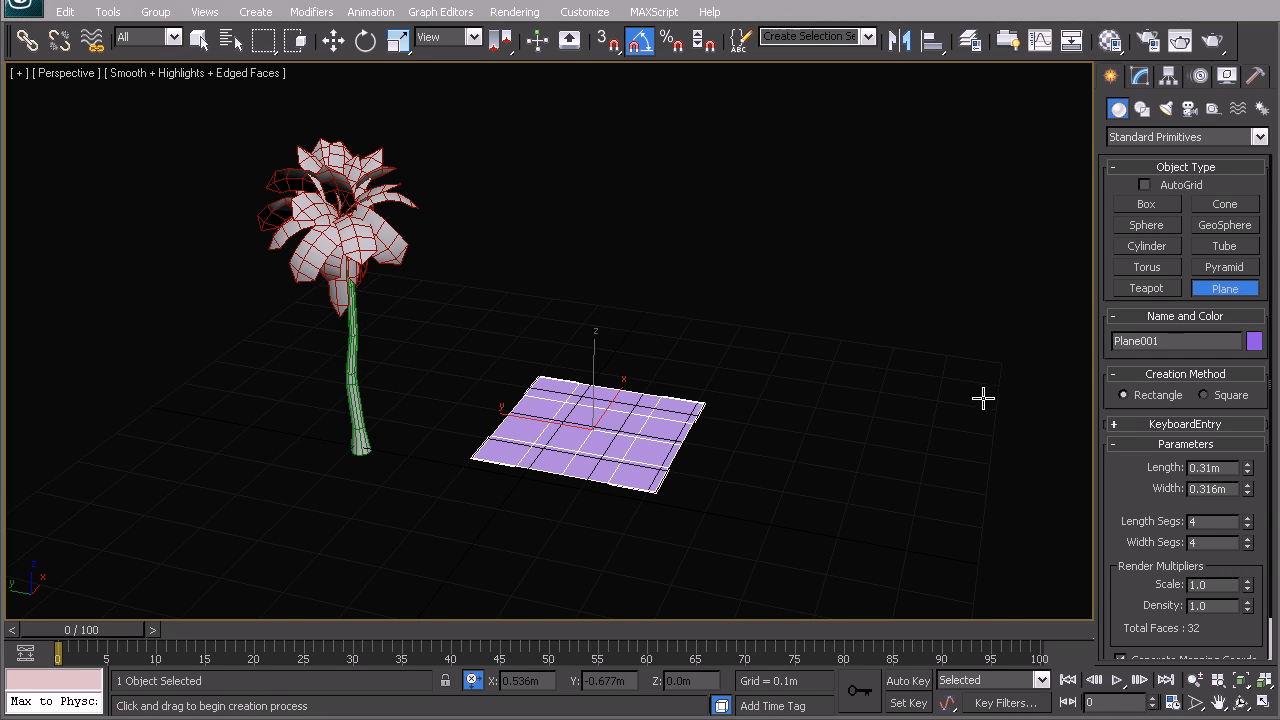
pyautogui.moveTo(462, 374); pyautogui.dragTo(517, 365, button='middle')
pyautogui.press('w')
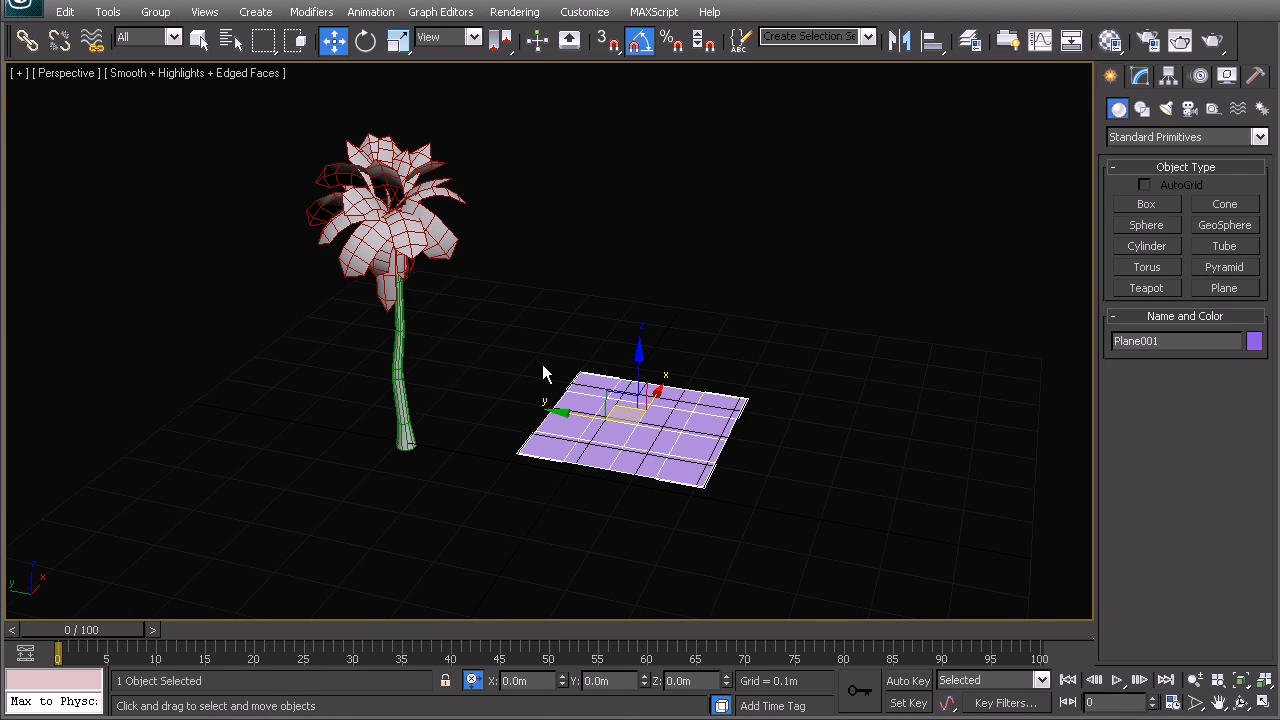
# Deselect the plane and hide the grid in the perspective view
pyautogui.click(585, 355)
pyautogui.moveTo(618, 453); pyautogui.dragTo(627, 418, button='middle')
pyautogui.press('g')
pyautogui.moveTo(442, 262); pyautogui.dragTo(479, 303, button='middle')
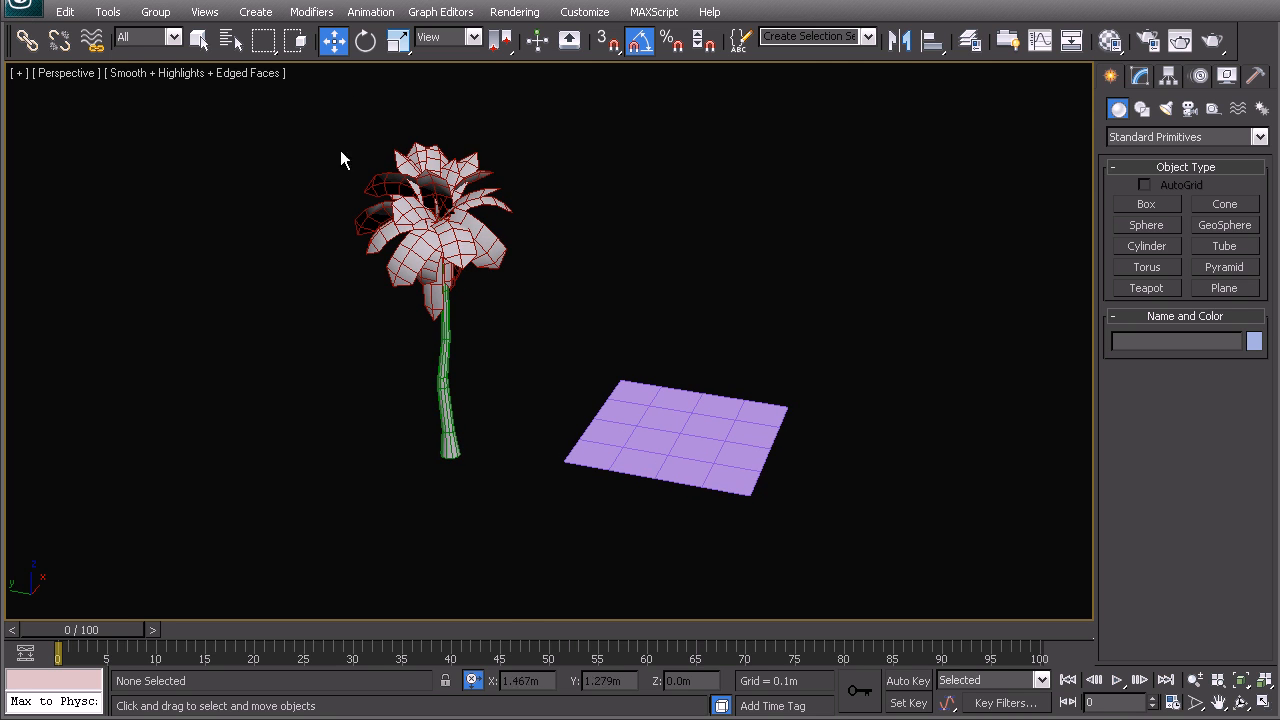
pyautogui.moveTo(423, 363); pyautogui.dragTo(441, 373, button='middle')
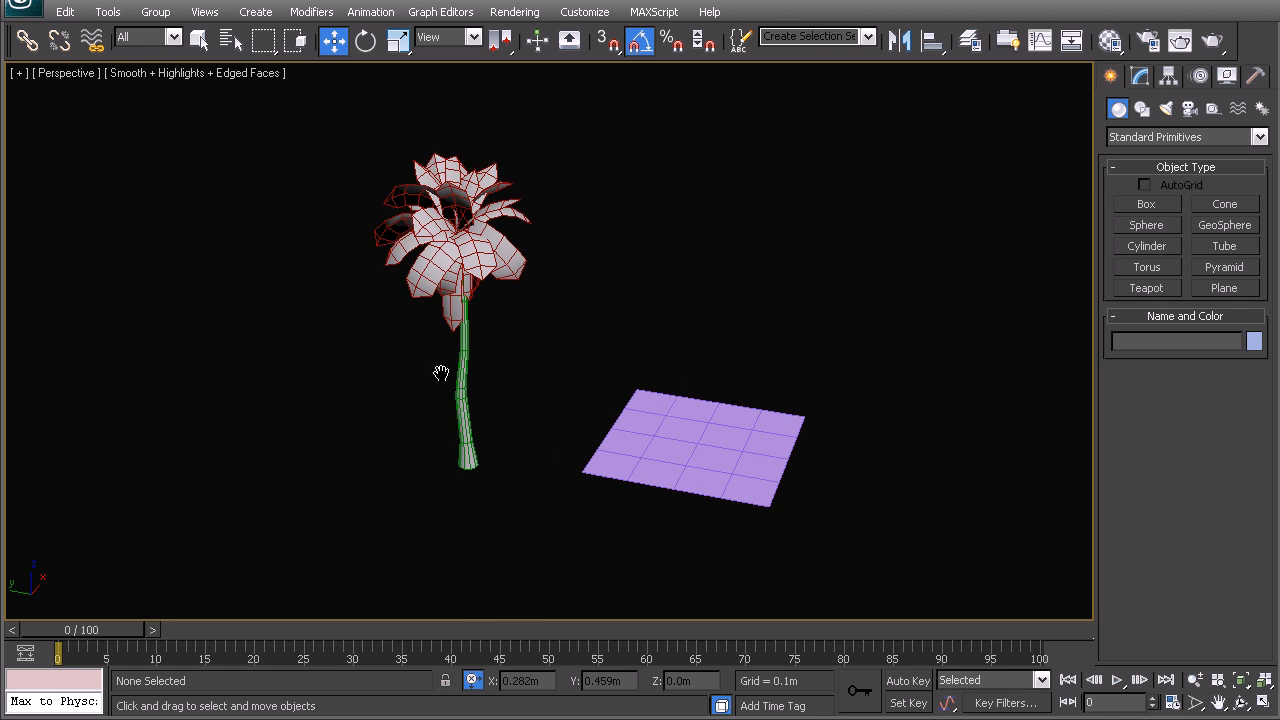
# Measure the palm's height in the front view with a Tape helper, and delete the tape
pyautogui.press('f')
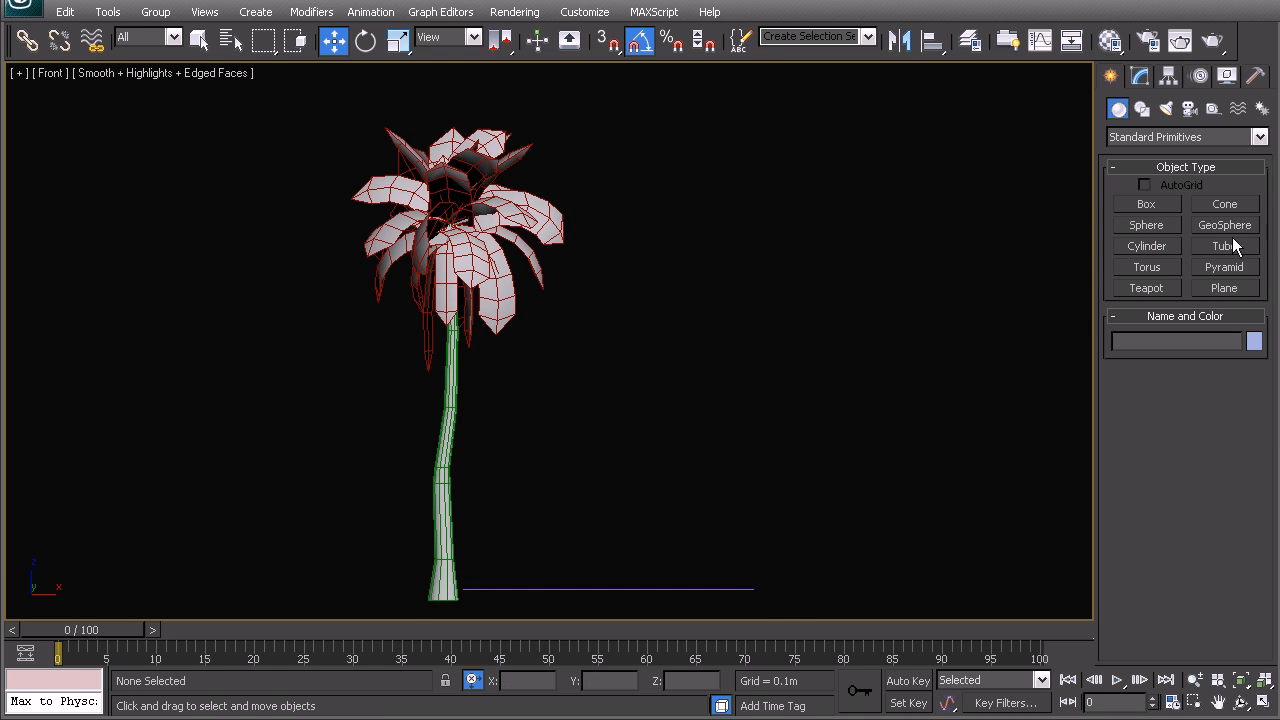
pyautogui.click(1213, 108)
pyautogui.click(1225, 267)
pyautogui.moveTo(450, 130); pyautogui.dragTo(446, 592)
pyautogui.press('Delete')
# Scale the palm's crown and trunk up uniformly together by about ten times, leaving out the plane
pyautogui.moveTo(434, 312); pyautogui.dragTo(433, 360, button='middle')
pyautogui.press('w')
pyautogui.scroll(-3, 433, 360)
pyautogui.moveTo(376, 220); pyautogui.dragTo(686, 523)
pyautogui.moveTo(570, 450); pyautogui.dragTo(552, 425, button='middle')
pyautogui.press('r')
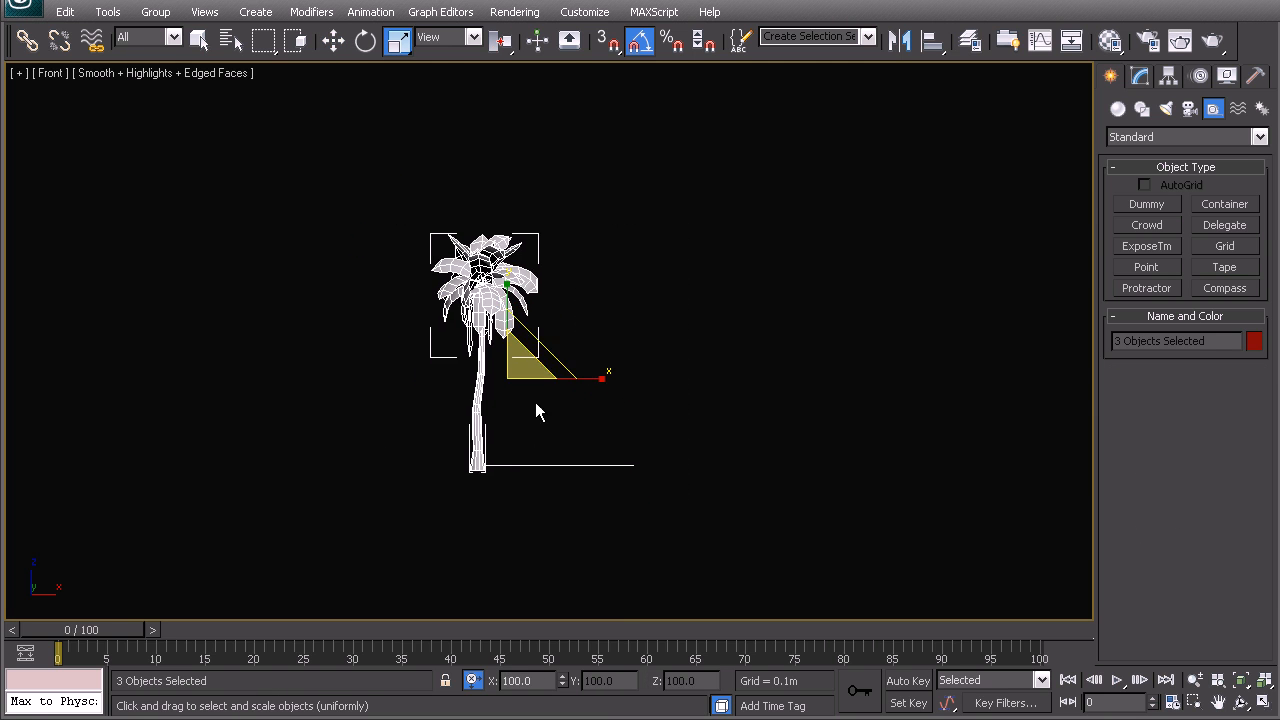
pyautogui.click(697, 314)
pyautogui.click(485, 280)
pyautogui.keyDown('ctrl'); pyautogui.click(481, 380); pyautogui.keyUp('ctrl')
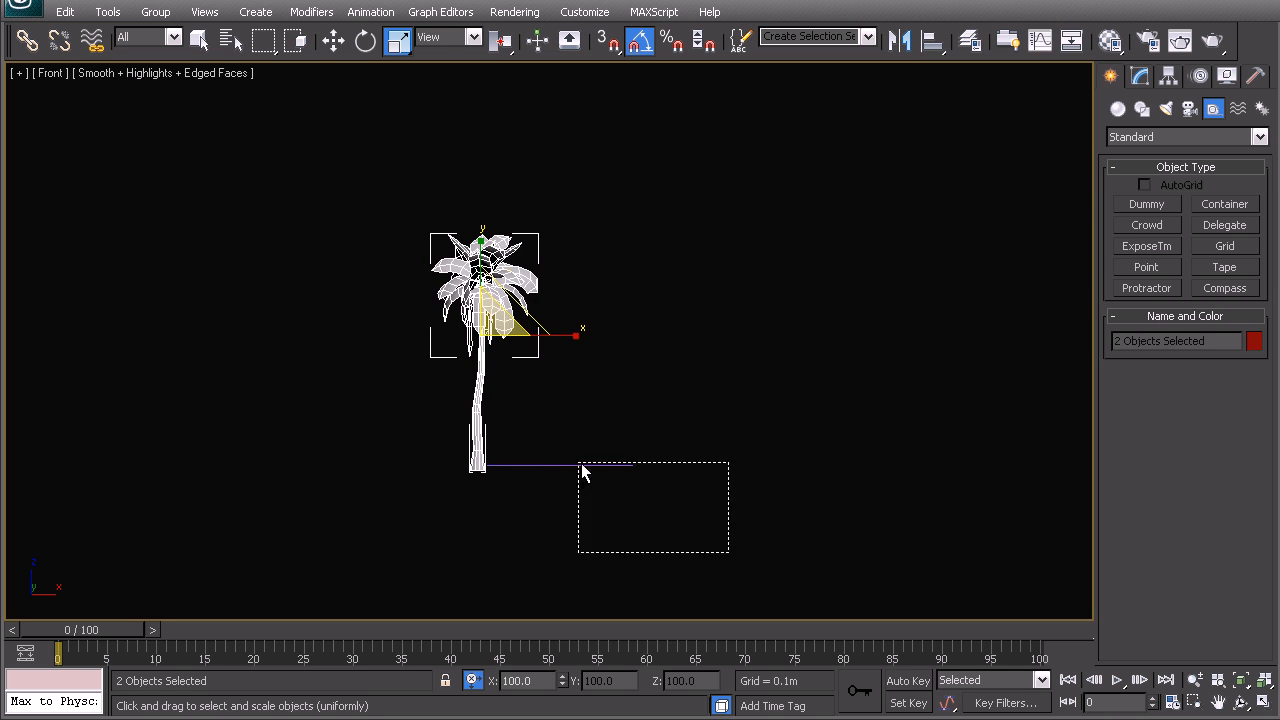
pyautogui.keyDown('ctrl'); pyautogui.moveTo(584, 473); pyautogui.dragTo(580, 465); pyautogui.keyUp('ctrl')
pyautogui.moveTo(427, 442); pyautogui.dragTo(427, 402, button='middle')
pyautogui.keyDown('alt'); pyautogui.moveTo(612, 465); pyautogui.dragTo(580, 412); pyautogui.keyUp('alt')
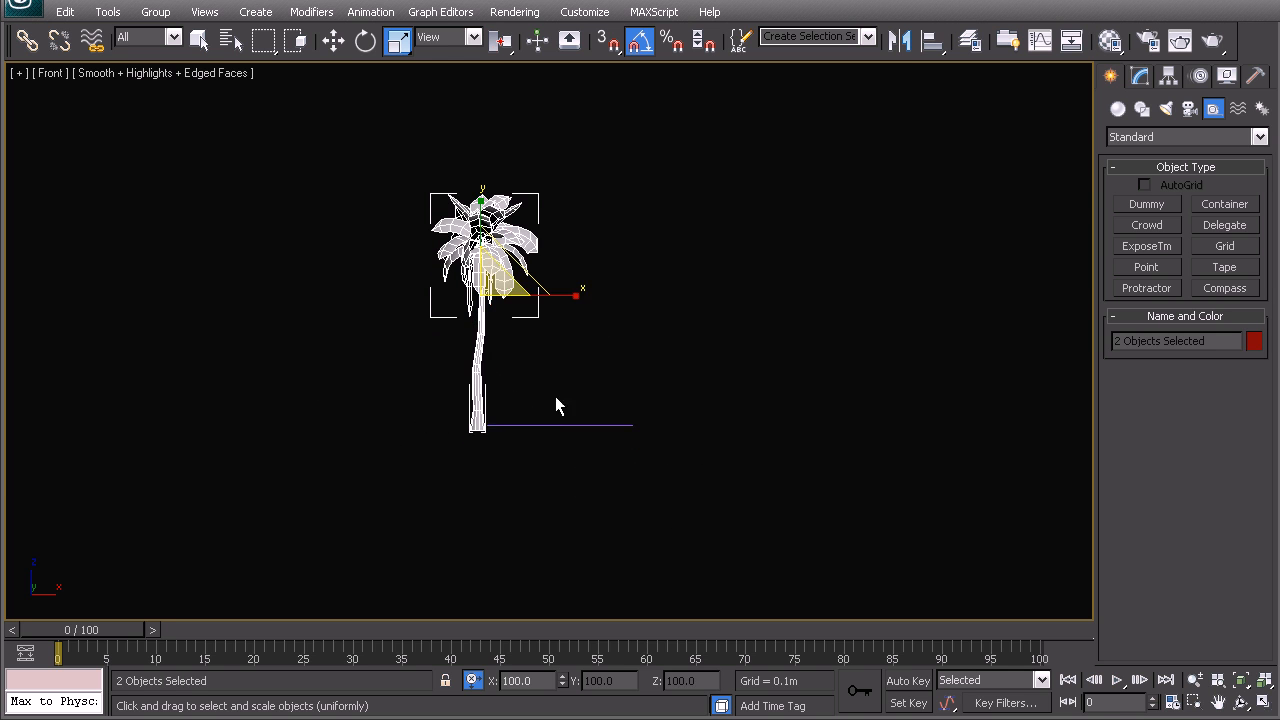
pyautogui.moveTo(502, 276); pyautogui.dragTo(520, 301, button='middle')
pyautogui.click(523, 680)
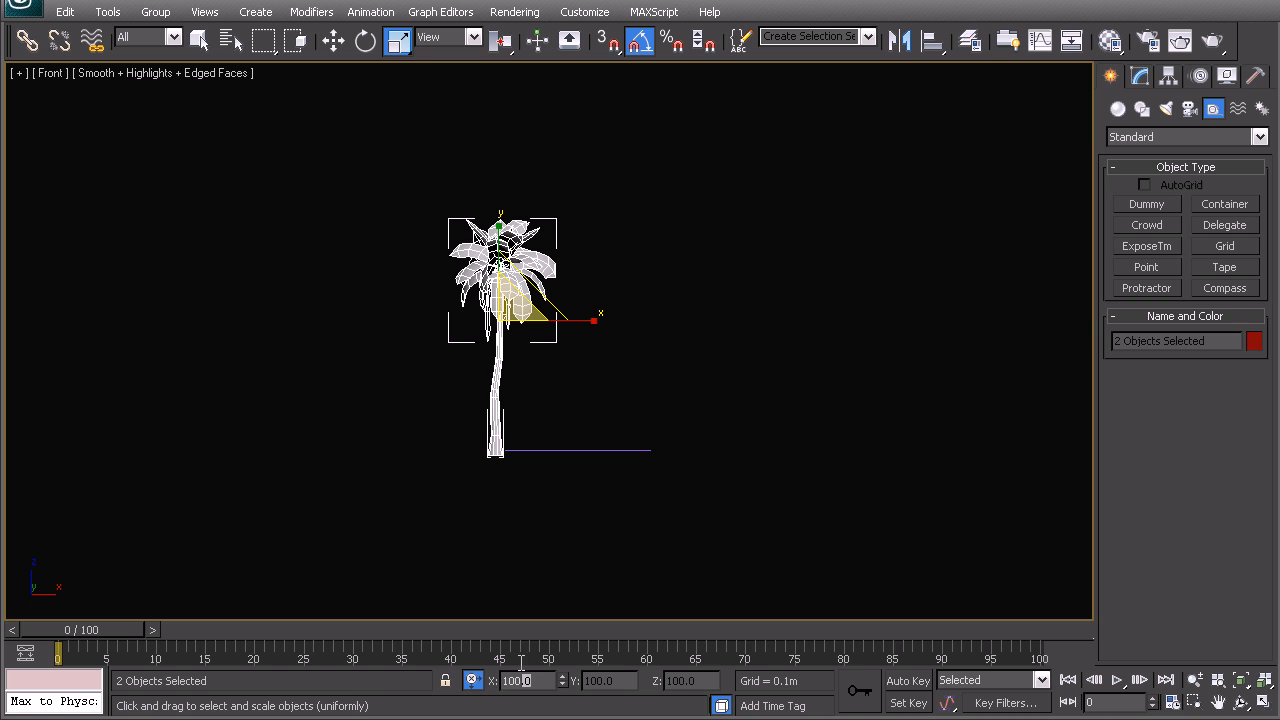
pyautogui.press('BackSpace')
pyautogui.press('BackSpace')
pyautogui.press('Return')
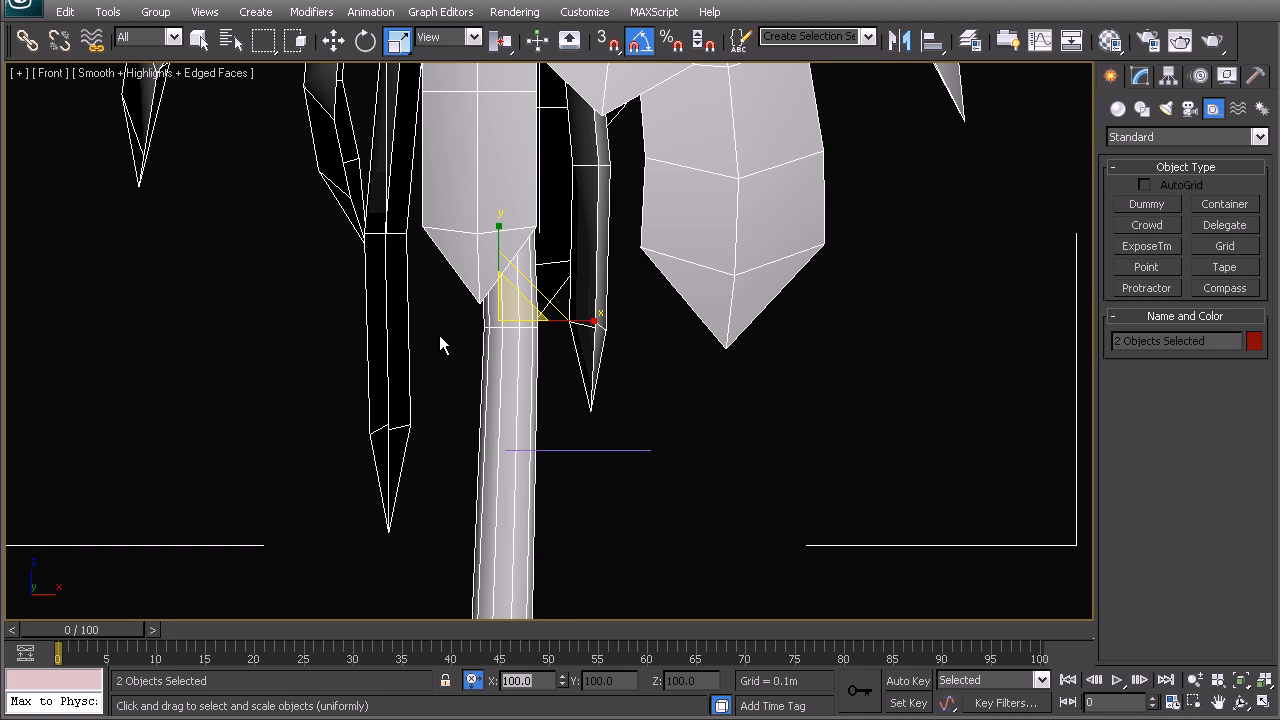
pyautogui.press('w')
pyautogui.press('z')
pyautogui.moveTo(553, 405); pyautogui.dragTo(560, 93)
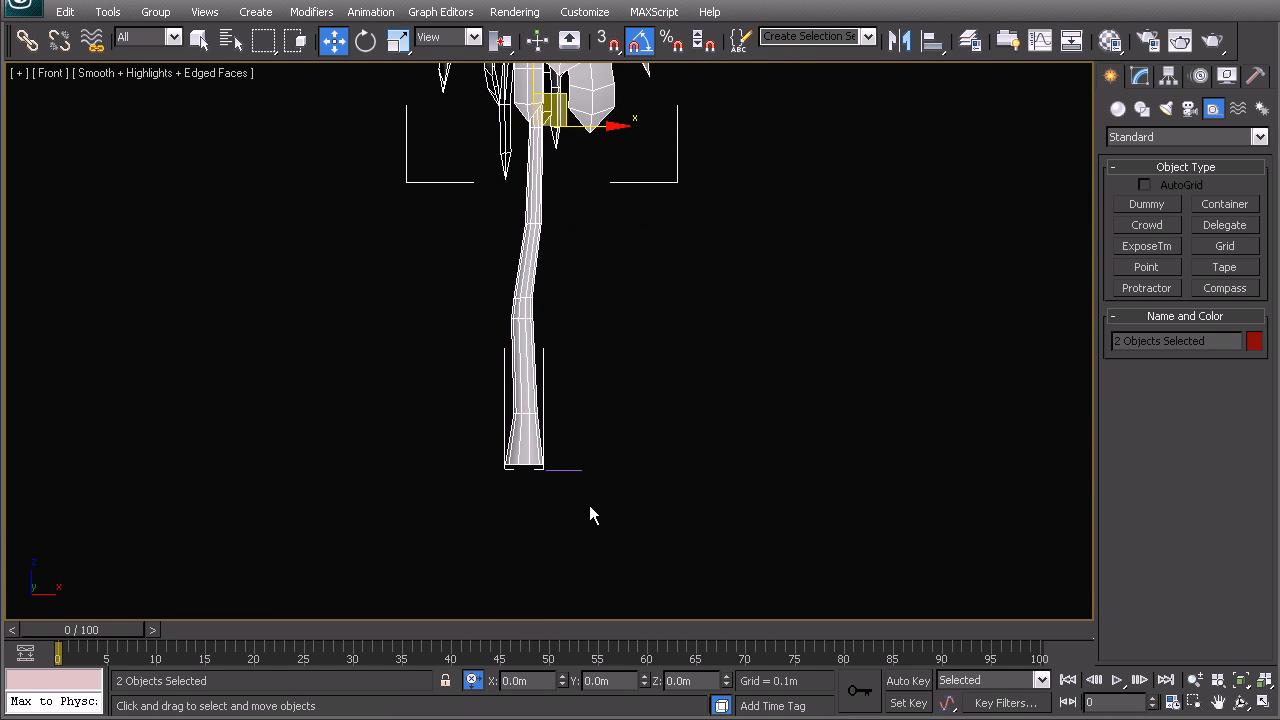
# Select the plane and compare its size with the enlarged palm in the perspective view
pyautogui.click(566, 469)
pyautogui.press('p')
pyautogui.press('z')
pyautogui.keyDown('alt'); pyautogui.moveTo(662, 415); pyautogui.dragTo(549, 423, button='middle'); pyautogui.keyUp('alt')
pyautogui.scroll(-6, 549, 423)
pyautogui.moveTo(496, 329); pyautogui.dragTo(478, 408, button='middle')
pyautogui.keyDown('alt'); pyautogui.moveTo(478, 408); pyautogui.dragTo(472, 443, button='middle'); pyautogui.keyUp('alt')
pyautogui.scroll(2, 500, 400)
pyautogui.scroll(-4, 540, 397)
pyautogui.moveTo(508, 448); pyautogui.dragTo(783, 486)
pyautogui.scroll(-8, 600, 368)
pyautogui.moveTo(662, 278); pyautogui.dragTo(605, 288, button='middle')
pyautogui.scroll(4, 449, 332)
pyautogui.keyDown('alt'); pyautogui.moveTo(422, 316); pyautogui.dragTo(530, 352, button='middle'); pyautogui.keyUp('alt')
# Set the plane's length and width to 1.5 m each
pyautogui.click(1140, 76)
pyautogui.doubleClick(1219, 357)
pyautogui.write('1.5')
pyautogui.press('Return')
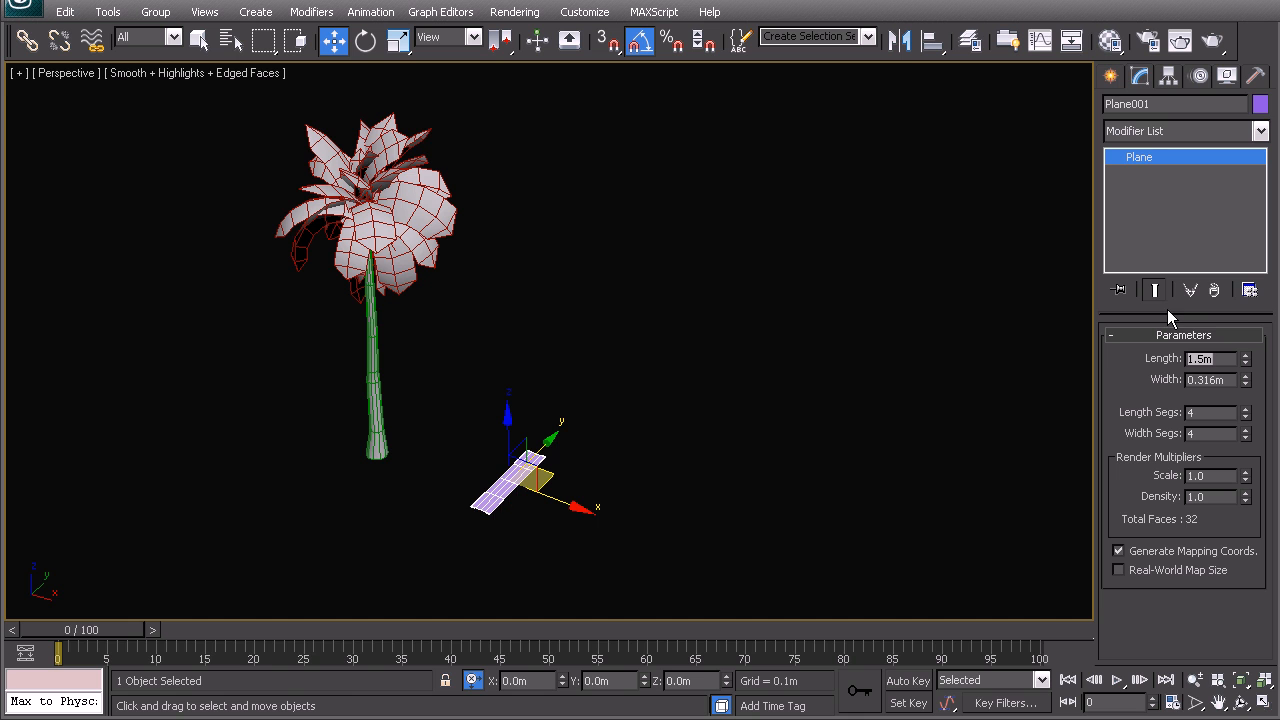
pyautogui.press('Tab')
pyautogui.write('1.5')
pyautogui.press('Return')
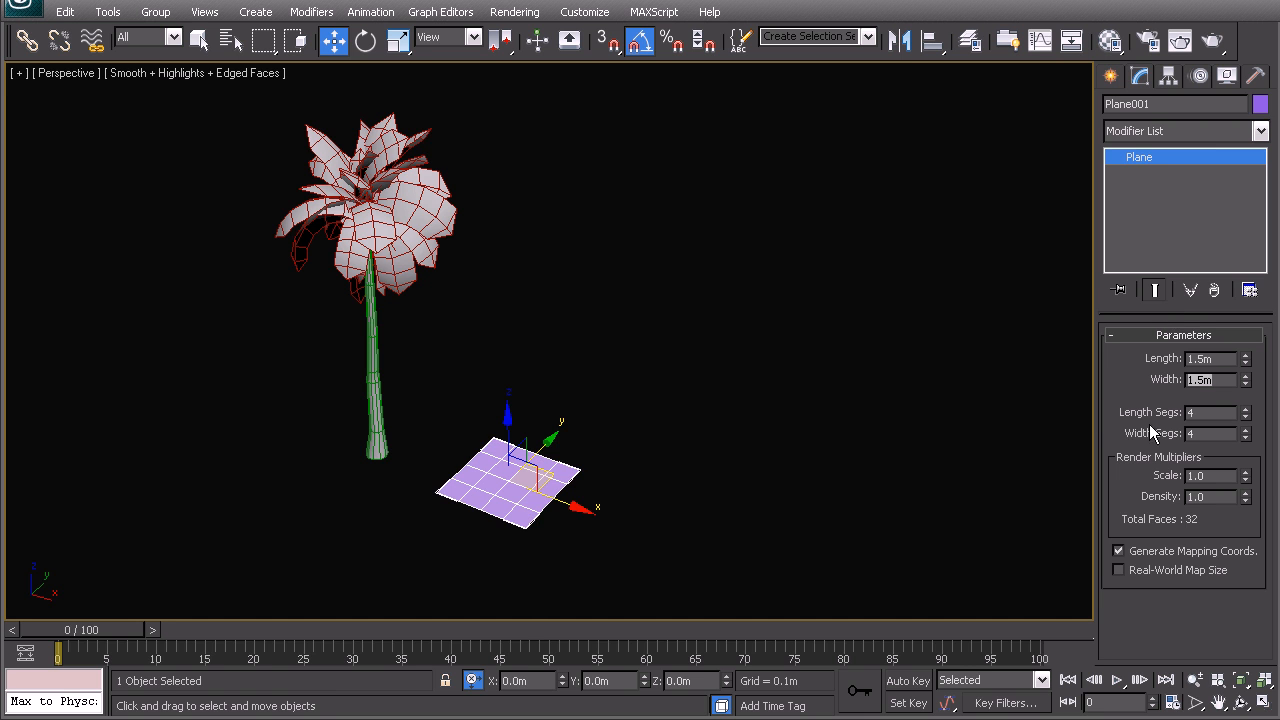
# Reduce the plane's length and width segments to 1 each and deselect the plane
pyautogui.rightClick(1245, 412)
pyautogui.rightClick(1245, 433)
pyautogui.moveTo(453, 443); pyautogui.dragTo(494, 413, button='middle')
pyautogui.moveTo(592, 439); pyautogui.dragTo(630, 445)
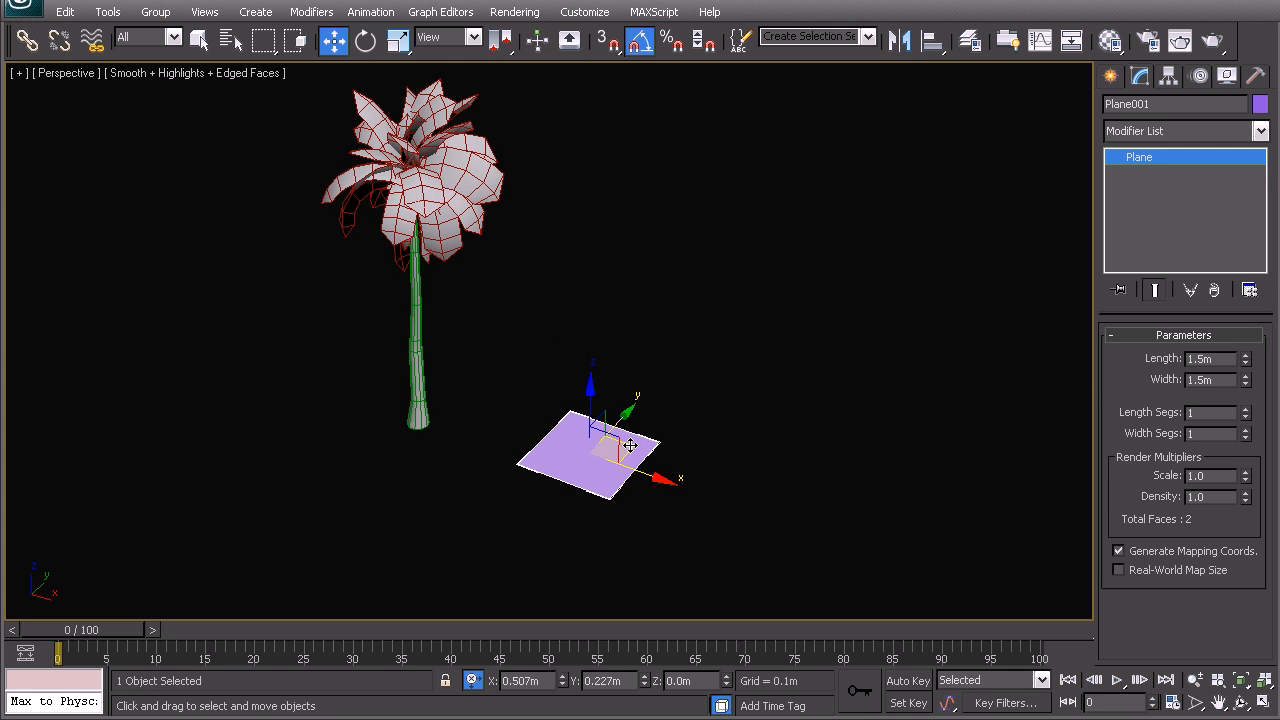
pyautogui.moveTo(557, 436); pyautogui.dragTo(527, 417, button='middle')
pyautogui.moveTo(477, 364); pyautogui.dragTo(642, 431, button='middle')
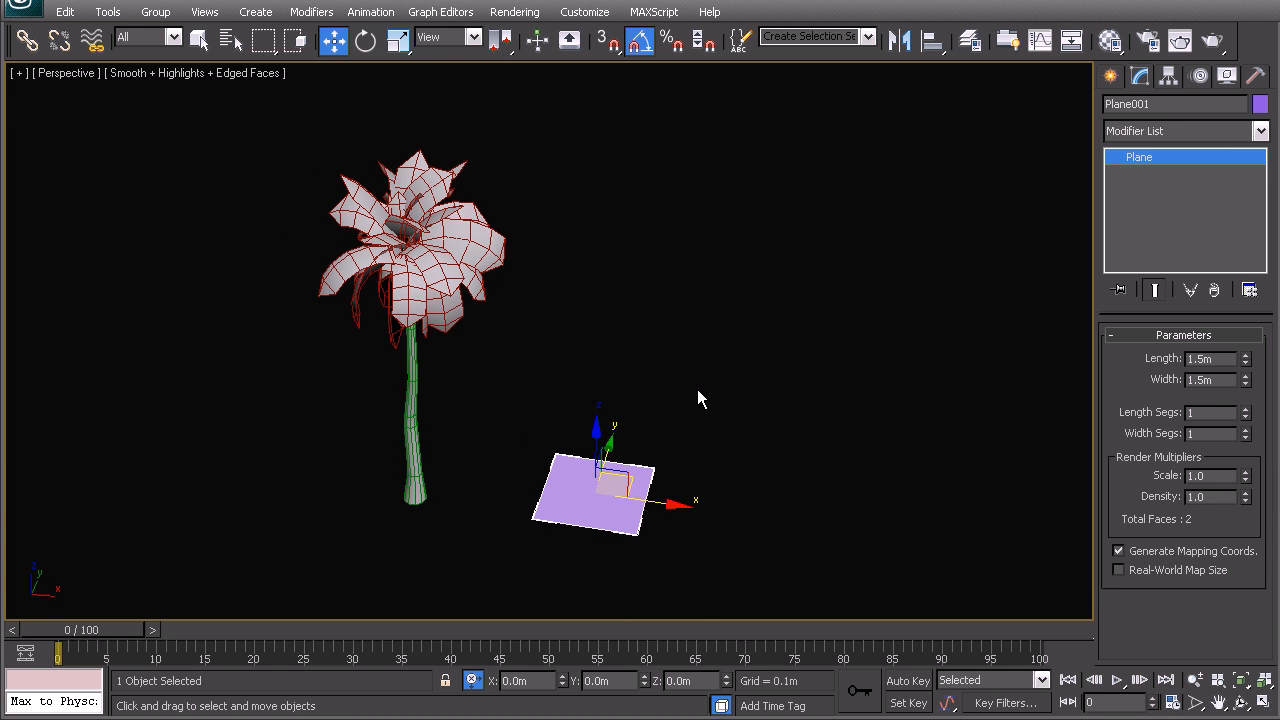
pyautogui.moveTo(697, 399); pyautogui.dragTo(528, 320, button='middle')
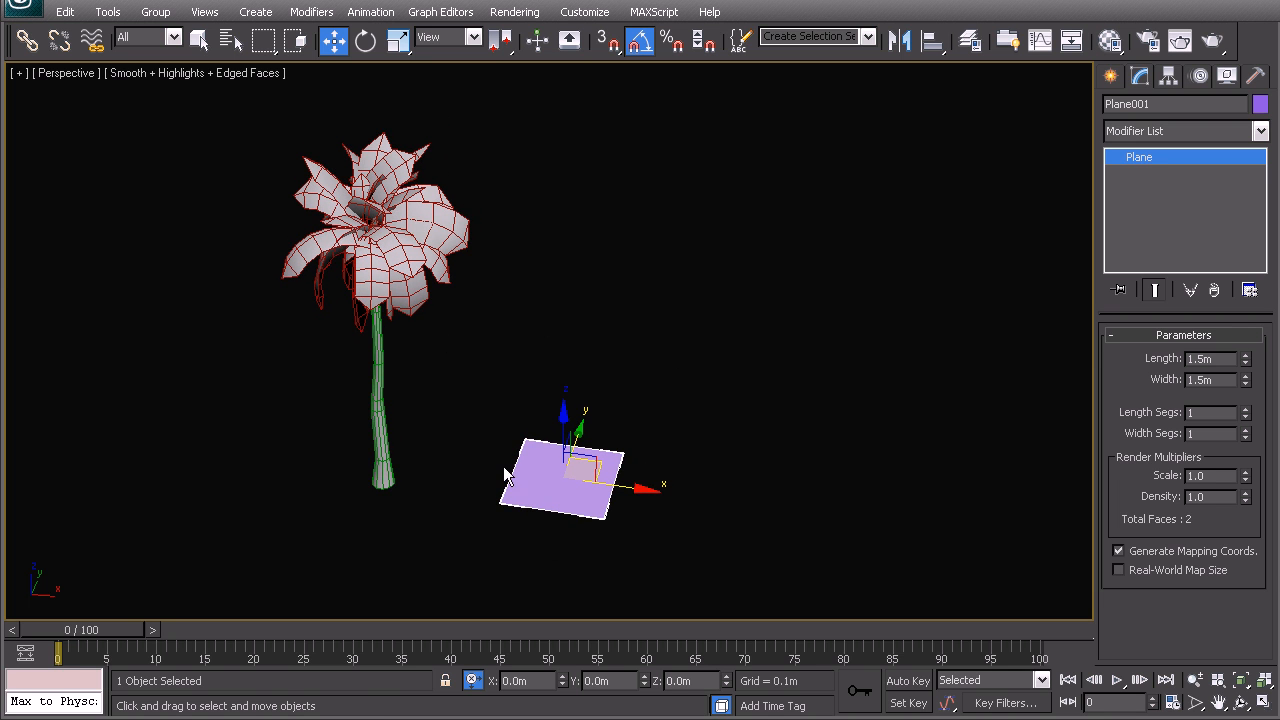
pyautogui.click(634, 378)
pyautogui.moveTo(480, 409); pyautogui.dragTo(529, 384, button='middle')
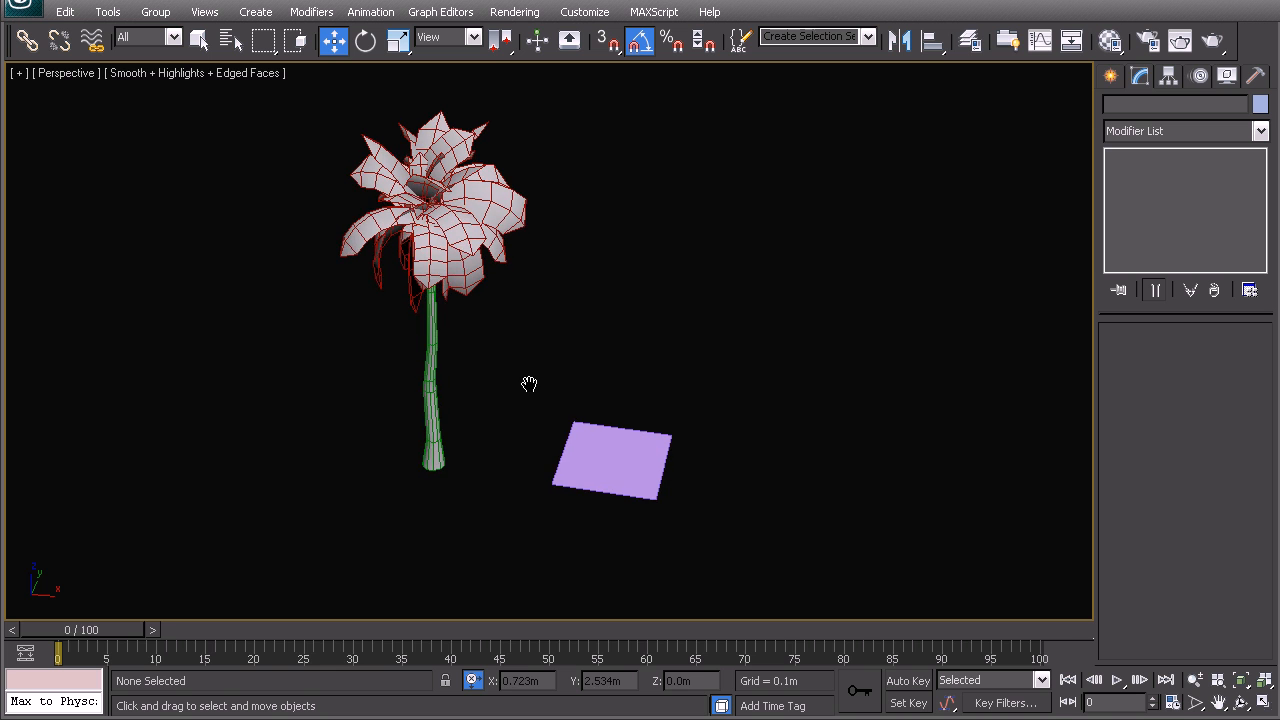
# Open the material editor and change the first sample material from Standard to VRayMtl
pyautogui.press('m')
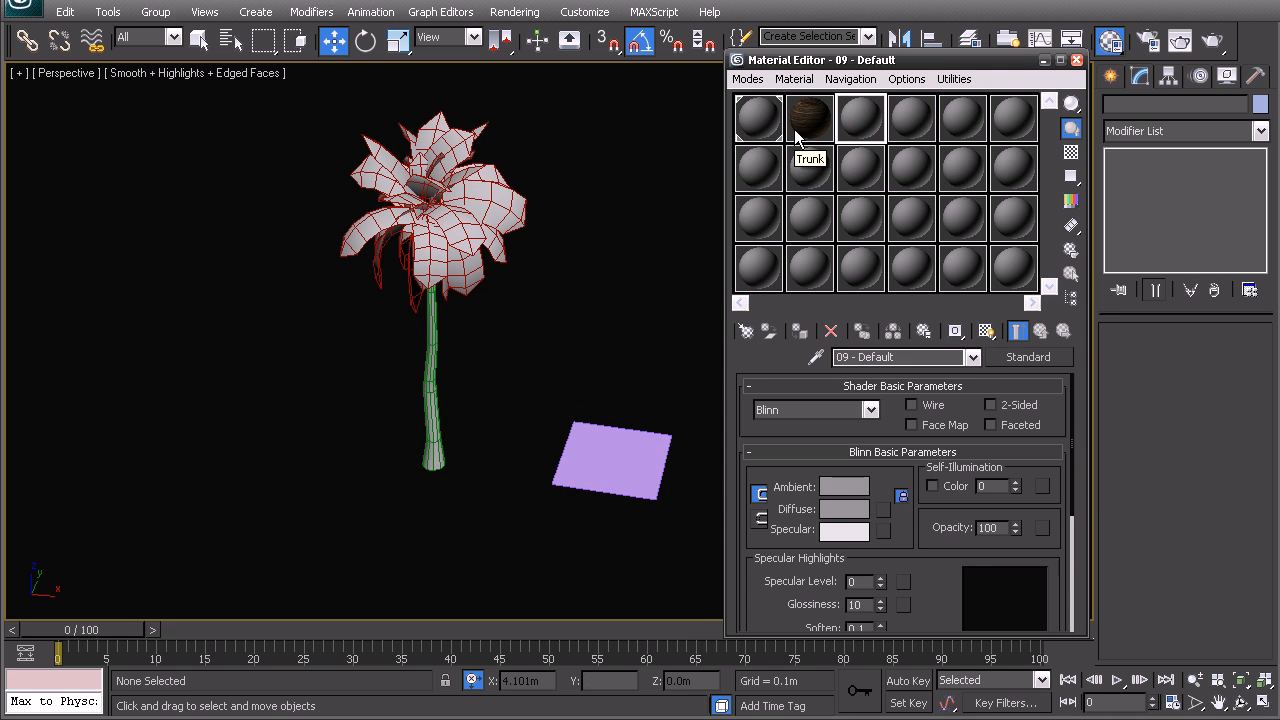
pyautogui.moveTo(790, 153); pyautogui.dragTo(796, 134)
pyautogui.click(758, 120)
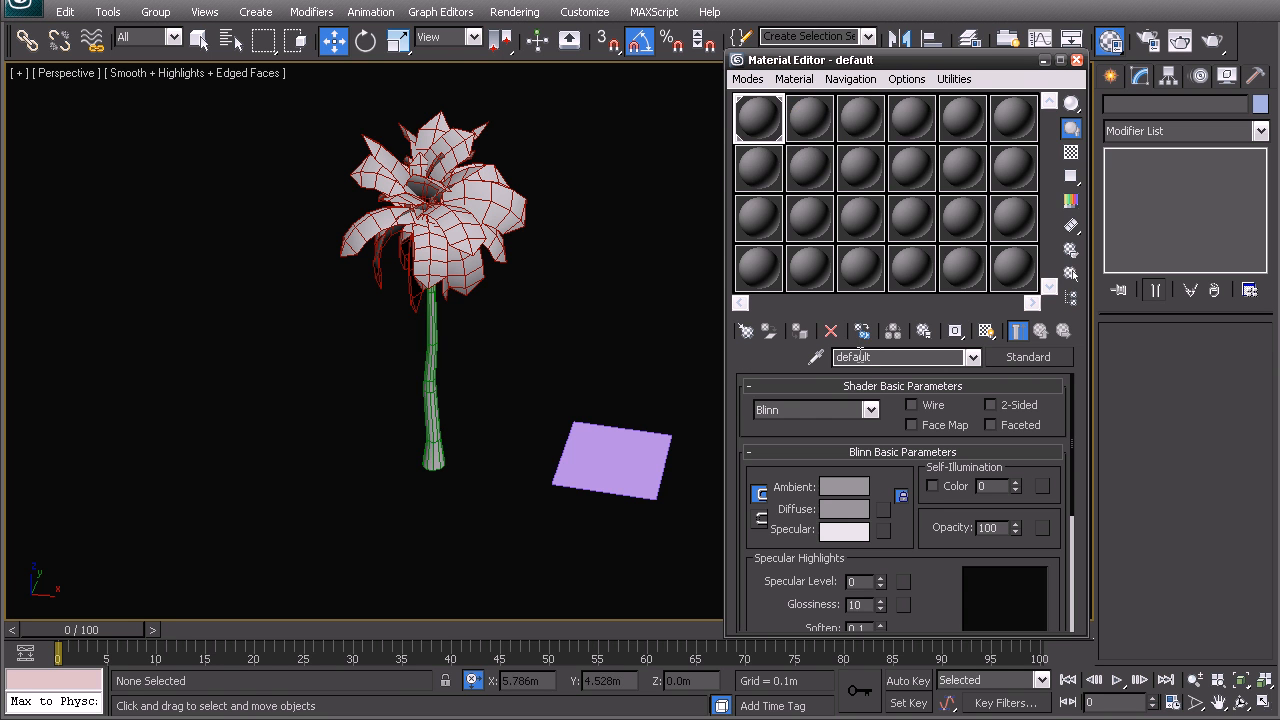
pyautogui.click(1028, 357)
pyautogui.doubleClick(480, 686)
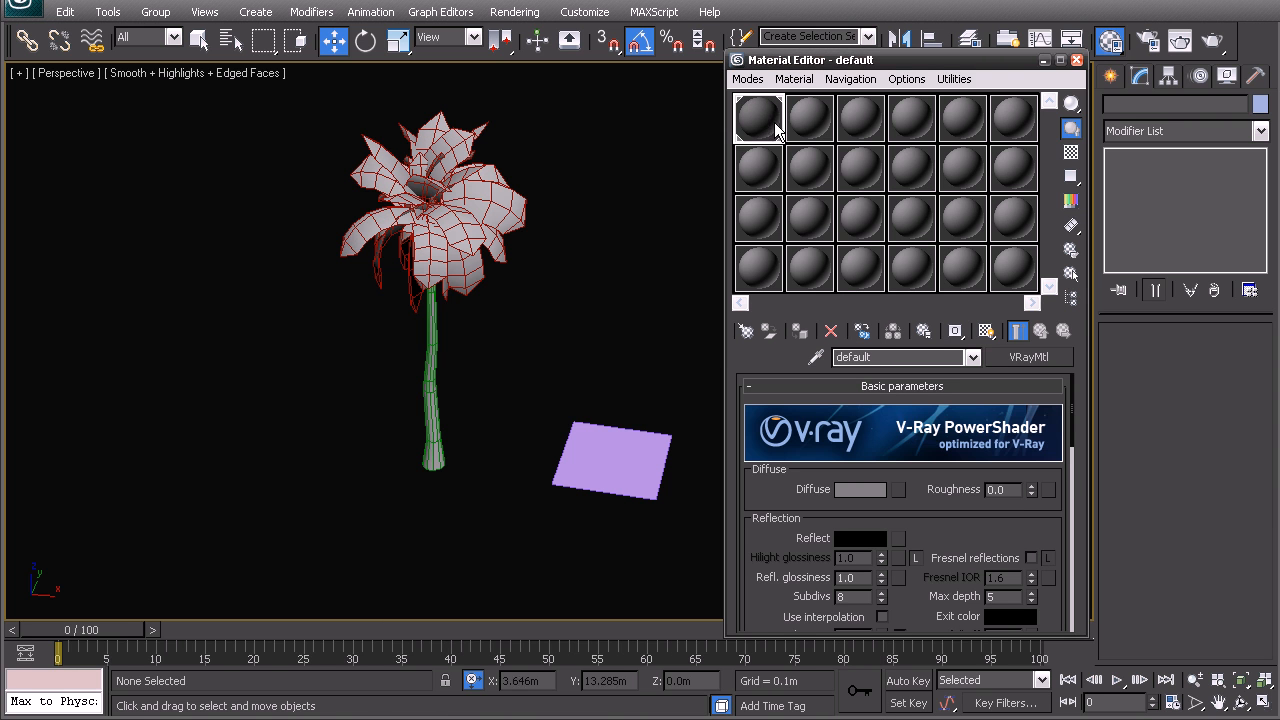
# Enlarge the material samples by switching to 3 X 2 sample windows
pyautogui.click(797, 128)
pyautogui.click(772, 120)
pyautogui.rightClick(749, 122)
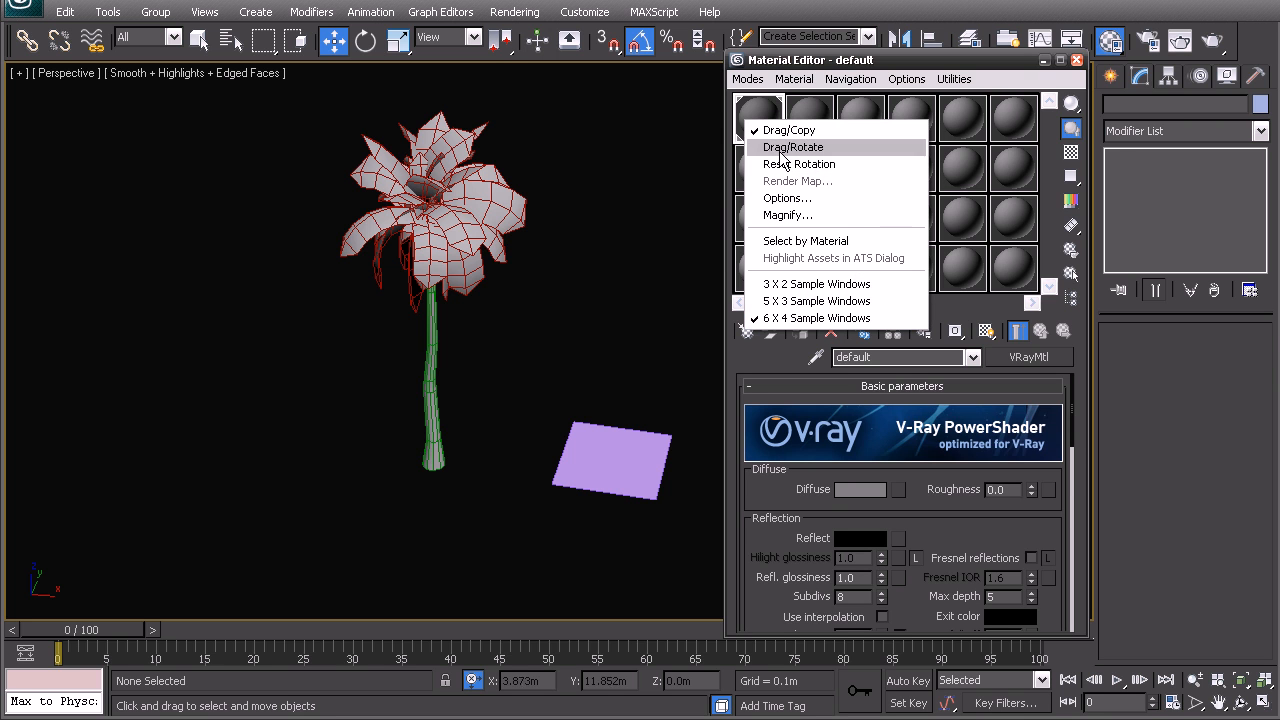
pyautogui.click(803, 285)
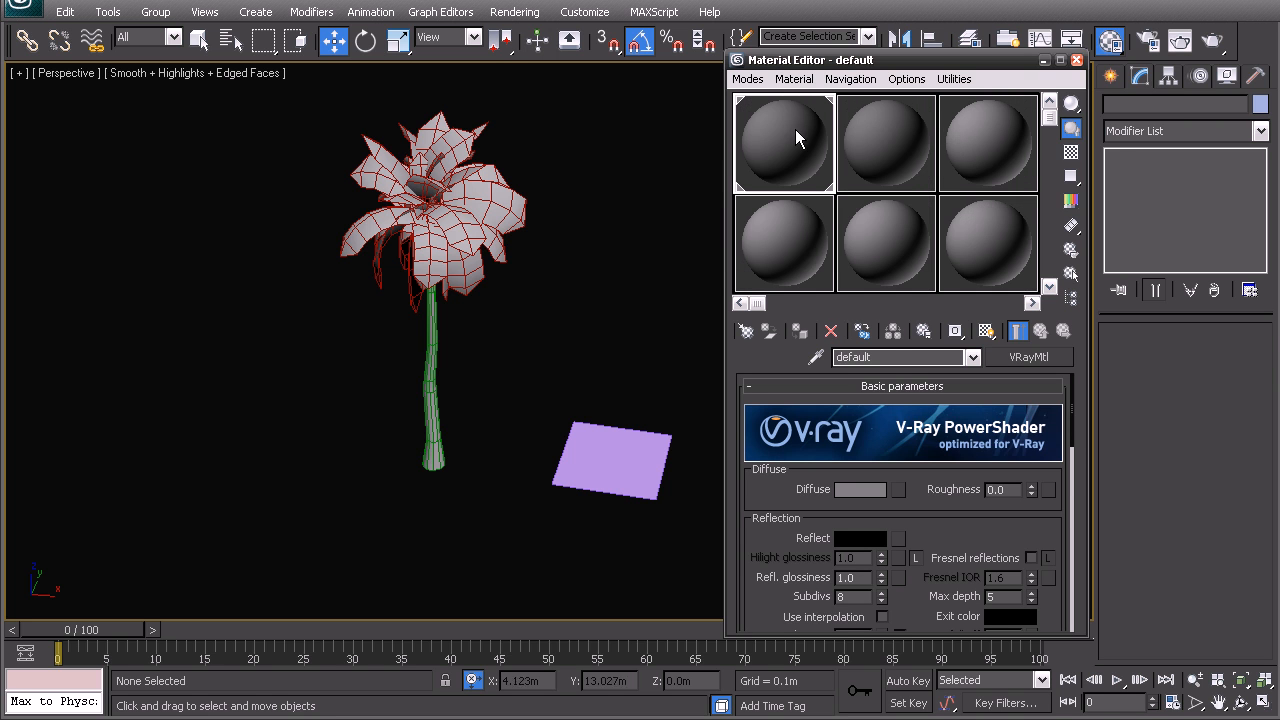
# Name the first sample material Palm and the second one Bush
pyautogui.doubleClick(888, 357)
pyautogui.write('Pal')
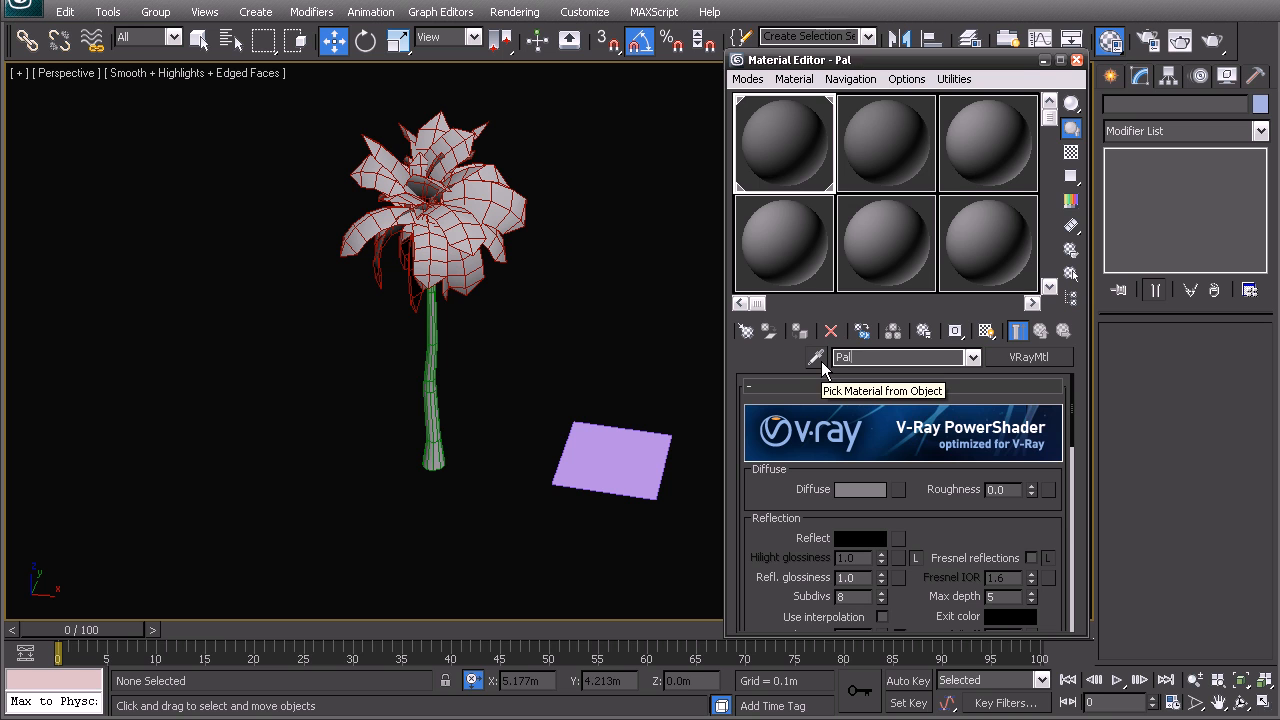
pyautogui.write('m')
pyautogui.click(886, 143)
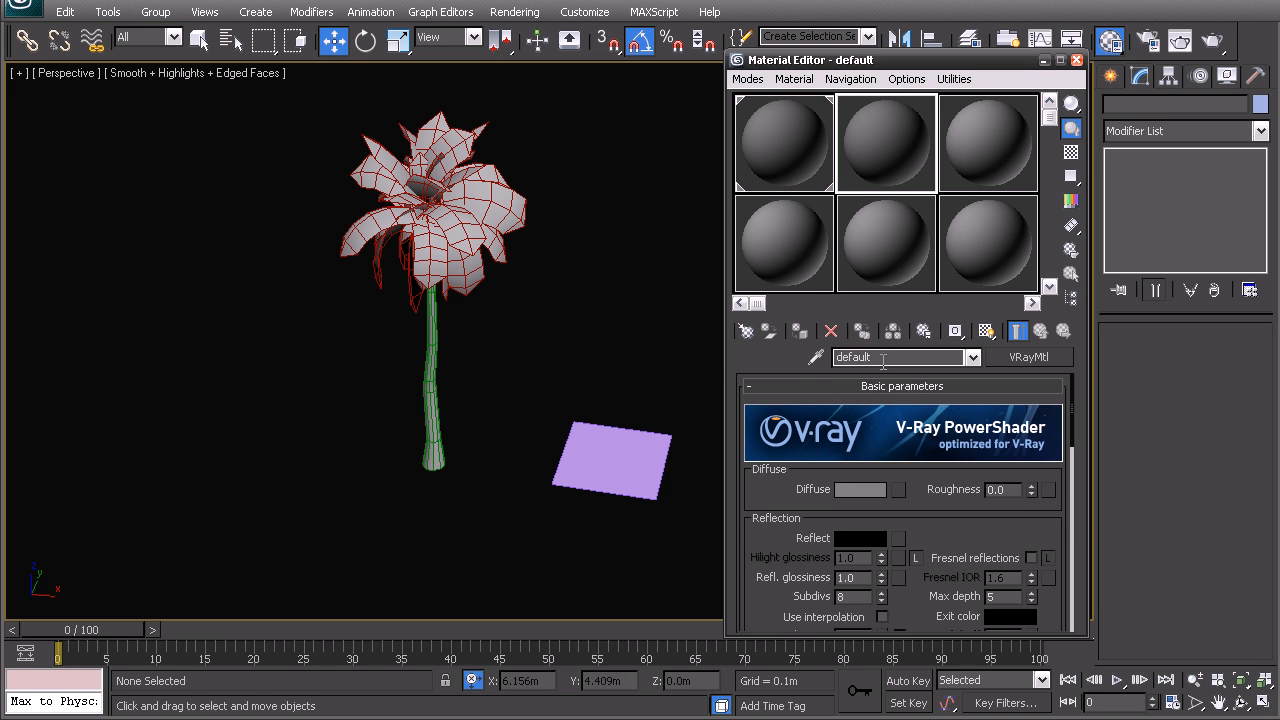
pyautogui.write('ush')
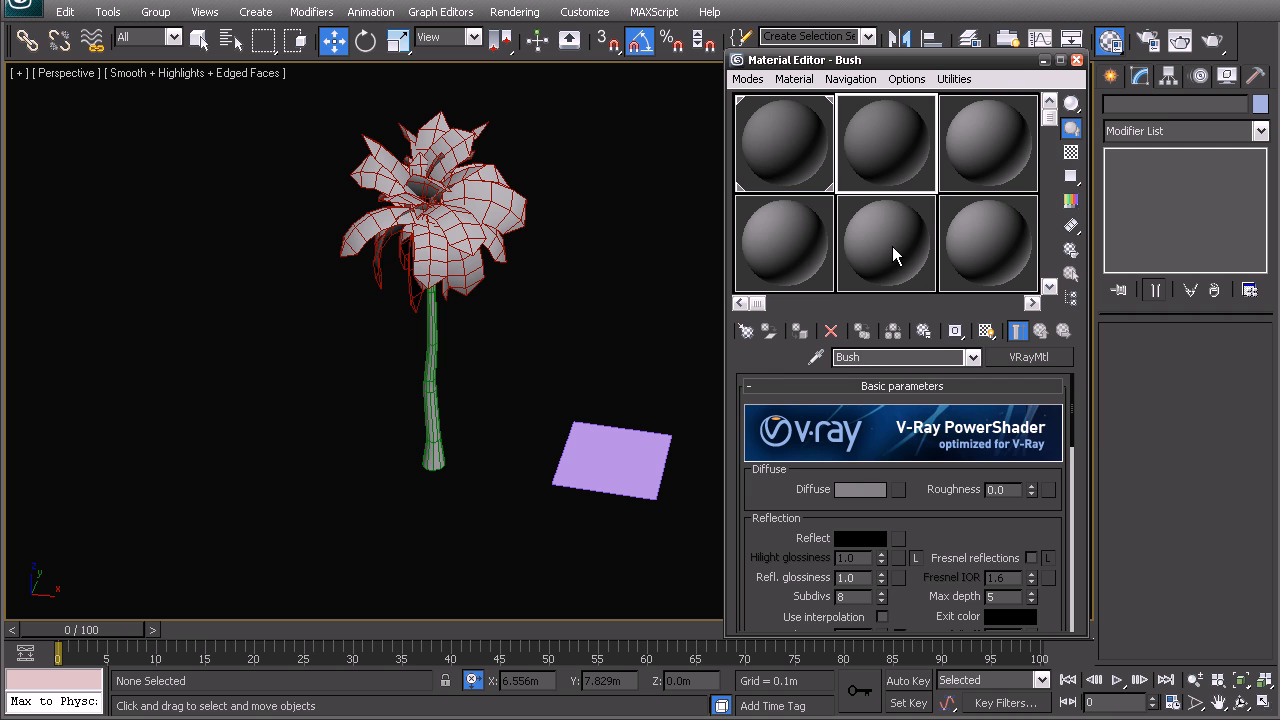
# Load the palm leafs image from the Textures folder as the Palm material's diffuse bitmap
pyautogui.click(775, 127)
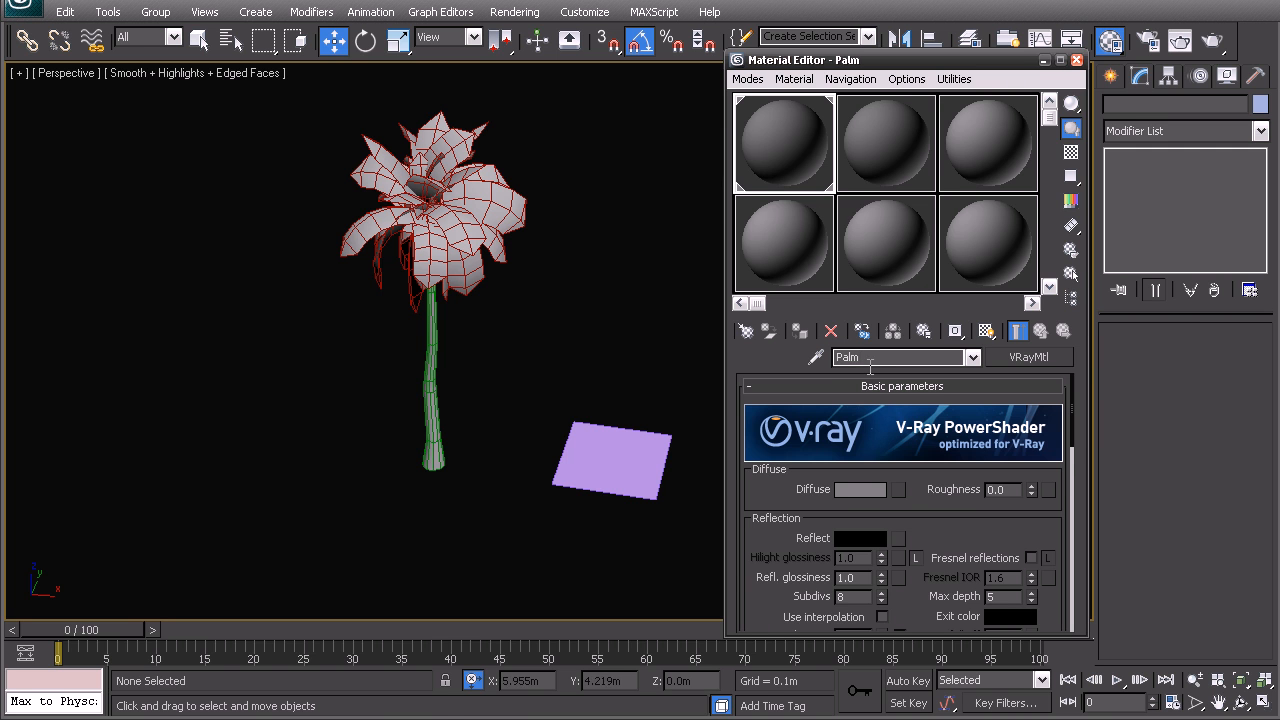
pyautogui.click(899, 489)
pyautogui.doubleClick(470, 242)
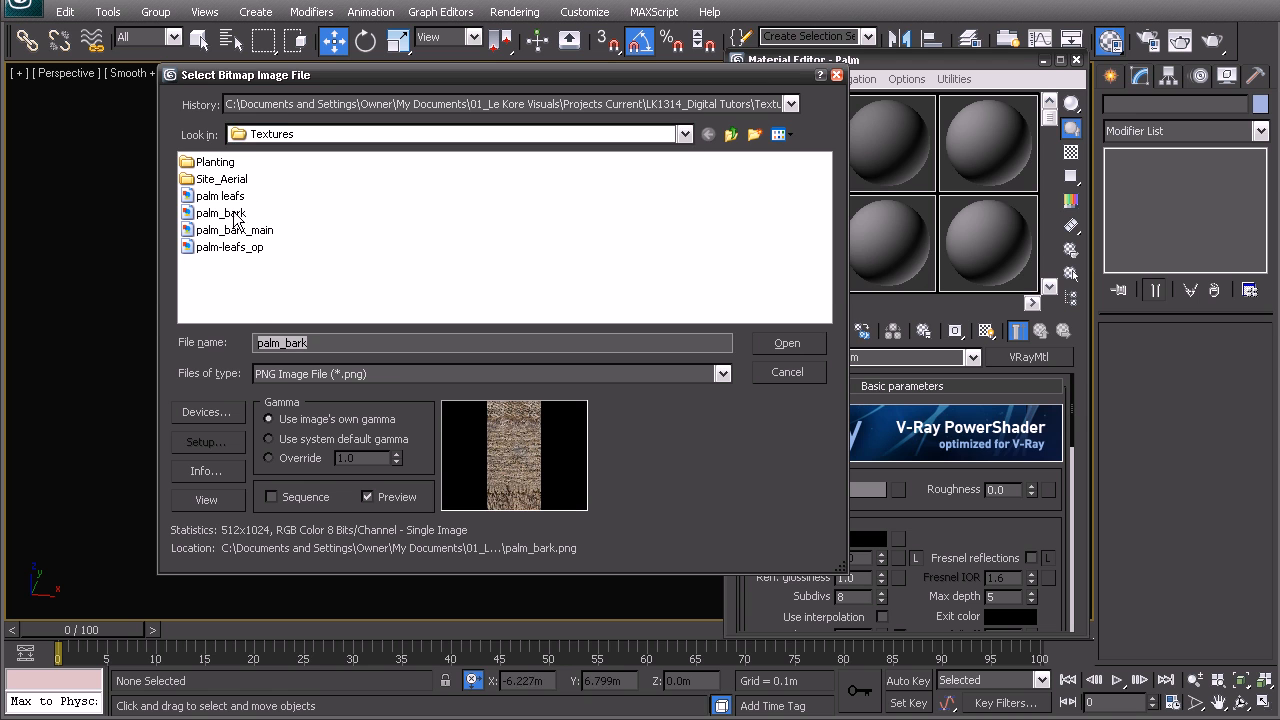
pyautogui.click(780, 134)
pyautogui.click(806, 157)
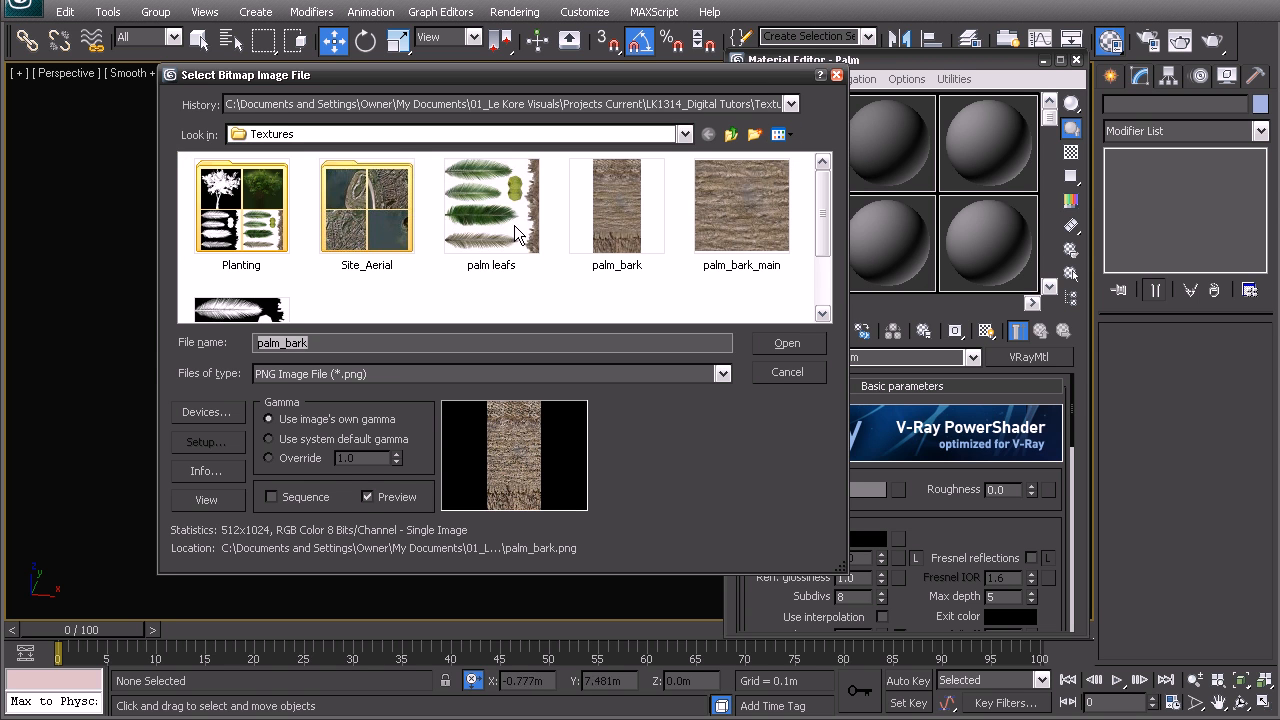
pyautogui.click(533, 250)
pyautogui.doubleClick(507, 221)
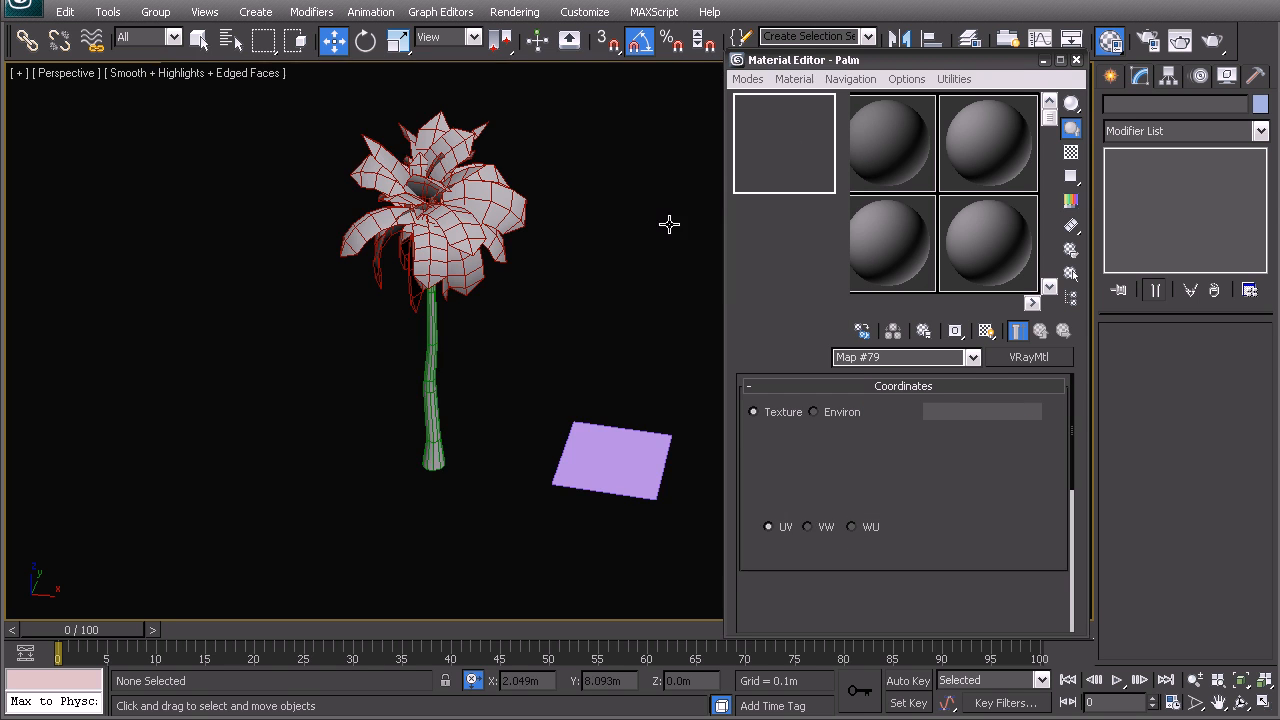
pyautogui.click(986, 331)
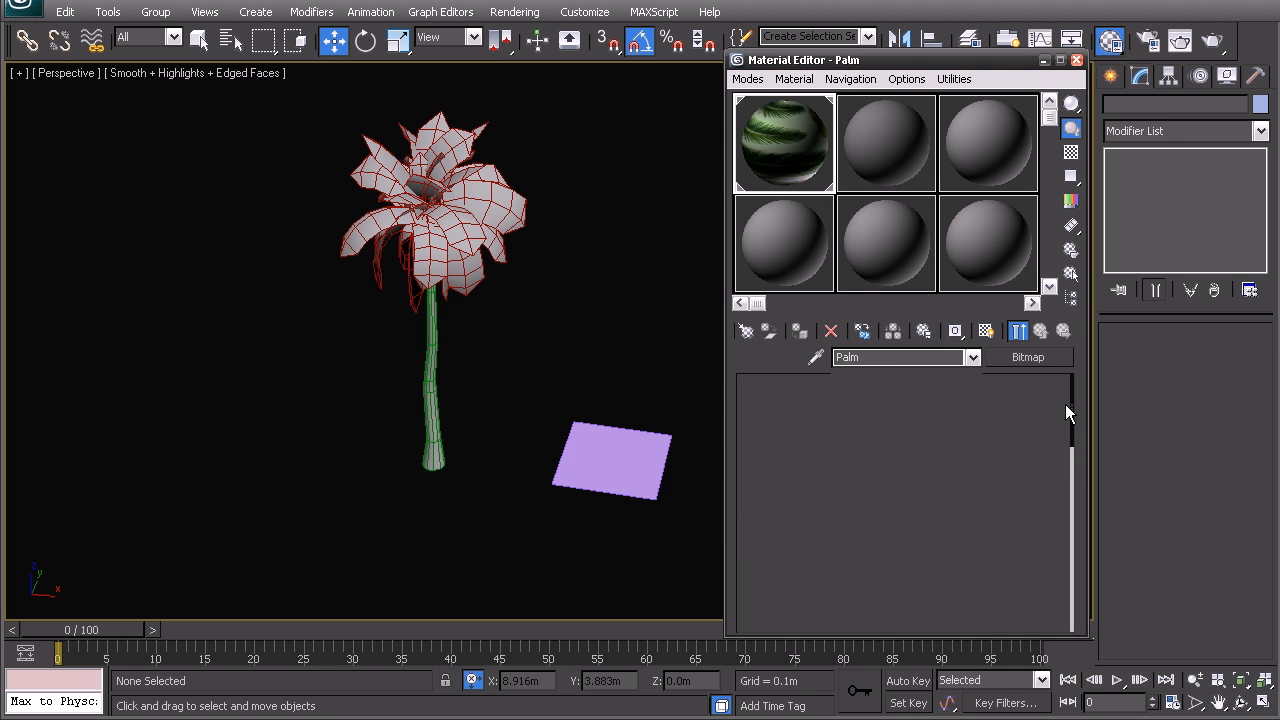
# Load palm-leafs_op as the Palm material's opacity bitmap and display that map in the viewport
pyautogui.moveTo(1074, 399); pyautogui.dragTo(1047, 600)
pyautogui.click(869, 454)
pyautogui.moveTo(1064, 517); pyautogui.dragTo(1071, 570)
pyautogui.click(924, 506)
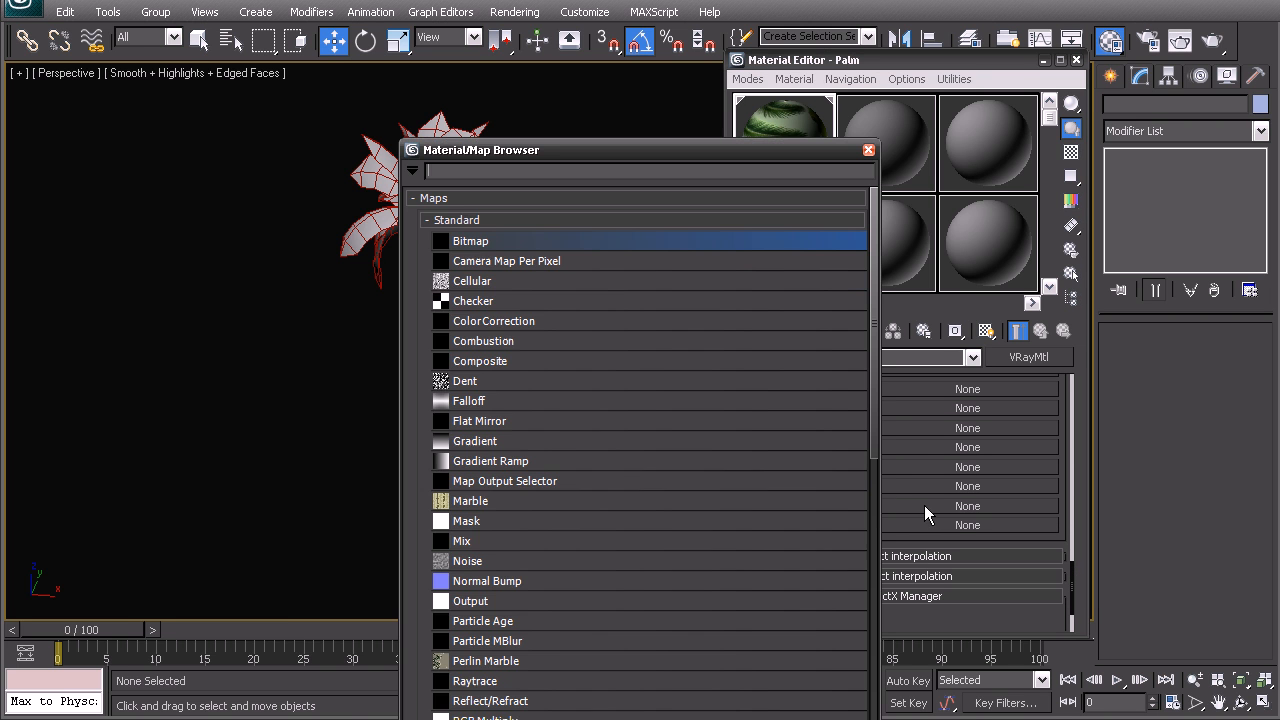
pyautogui.doubleClick(460, 241)
pyautogui.click(781, 134)
pyautogui.click(800, 157)
pyautogui.click(240, 300)
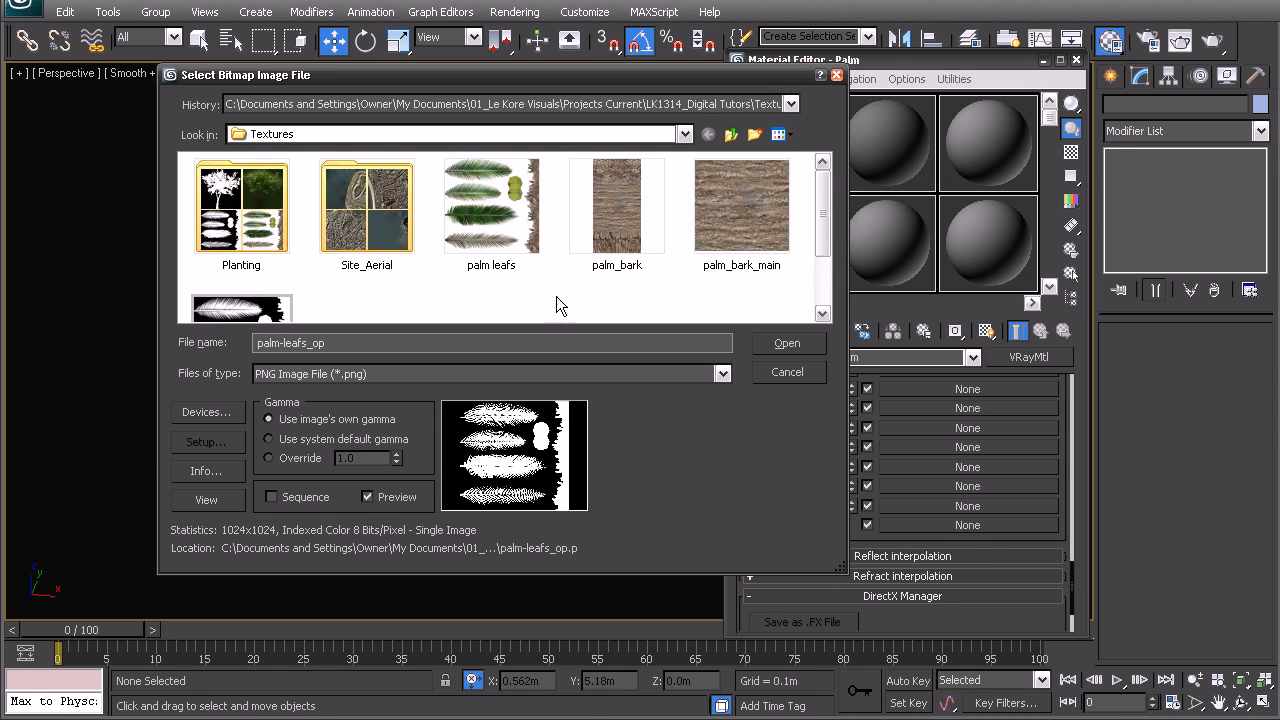
pyautogui.scroll(-2, 813, 222)
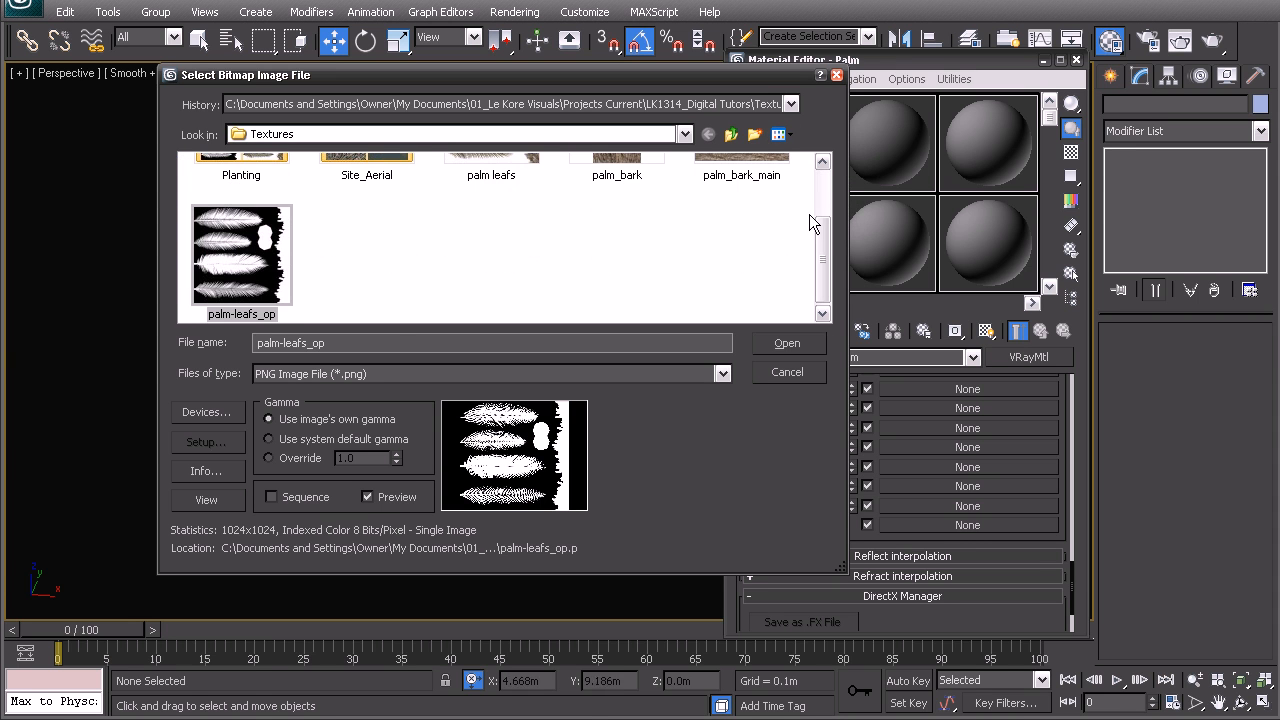
pyautogui.doubleClick(243, 284)
pyautogui.click(986, 333)
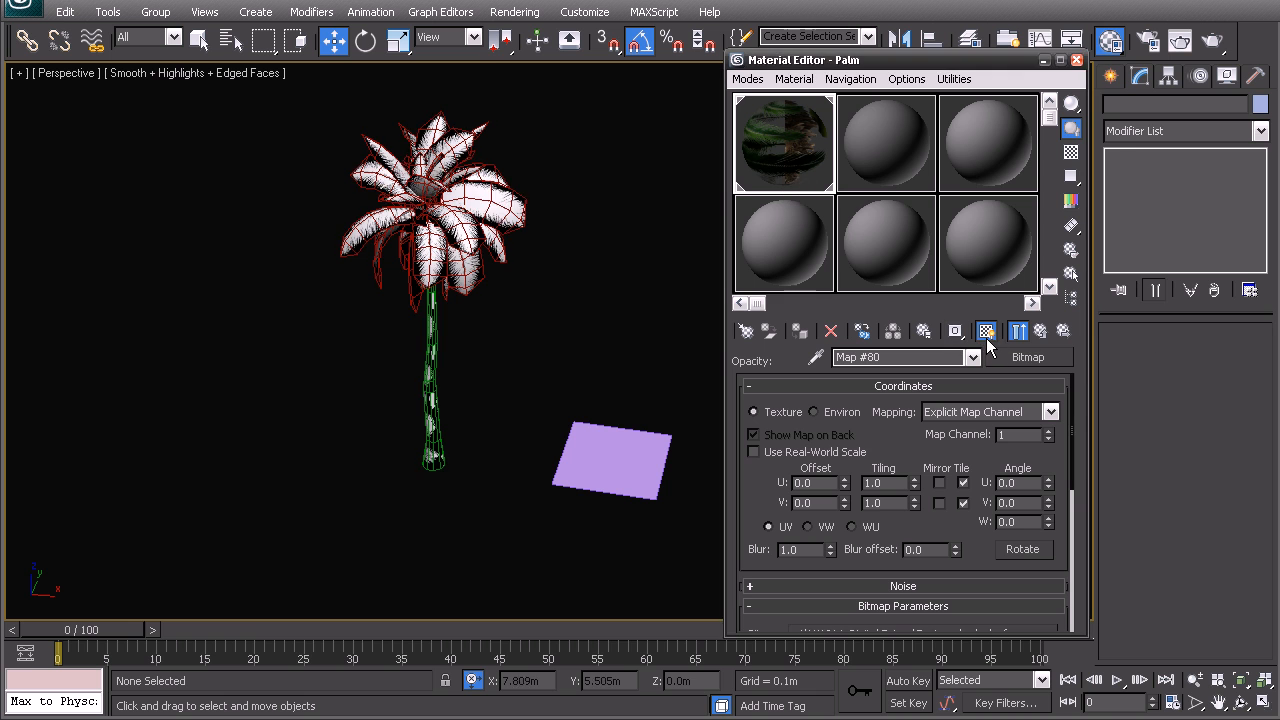
# Assign the Palm material to the palm's crown and deselect it
pyautogui.click(477, 197)
pyautogui.click(799, 331)
pyautogui.click(502, 356)
# Copy the Bush material to the sample slot below Palm and rename the copy Trunk
pyautogui.click(427, 361)
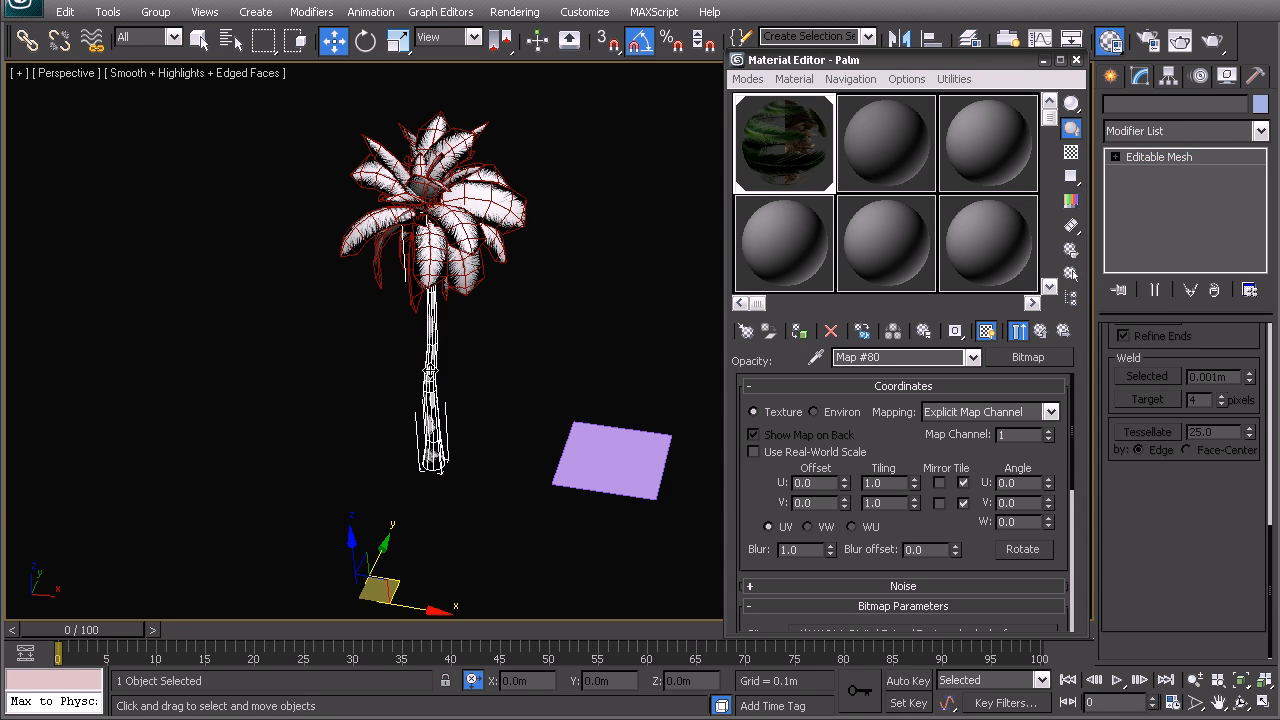
pyautogui.click(458, 396)
pyautogui.click(763, 231)
pyautogui.moveTo(897, 160); pyautogui.dragTo(788, 248)
pyautogui.doubleClick(875, 361)
pyautogui.write('Trunk')
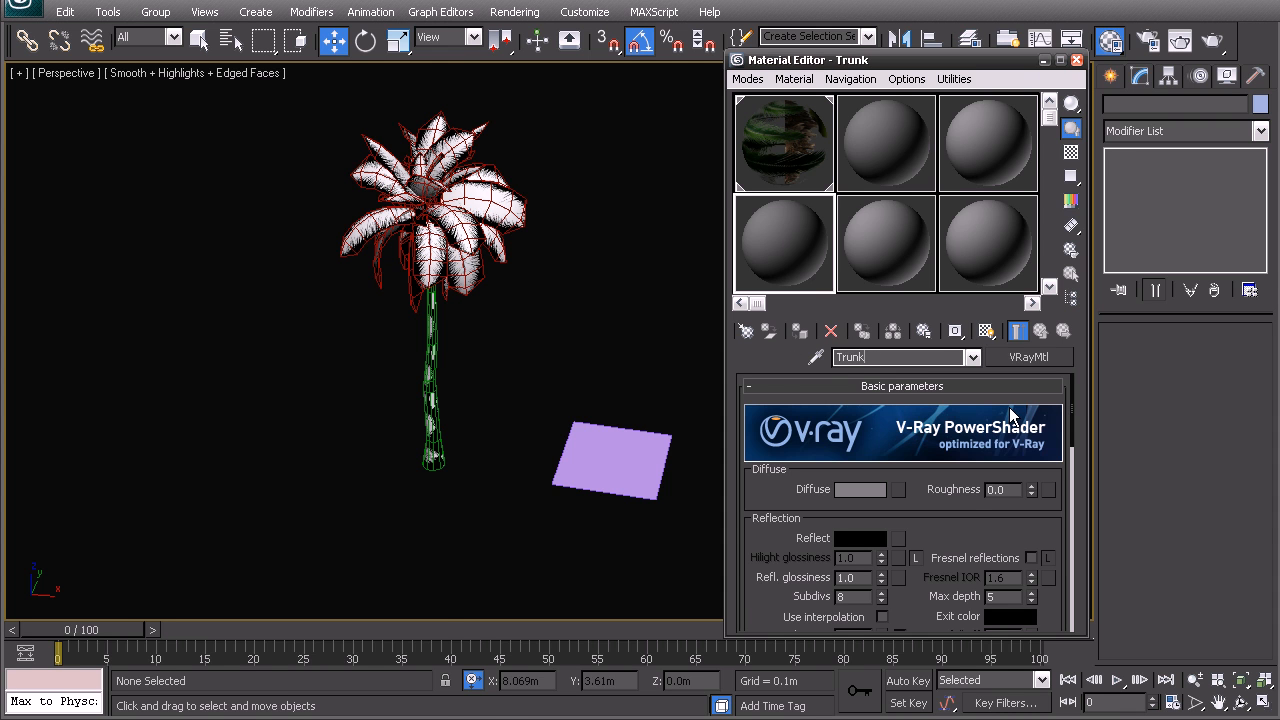
# Load the palm_bark image as the Trunk material's diffuse bitmap
pyautogui.click(898, 489)
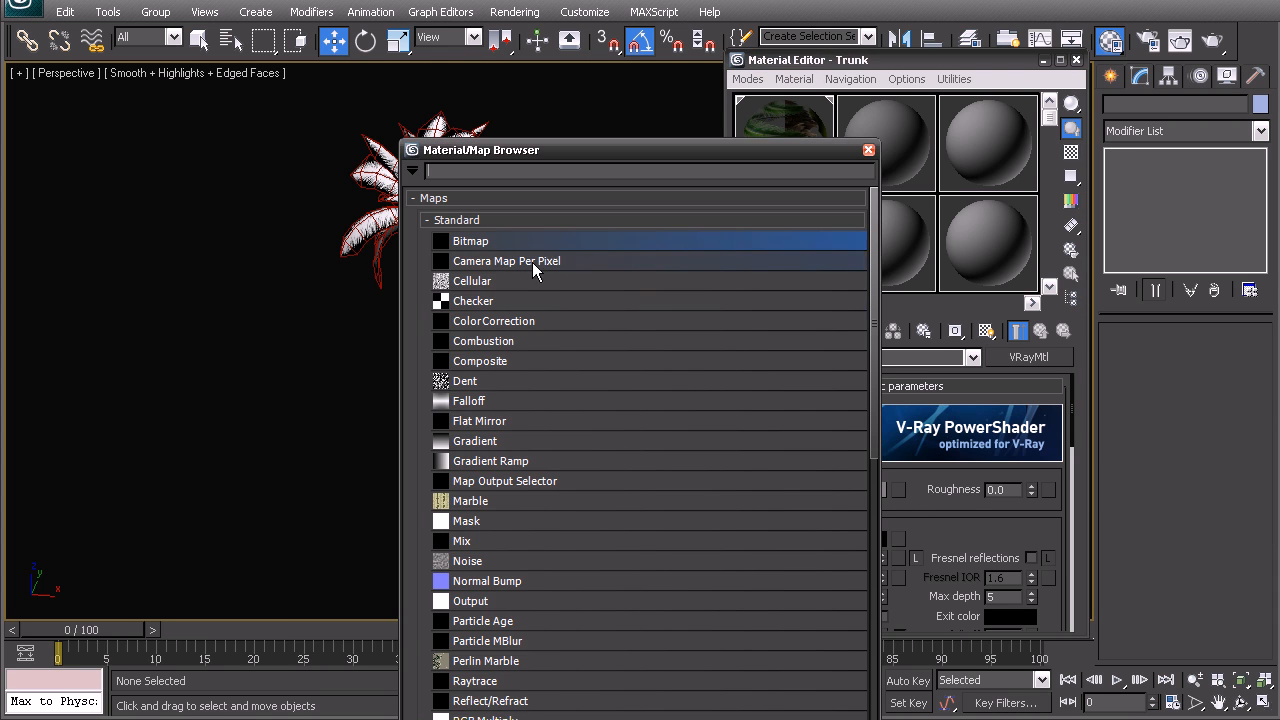
pyautogui.doubleClick(512, 240)
pyautogui.click(779, 135)
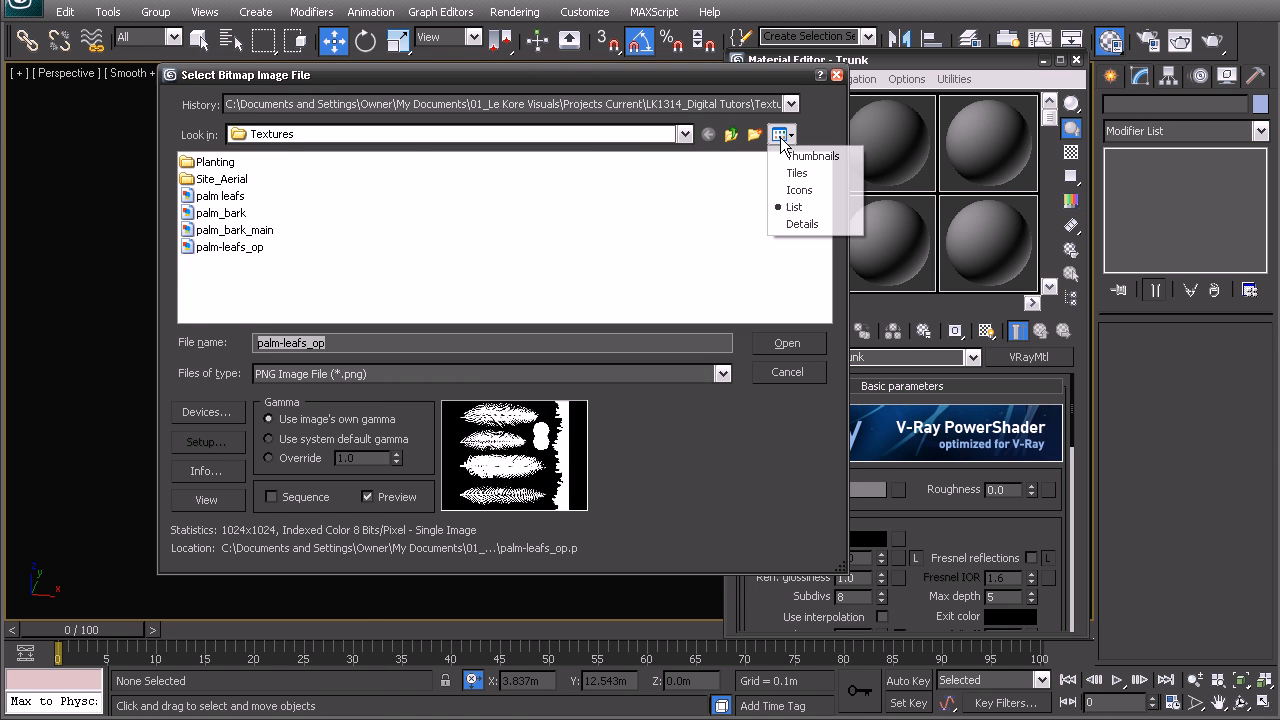
pyautogui.click(805, 156)
pyautogui.click(745, 239)
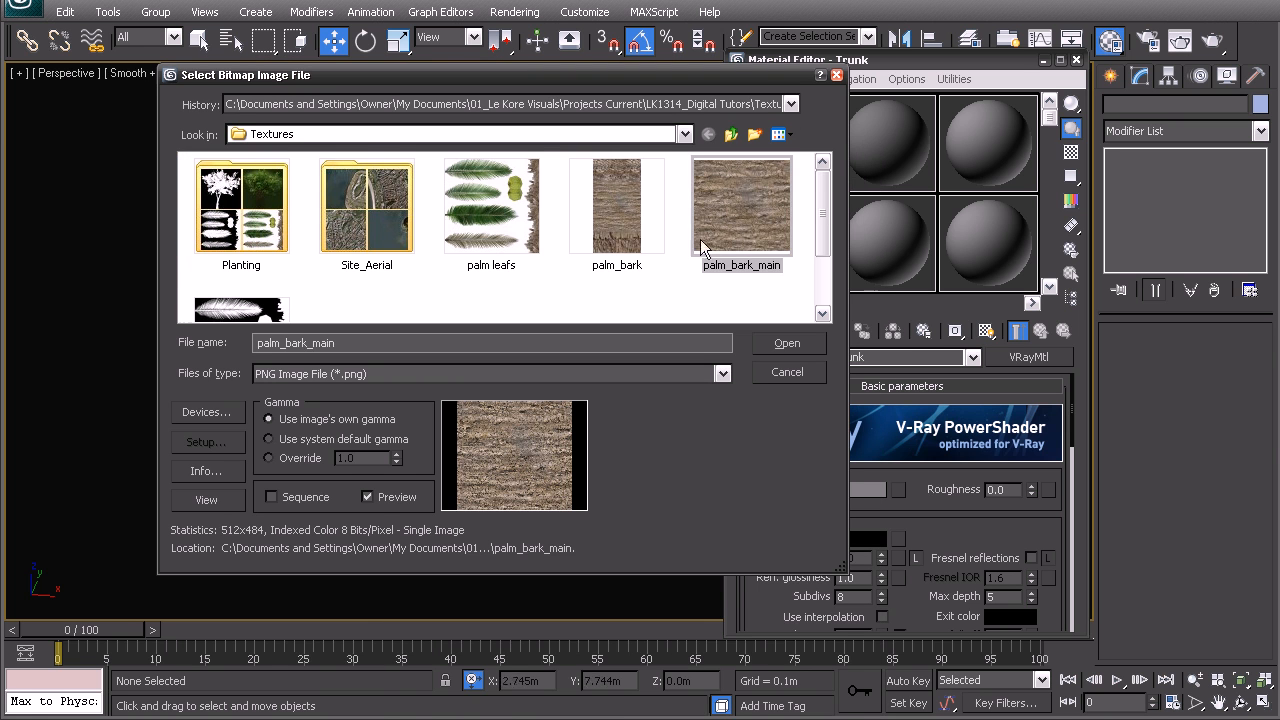
pyautogui.doubleClick(618, 206)
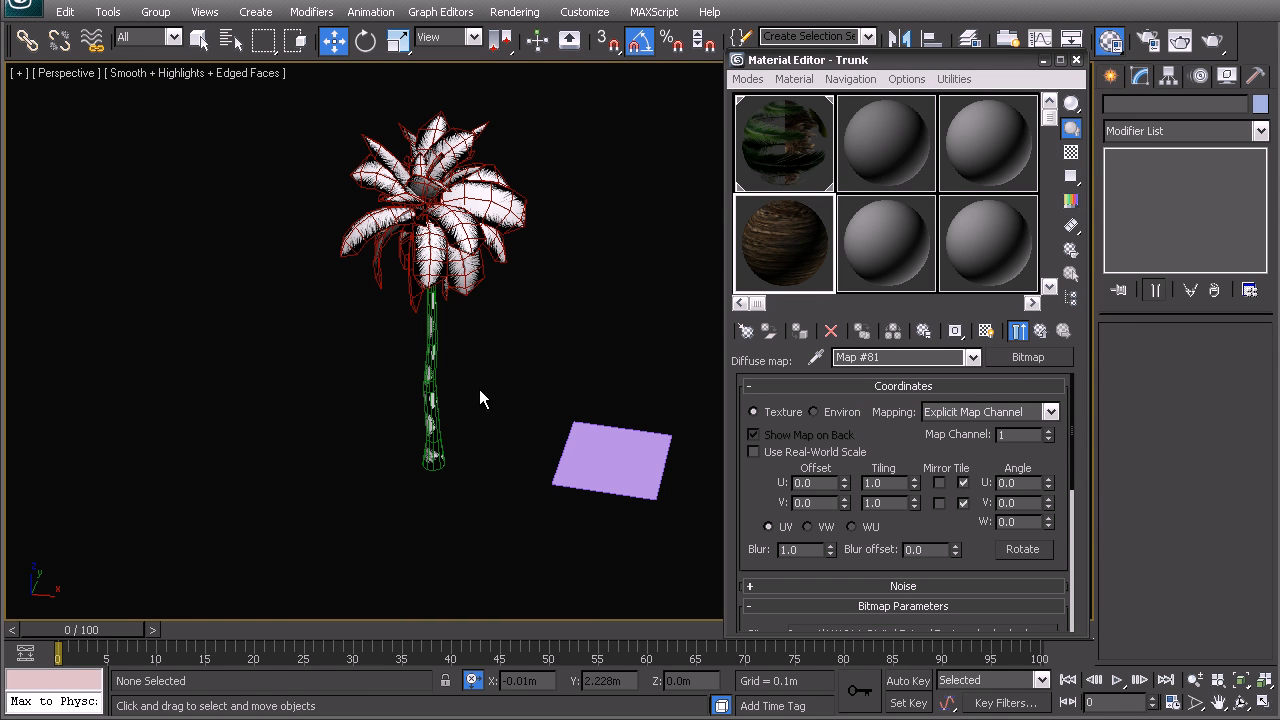
# Assign the Trunk material to the palm's trunk and display its bark map in the viewport
pyautogui.click(418, 391)
pyautogui.click(760, 255)
pyautogui.click(801, 333)
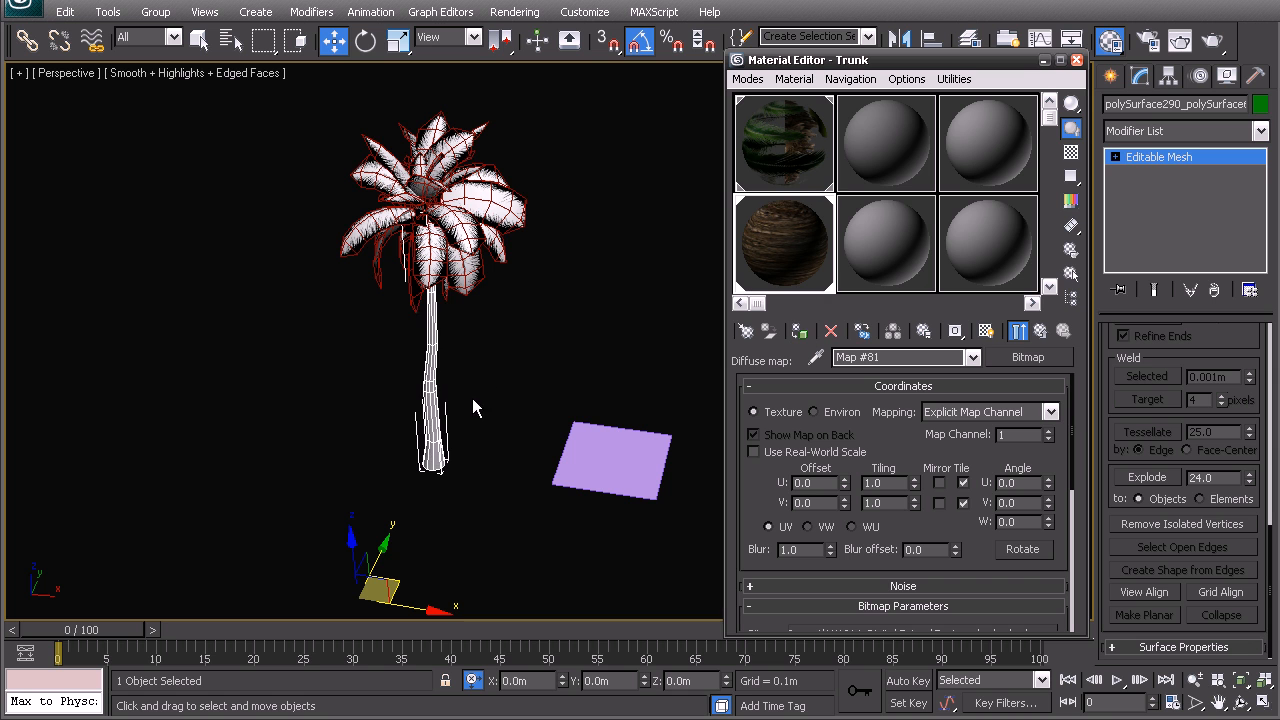
pyautogui.click(986, 331)
pyautogui.click(597, 357)
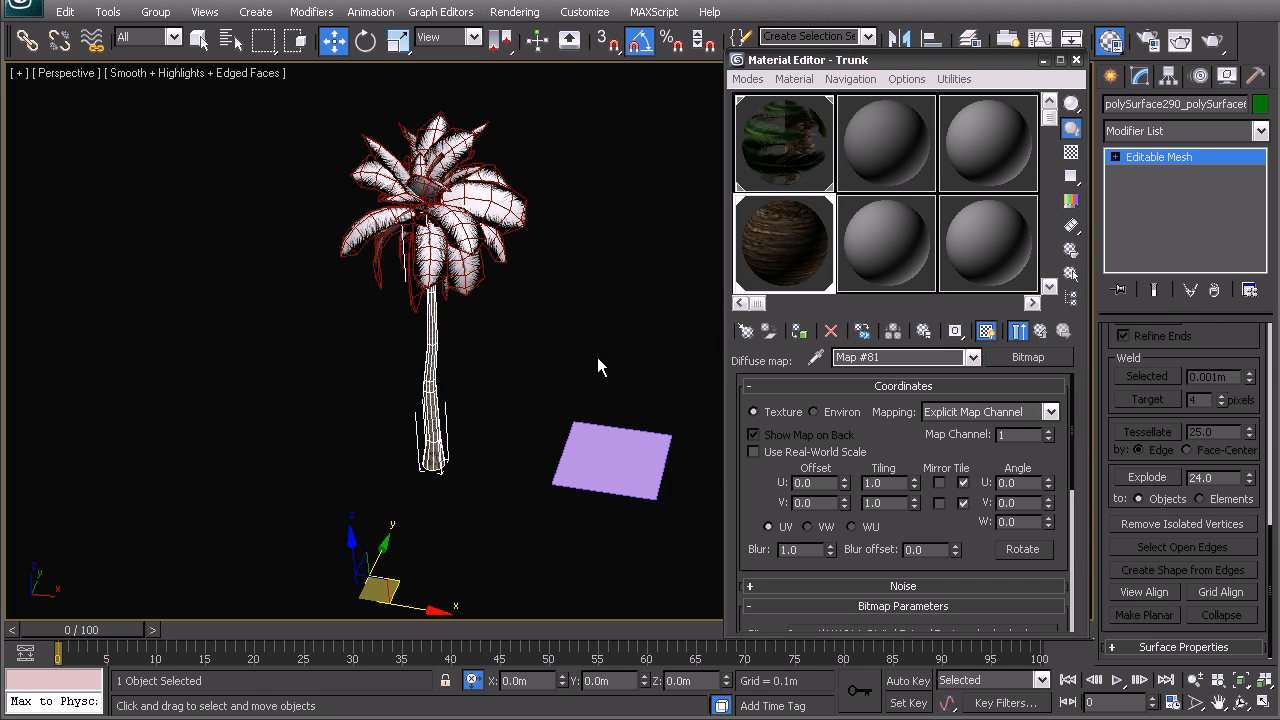
# Examine the bark texture along the trunk up close and the whole palm from a distance
pyautogui.scroll(8, 528, 363)
pyautogui.keyDown('alt'); pyautogui.moveTo(424, 394); pyautogui.dragTo(412, 334, button='middle'); pyautogui.keyUp('alt')
pyautogui.moveTo(146, 332); pyautogui.dragTo(304, 356, button='middle')
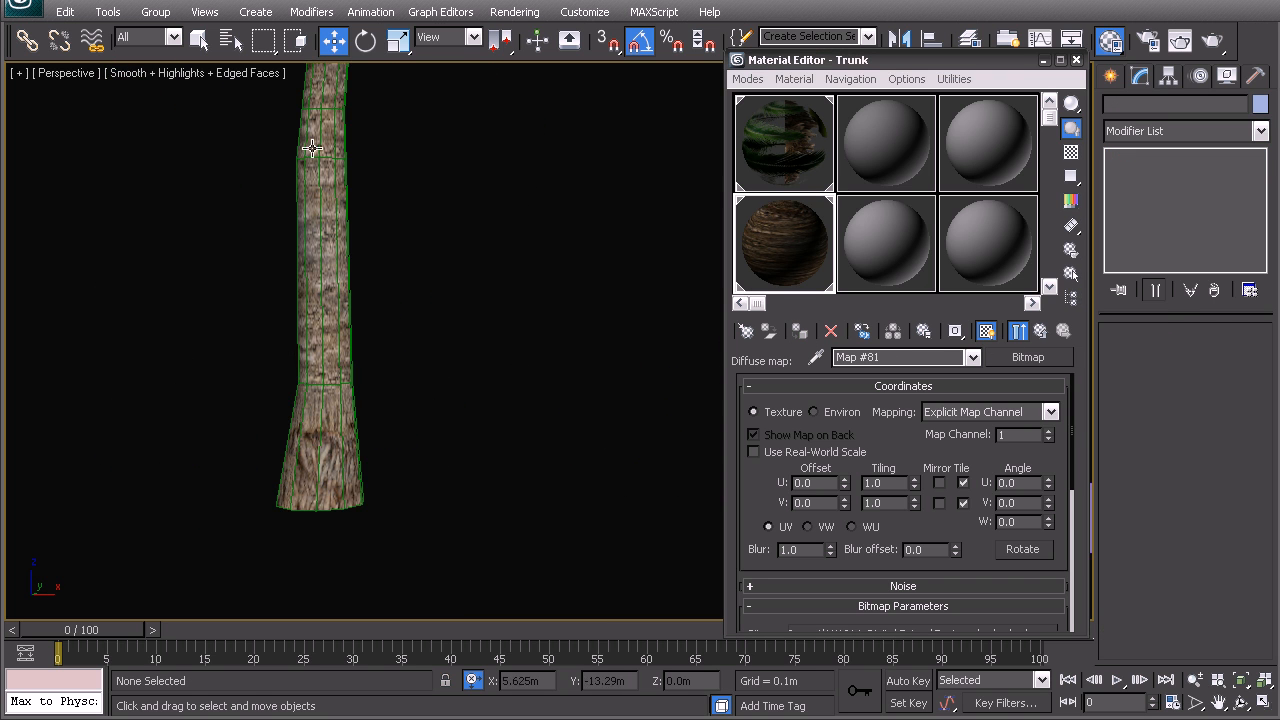
pyautogui.scroll(-3, 268, 403)
pyautogui.scroll(3, 290, 395)
pyautogui.scroll(-5, 329, 390)
pyautogui.moveTo(387, 236); pyautogui.dragTo(360, 494, button='middle')
pyautogui.scroll(-3, 462, 285)
pyautogui.keyDown('alt'); pyautogui.moveTo(466, 290); pyautogui.dragTo(478, 335, button='middle'); pyautogui.keyUp('alt')
pyautogui.moveTo(478, 335); pyautogui.dragTo(330, 282, button='middle')
# Select the plane and start adding a bitmap to the Bush material's diffuse, showing the image files as thumbnails
pyautogui.click(484, 511)
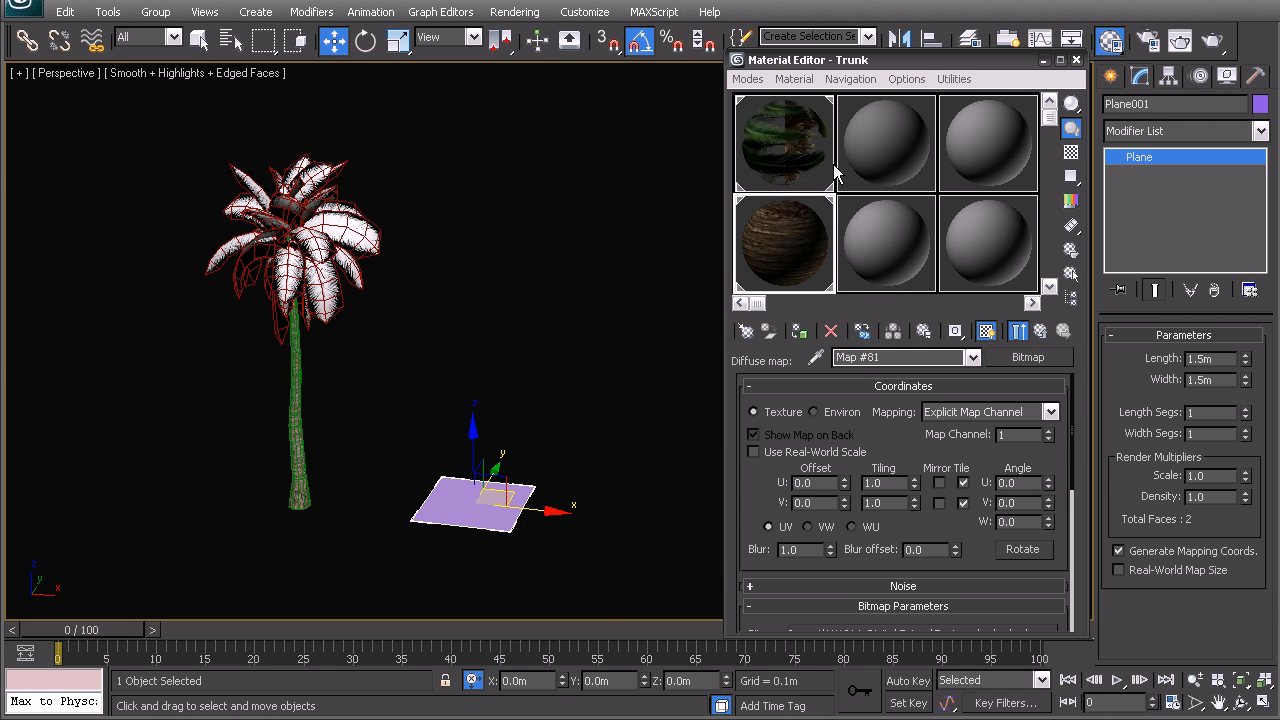
pyautogui.click(862, 178)
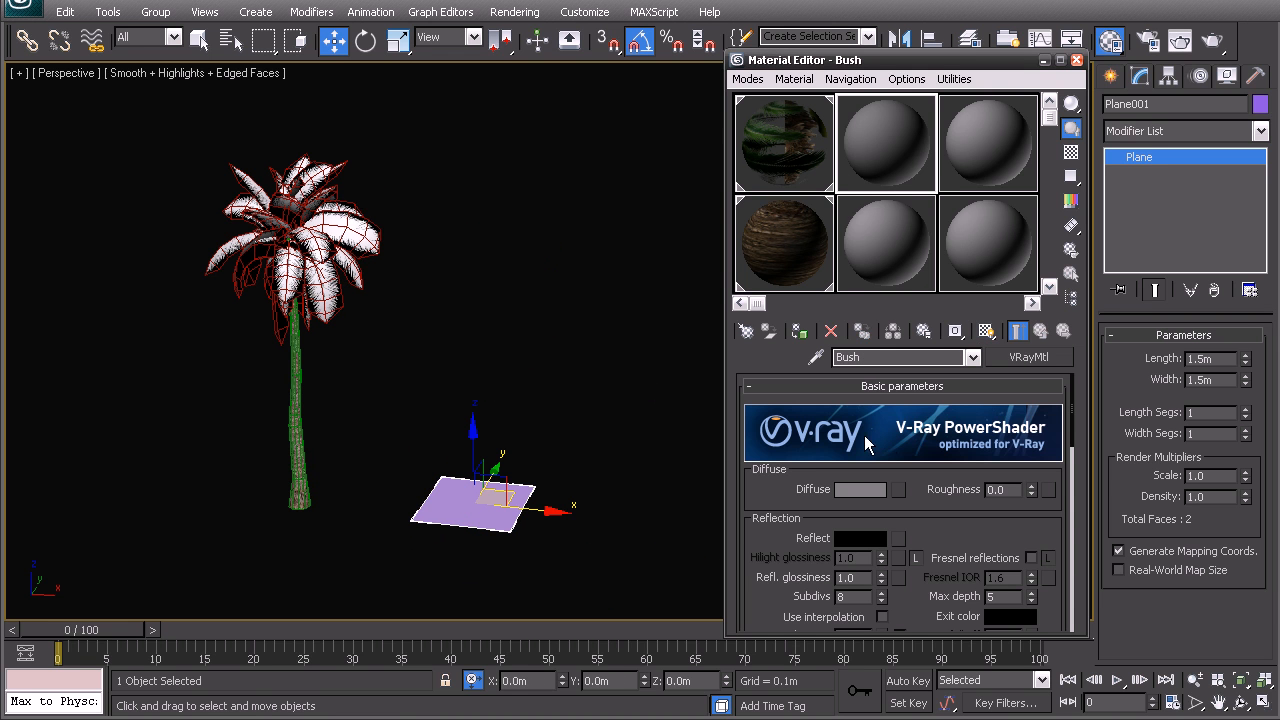
pyautogui.click(899, 492)
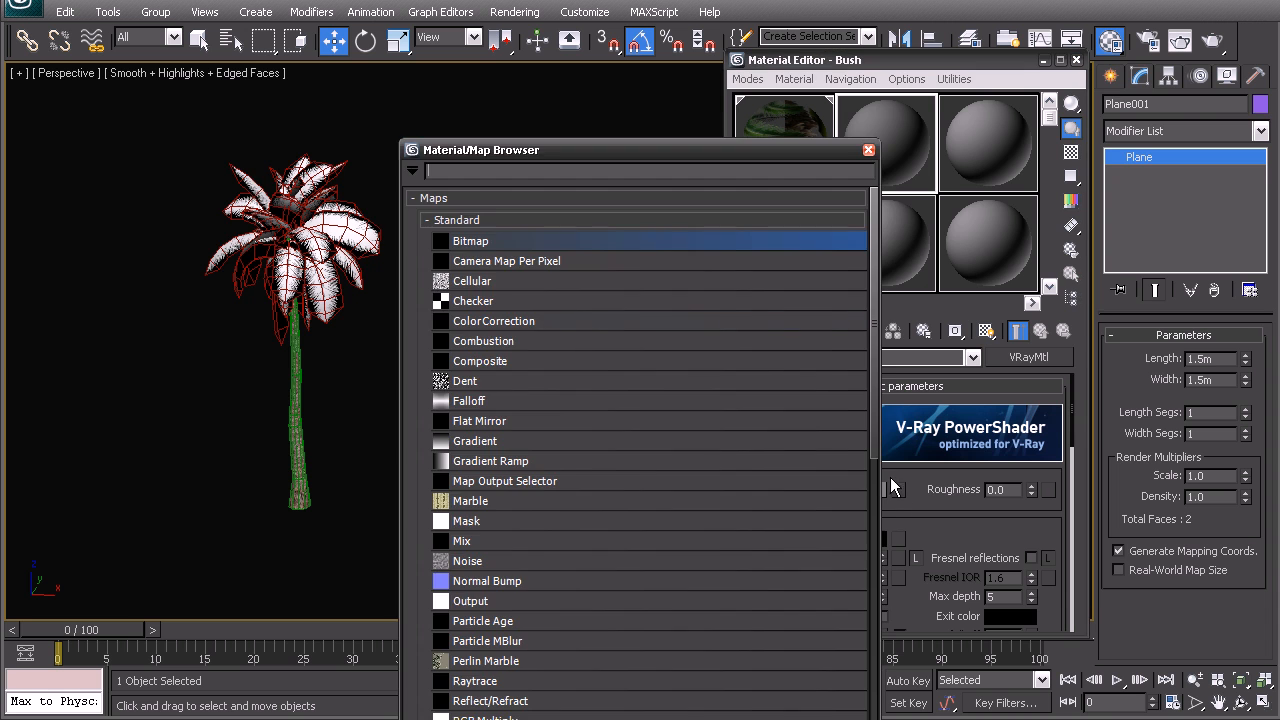
pyautogui.doubleClick(471, 242)
pyautogui.click(781, 134)
pyautogui.click(789, 157)
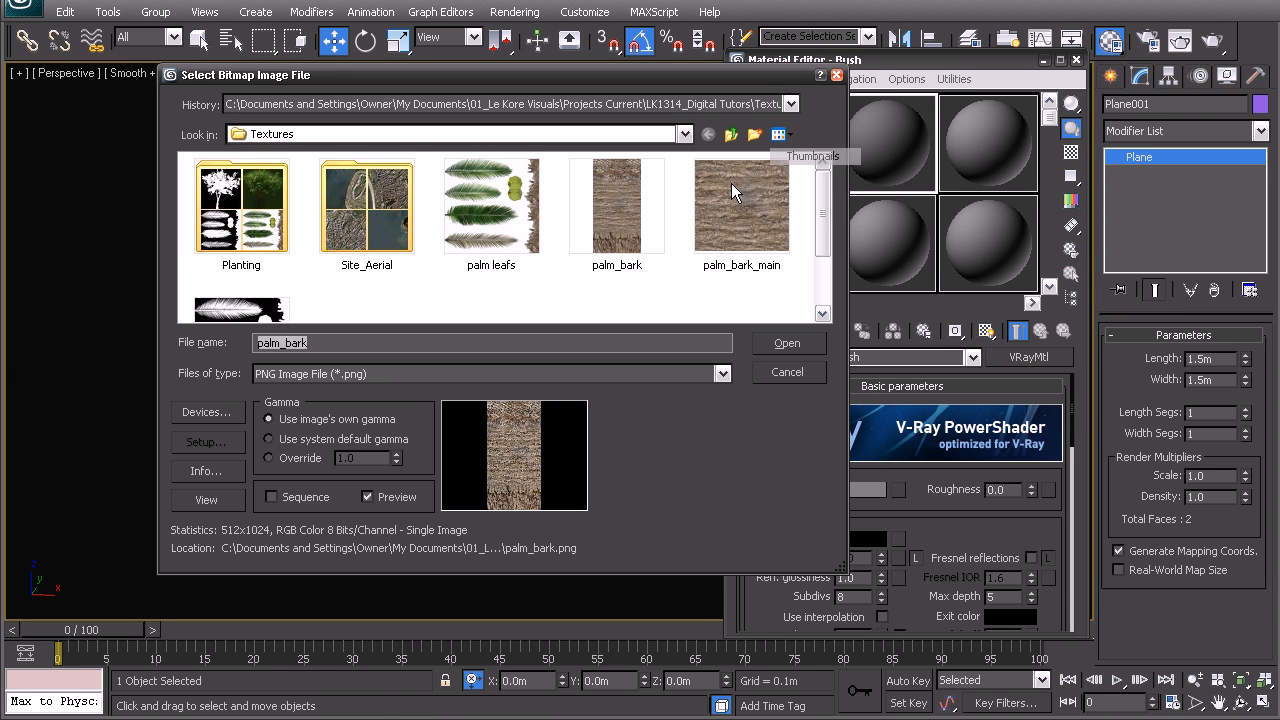
# List all image formats and load Bush_1000x1000_dif from the Planting folder as the Bush material's diffuse map
pyautogui.scroll(-2, 805, 255)
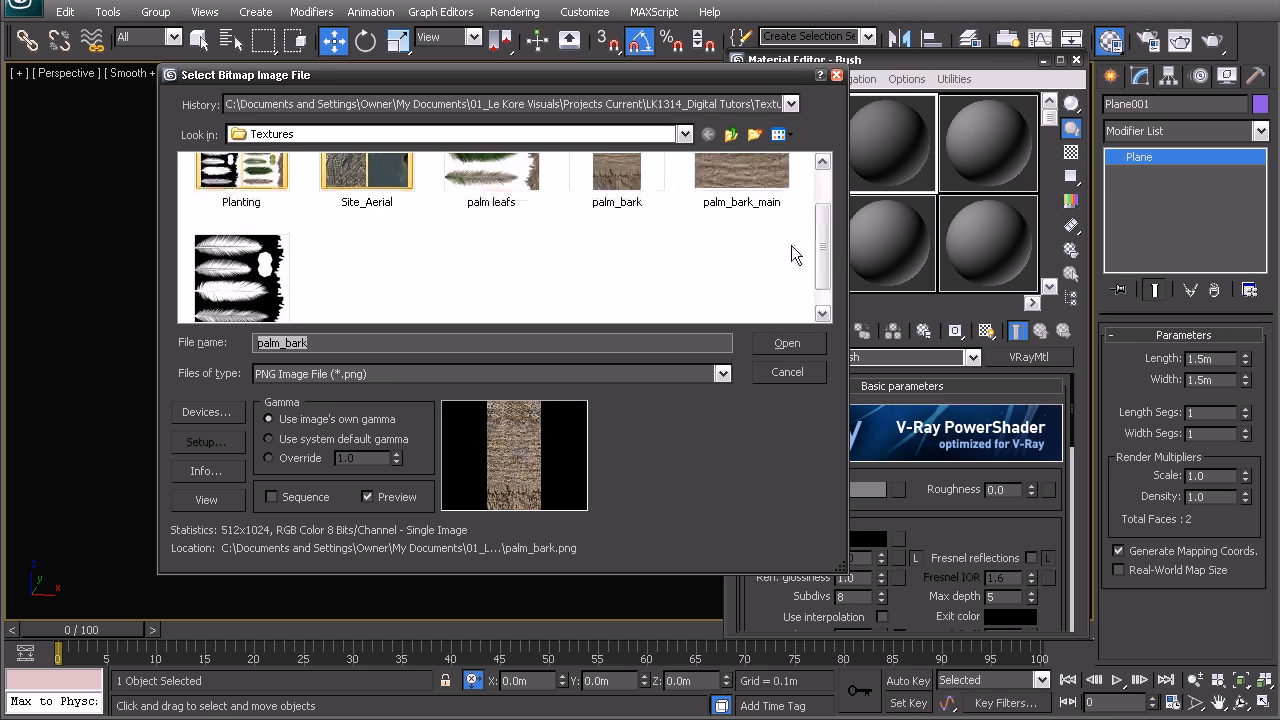
pyautogui.click(310, 374)
pyautogui.click(300, 392)
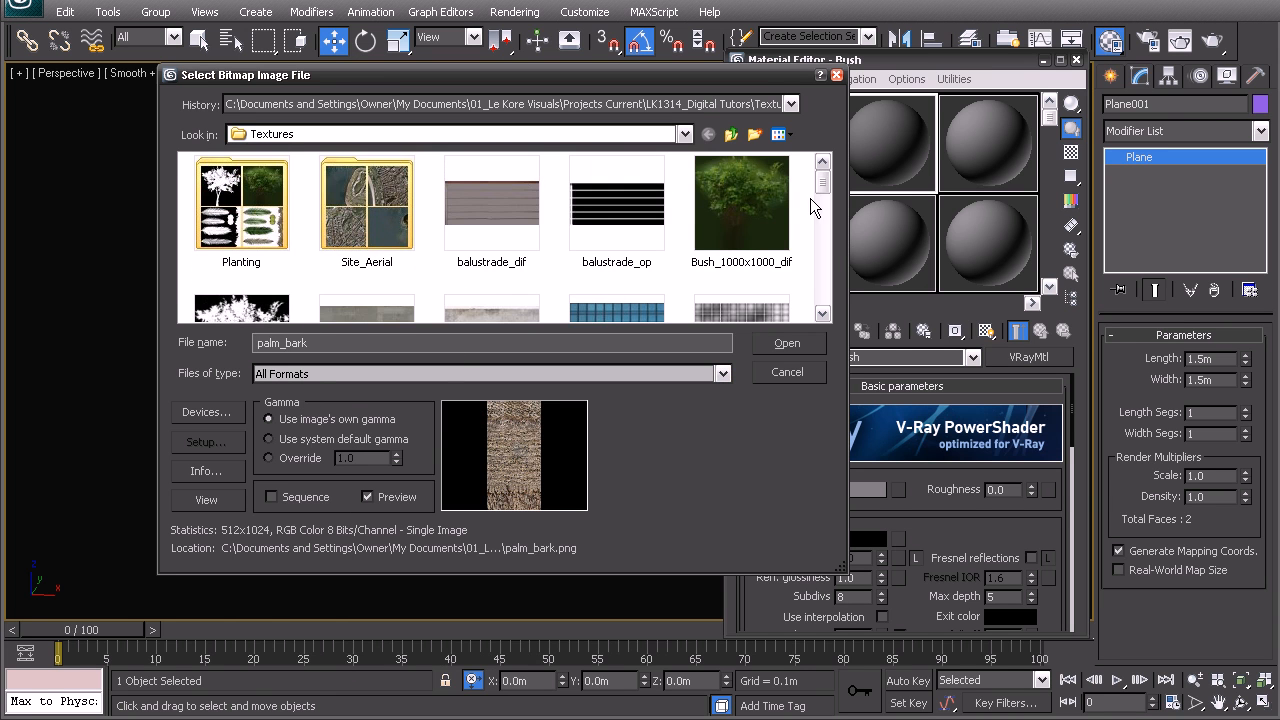
pyautogui.moveTo(823, 184); pyautogui.dragTo(824, 188)
pyautogui.doubleClick(287, 205)
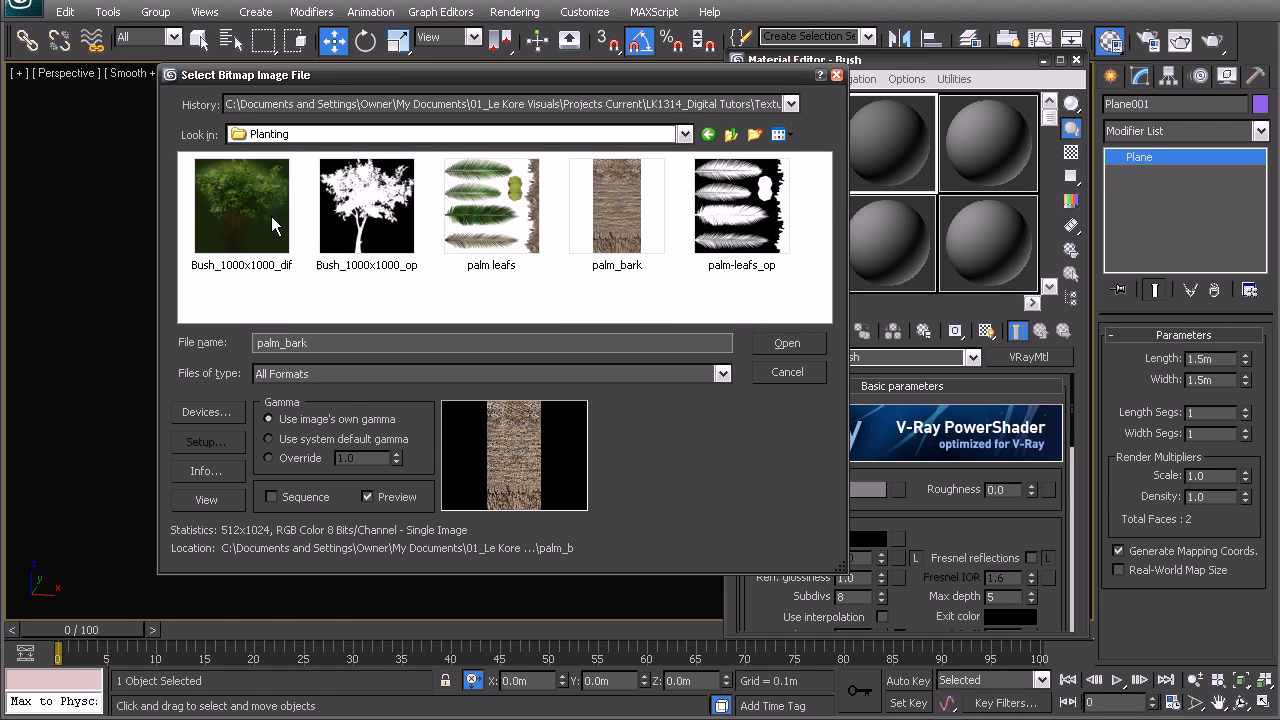
pyautogui.click(216, 205)
pyautogui.doubleClick(237, 206)
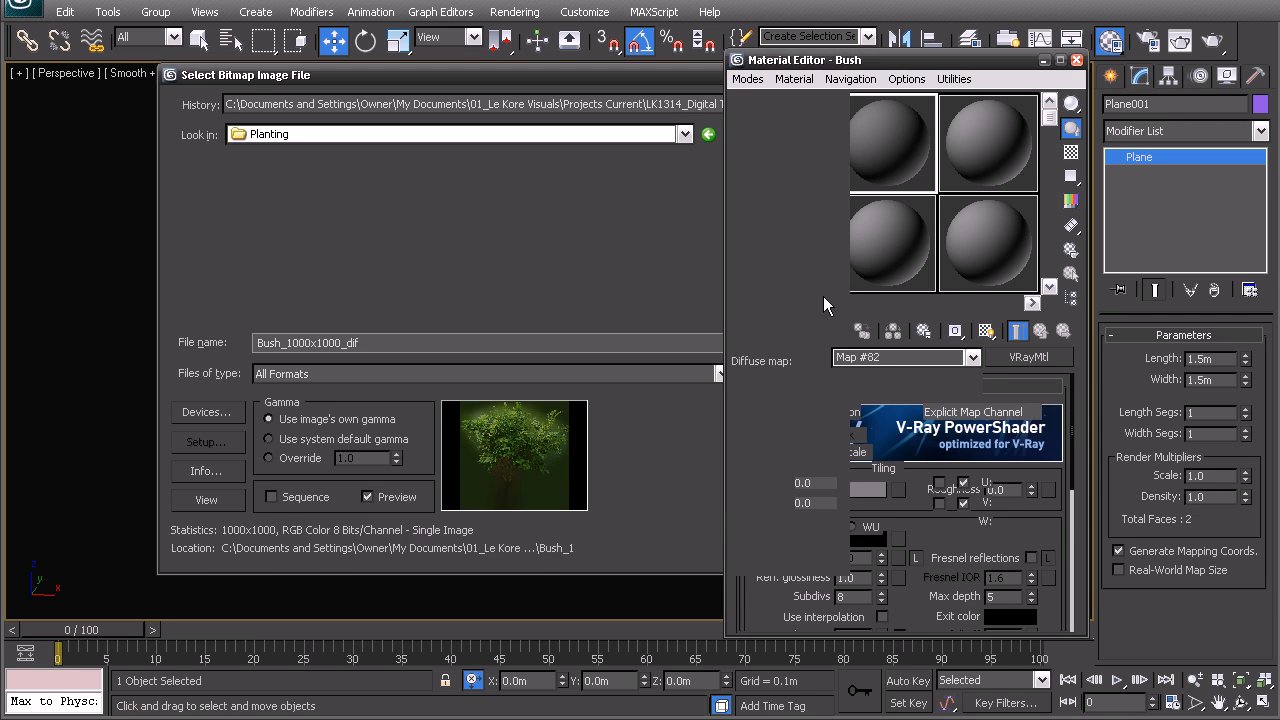
pyautogui.click(1016, 332)
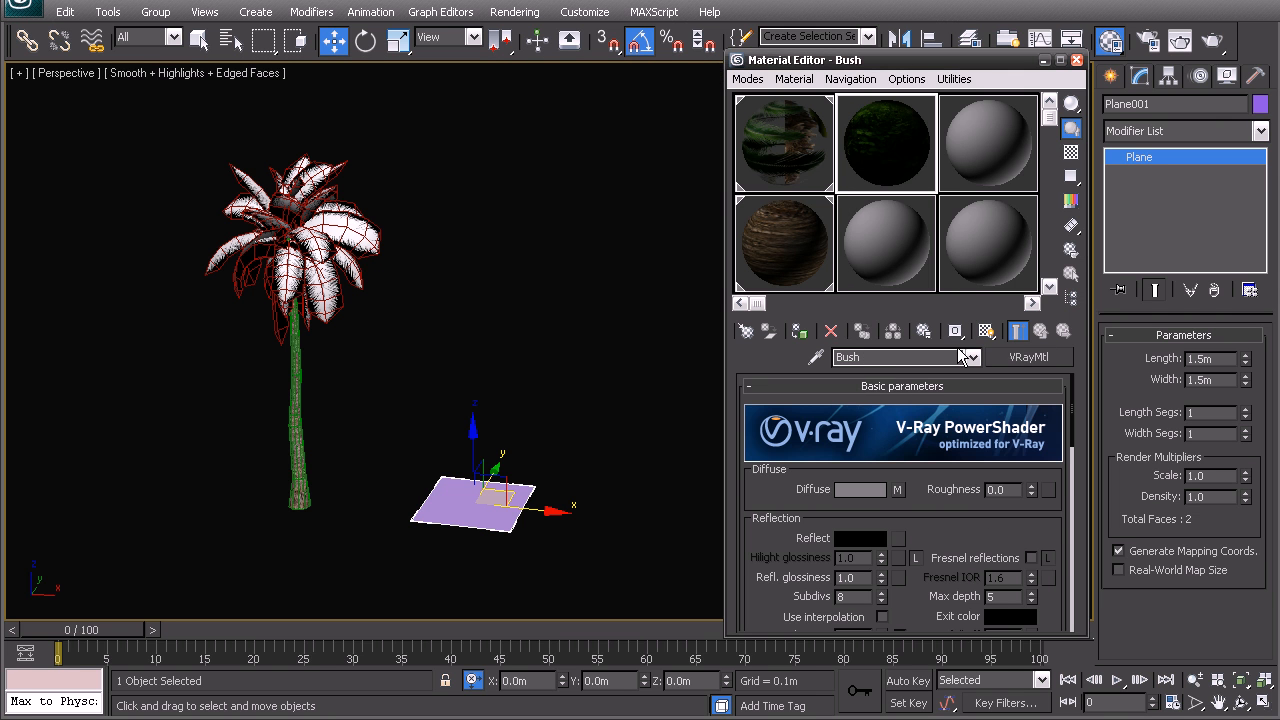
# Load the Bush_1000x1000_op image from the Planting folder as the Bush material's opacity map
pyautogui.scroll(-15, 928, 509)
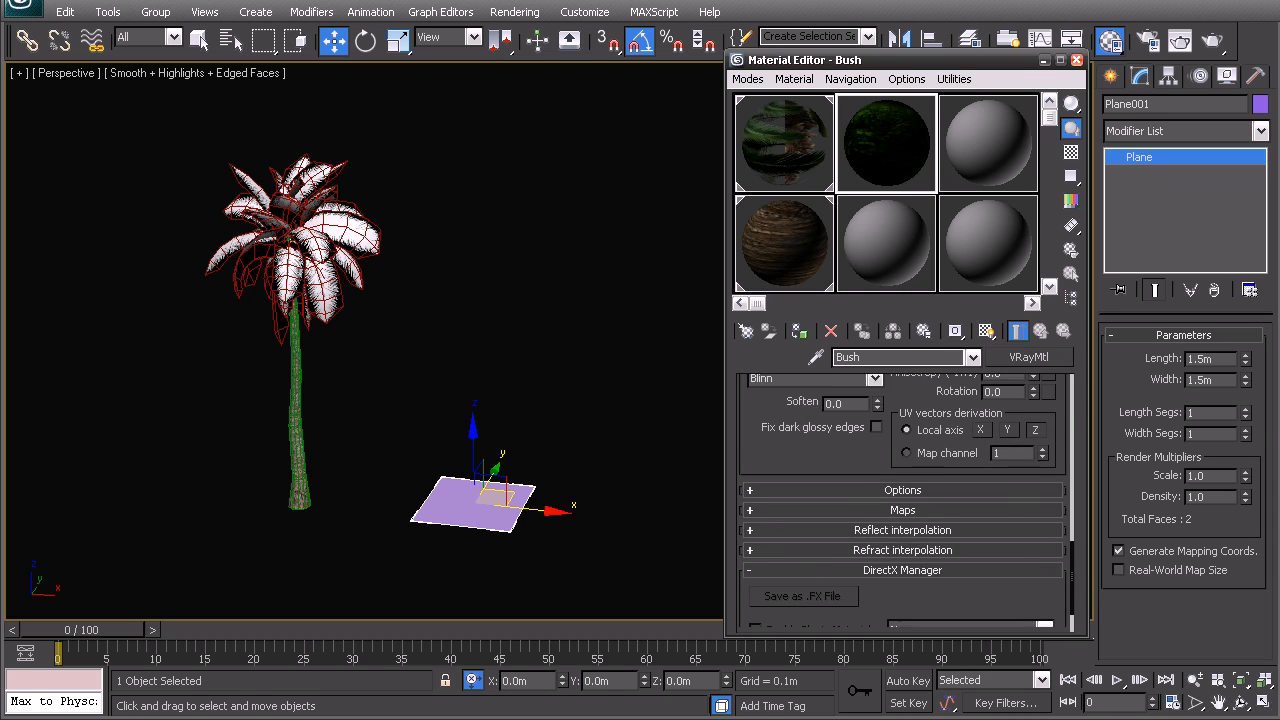
pyautogui.click(903, 505)
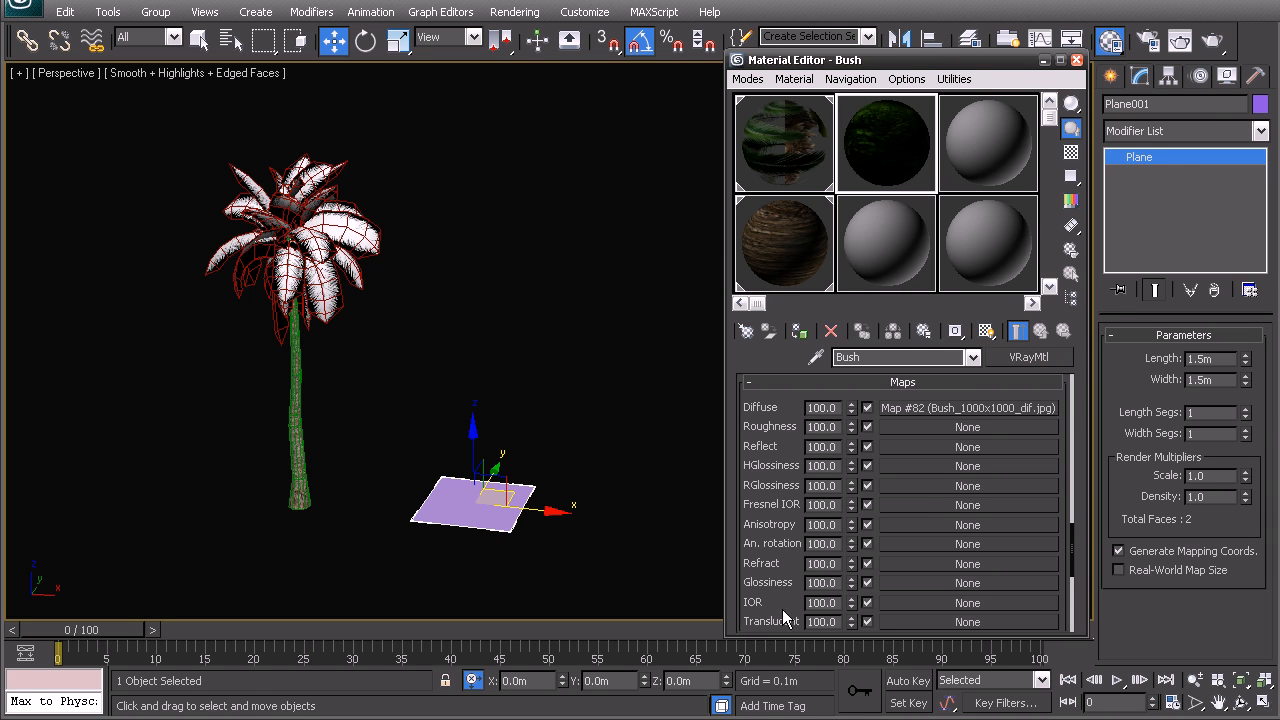
pyautogui.scroll(-5, 1066, 550)
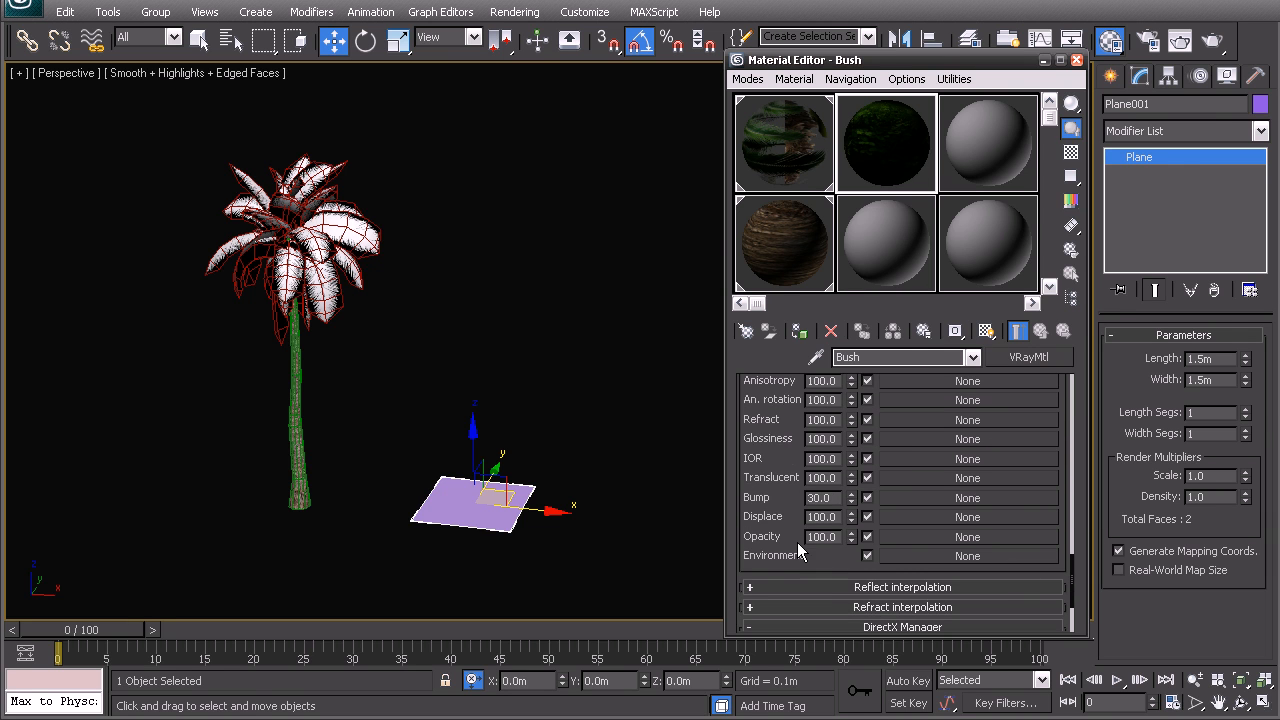
pyautogui.click(920, 540)
pyautogui.doubleClick(468, 241)
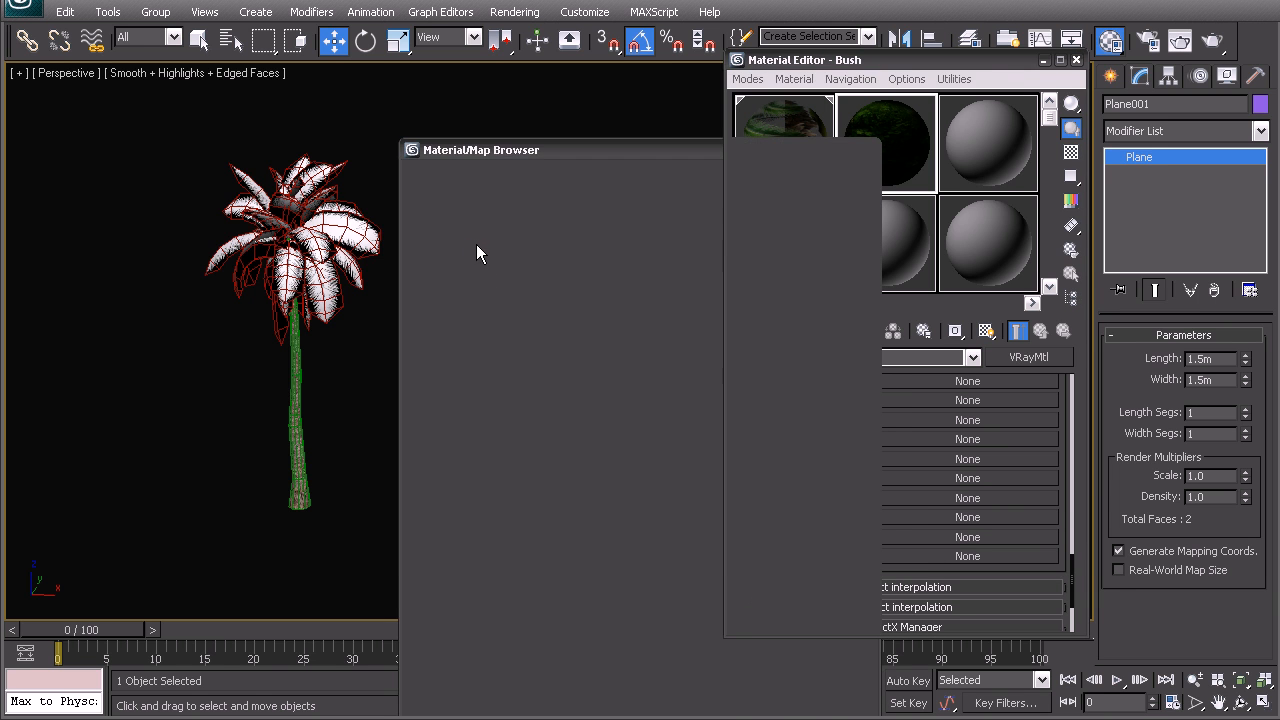
pyautogui.doubleClick(250, 180)
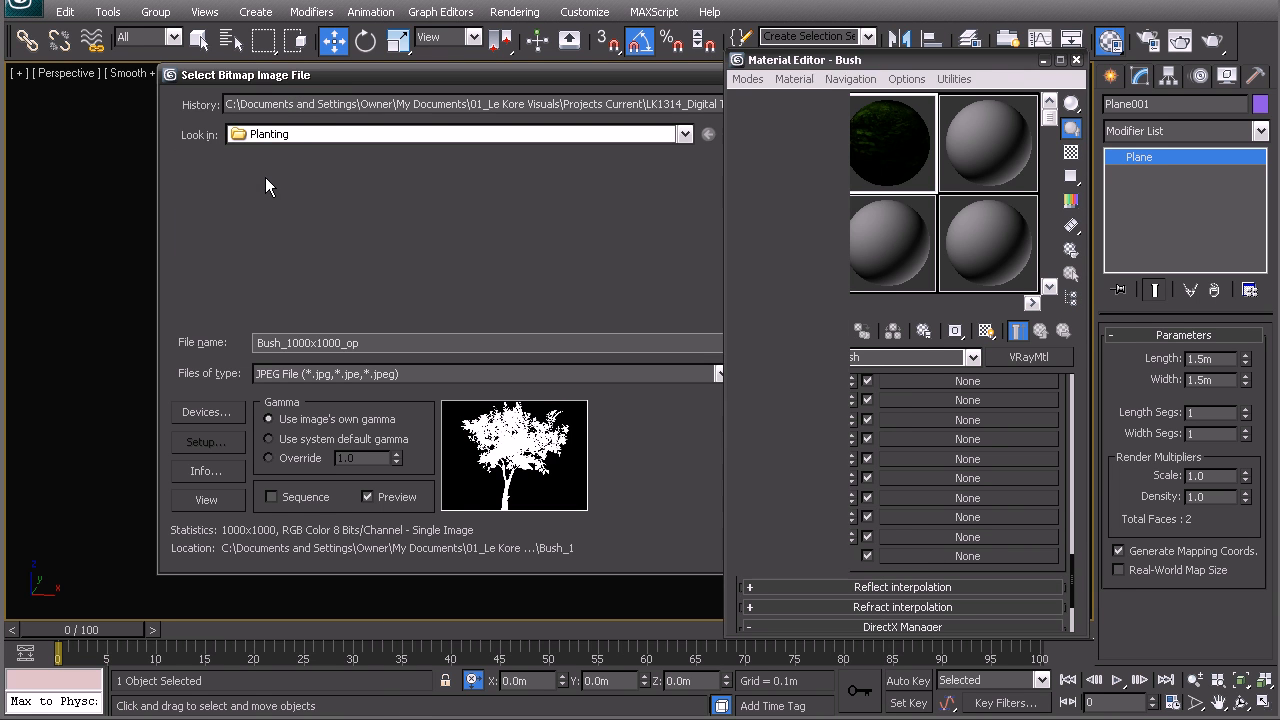
# Assign the Bush material to the selected plane and display its opacity map in the viewport
pyautogui.click(799, 331)
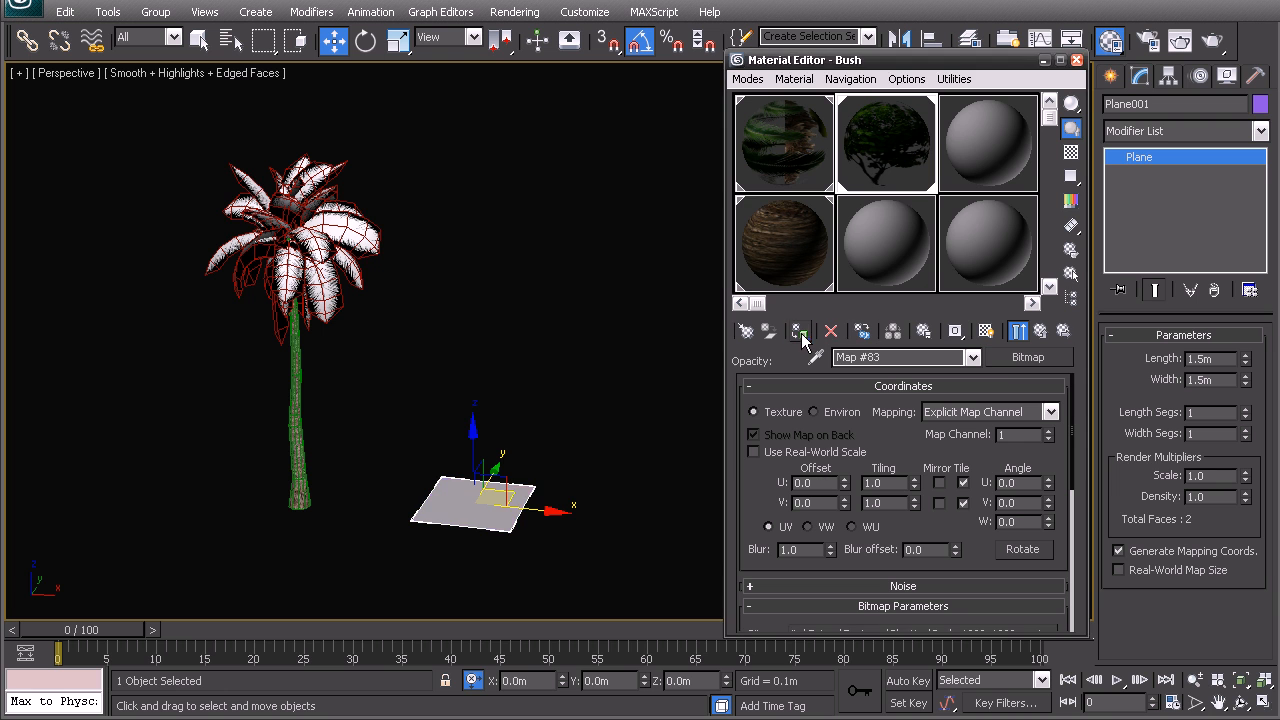
pyautogui.moveTo(712, 449); pyautogui.dragTo(688, 411, button='middle')
pyautogui.click(986, 331)
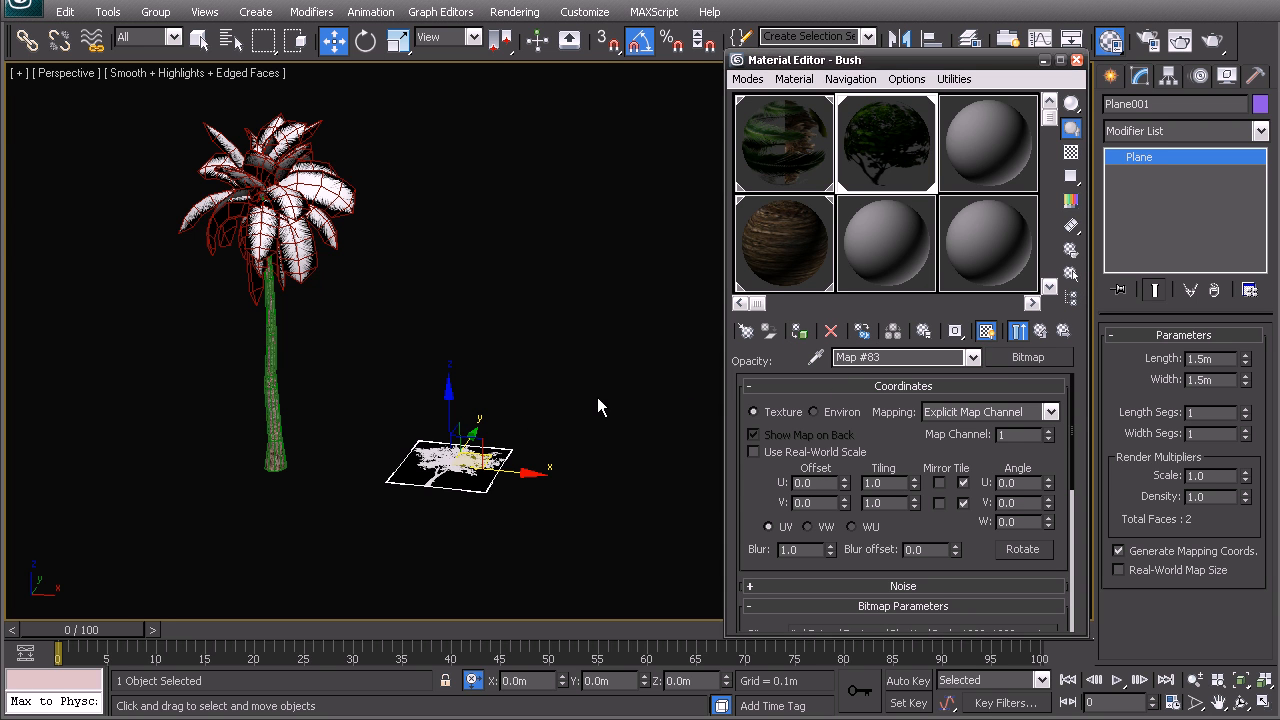
pyautogui.scroll(3, 388, 422)
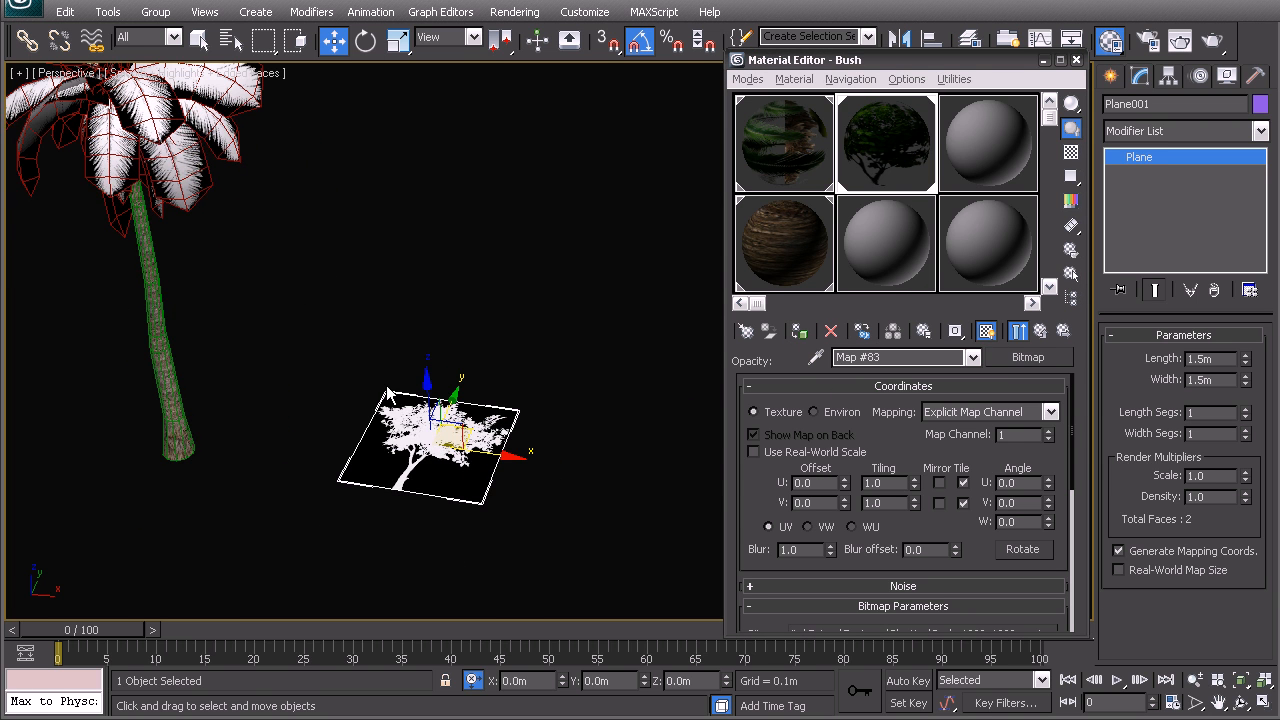
# Stand the bush plane upright and clone it as two instances rotated by -60 degrees about its vertical axis
pyautogui.moveTo(466, 521); pyautogui.dragTo(491, 506, button='middle')
pyautogui.moveTo(504, 420); pyautogui.dragTo(619, 439)
pyautogui.moveTo(619, 439); pyautogui.dragTo(510, 391, button='middle')
pyautogui.press('e')
pyautogui.moveTo(471, 346)
pyautogui.mouseDown()
pyautogui.moveTo(438, 462)
pyautogui.moveTo(493, 442)
pyautogui.moveTo(441, 452)
pyautogui.mouseUp()
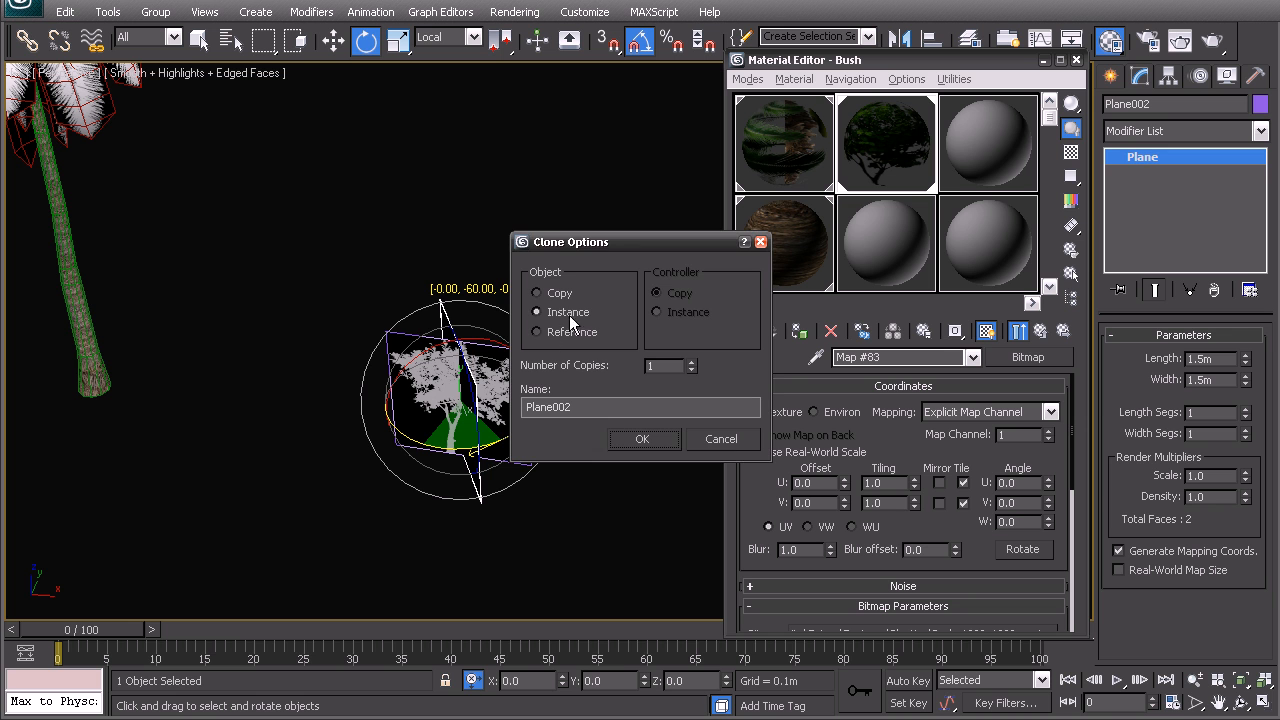
pyautogui.click(689, 363)
pyautogui.click(648, 441)
# Display the Bush material's diffuse map on the crossed planes in the viewport
pyautogui.click(524, 282)
pyautogui.moveTo(468, 374)
pyautogui.keyDown('alt'); pyautogui.mouseDown(button='middle')
pyautogui.moveTo(451, 397)
pyautogui.moveTo(591, 354)
pyautogui.moveTo(326, 363)
pyautogui.moveTo(546, 363)
pyautogui.moveTo(482, 368)
pyautogui.mouseUp(button='middle'); pyautogui.keyUp('alt')
pyautogui.click(486, 413)
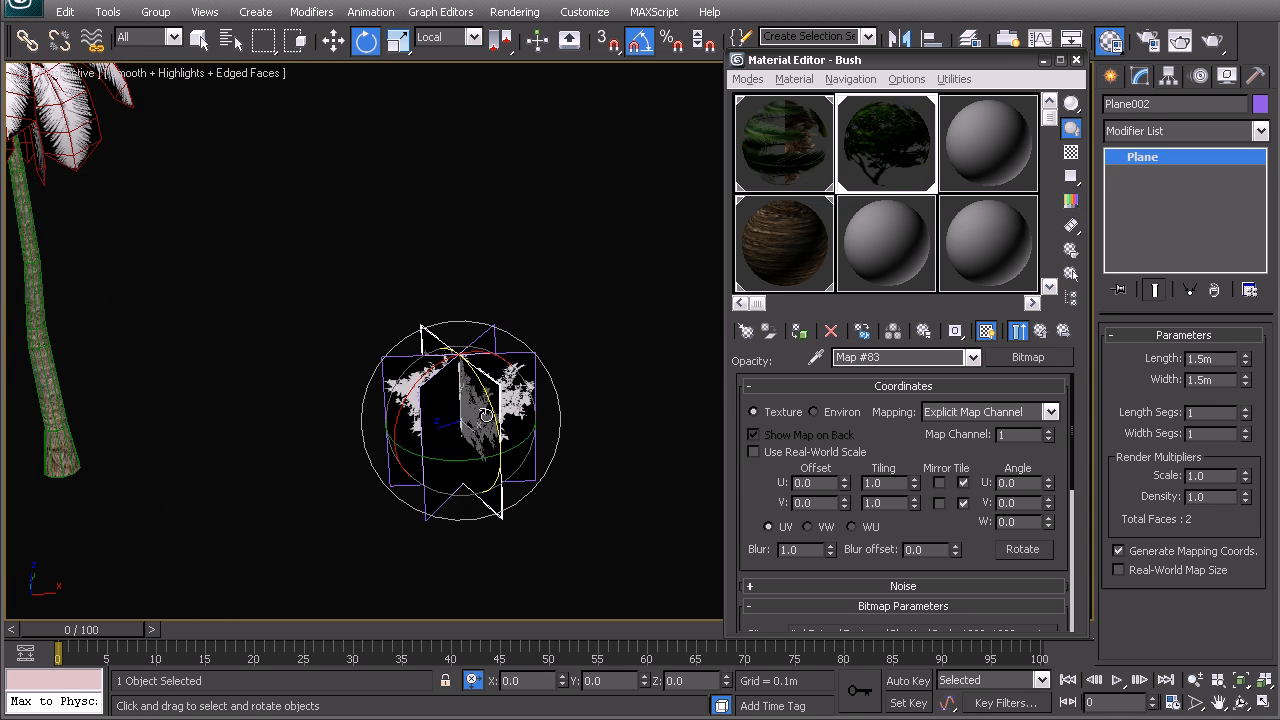
pyautogui.click(879, 167)
pyautogui.click(1060, 333)
pyautogui.click(990, 333)
pyautogui.click(620, 340)
pyautogui.moveTo(350, 366); pyautogui.dragTo(418, 434, button='middle')
pyautogui.scroll(-3, 414, 341)
pyautogui.moveTo(505, 436); pyautogui.dragTo(467, 376, button='middle')
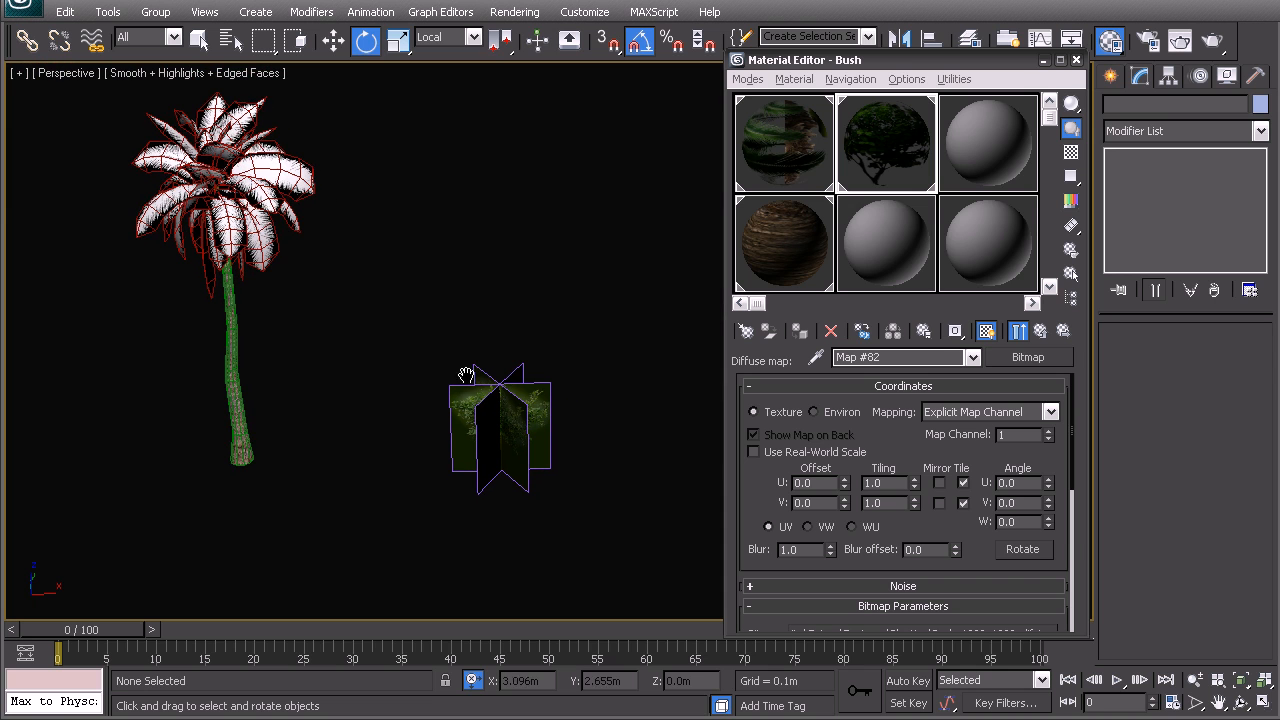
# Group the three crossed bush planes under a custom group name and deselect the group
pyautogui.moveTo(437, 301); pyautogui.dragTo(577, 518)
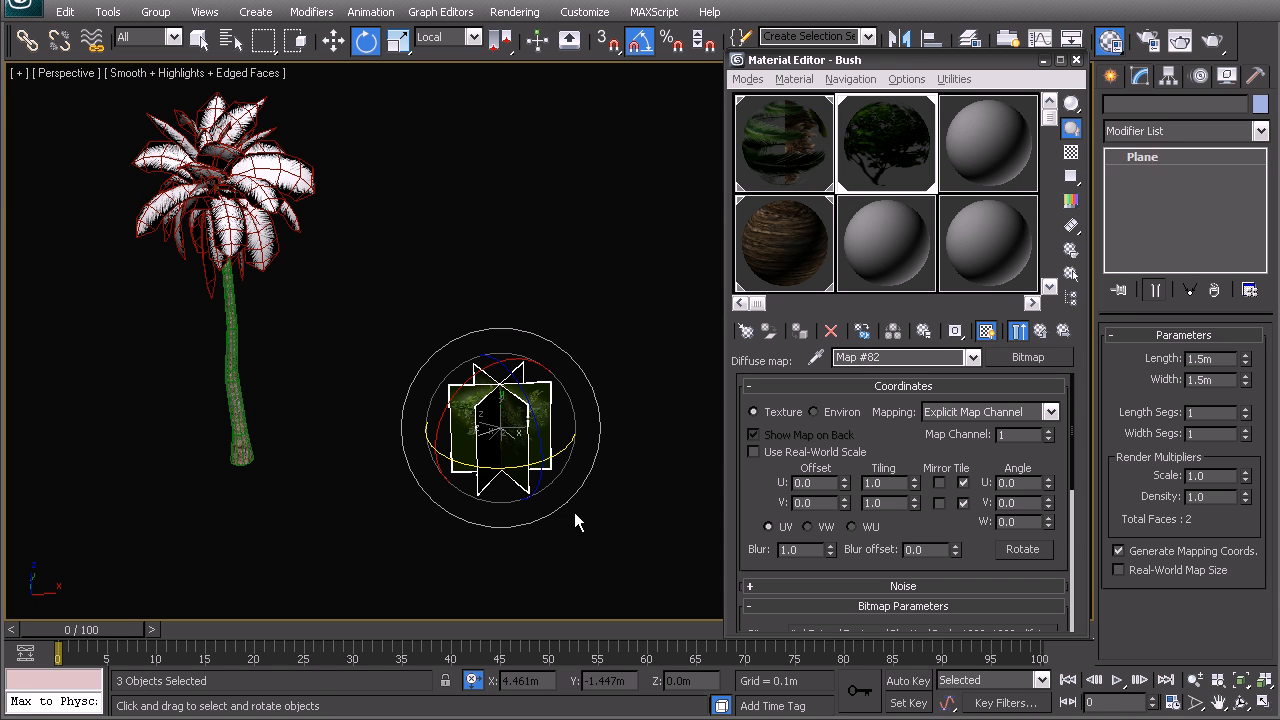
pyautogui.click(155, 11)
pyautogui.click(165, 33)
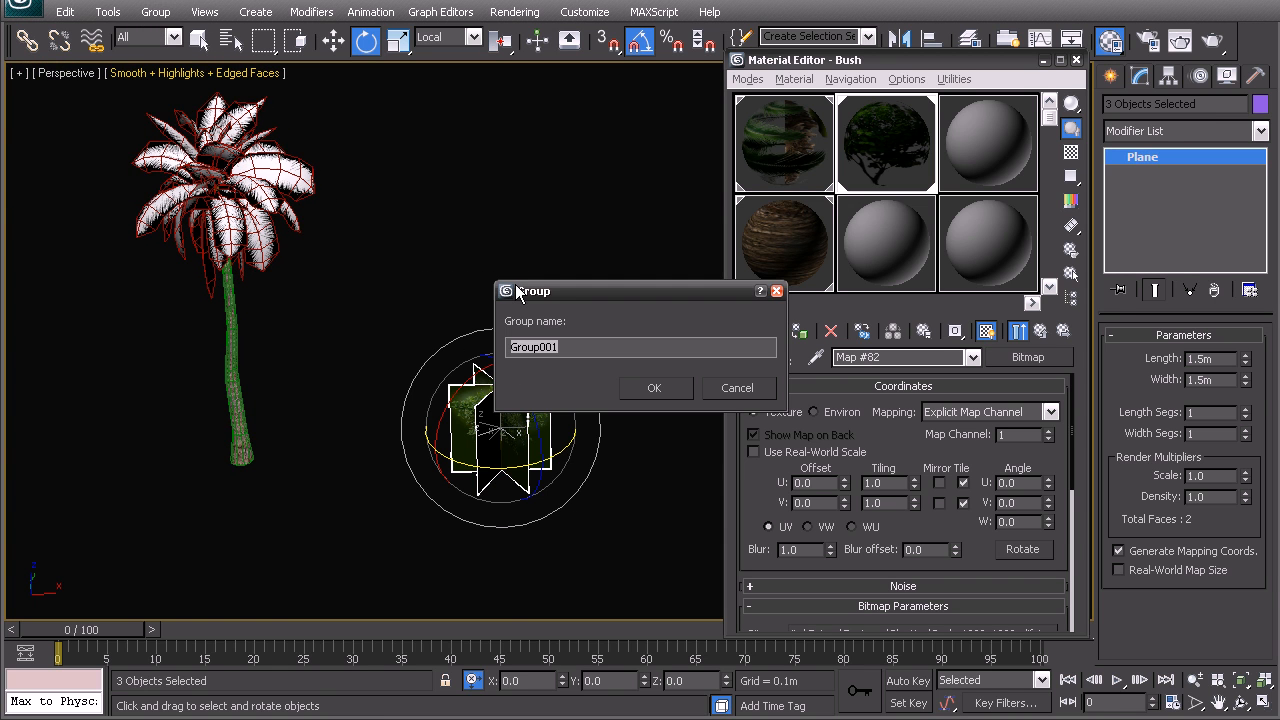
pyautogui.write('Bu')
pyautogui.click(643, 393)
pyautogui.click(497, 363)
# Convert the palm's trunk to an Editable Poly
pyautogui.moveTo(349, 388); pyautogui.dragTo(480, 459, button='middle')
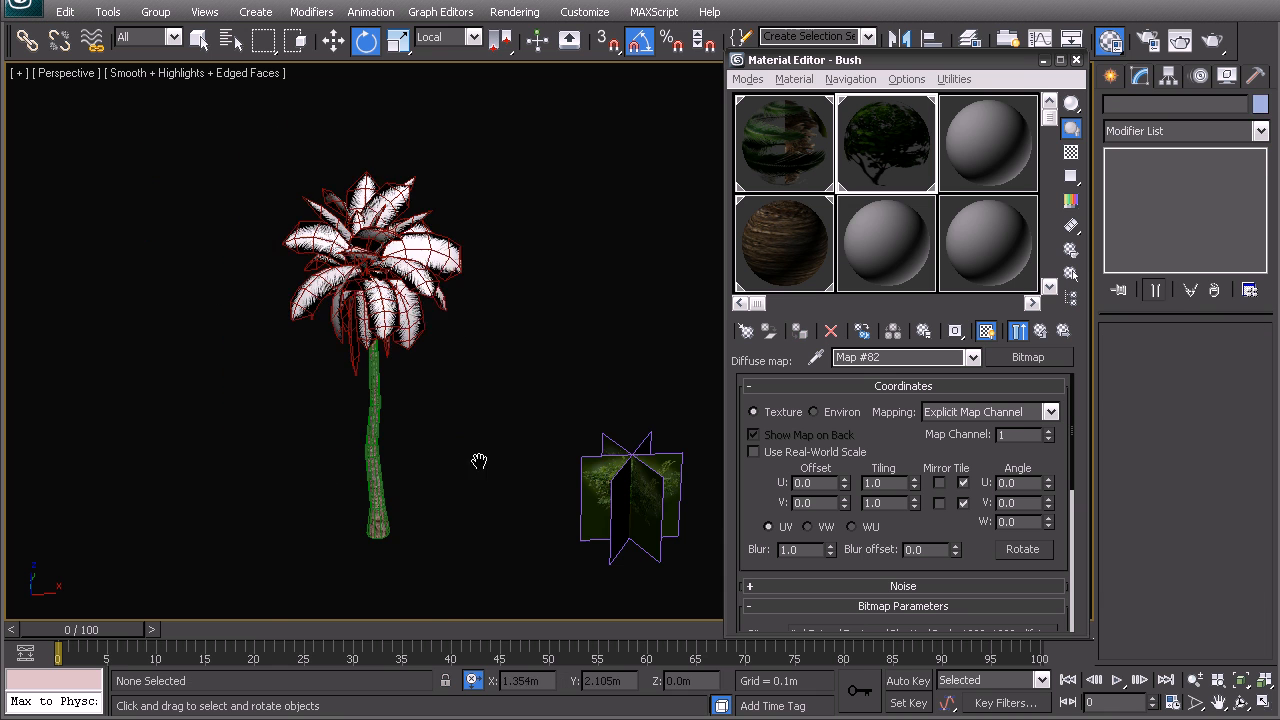
pyautogui.click(347, 275)
pyautogui.click(611, 259)
pyautogui.moveTo(445, 364); pyautogui.dragTo(386, 358, button='middle')
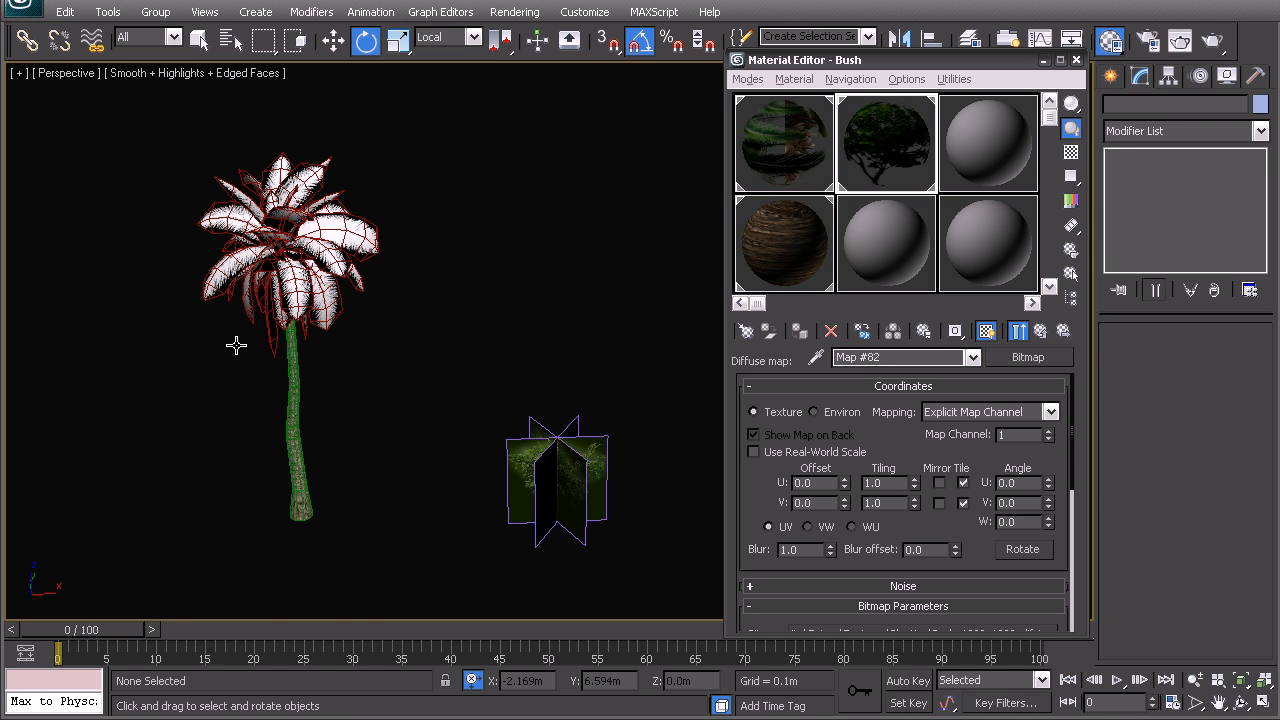
pyautogui.click(293, 425)
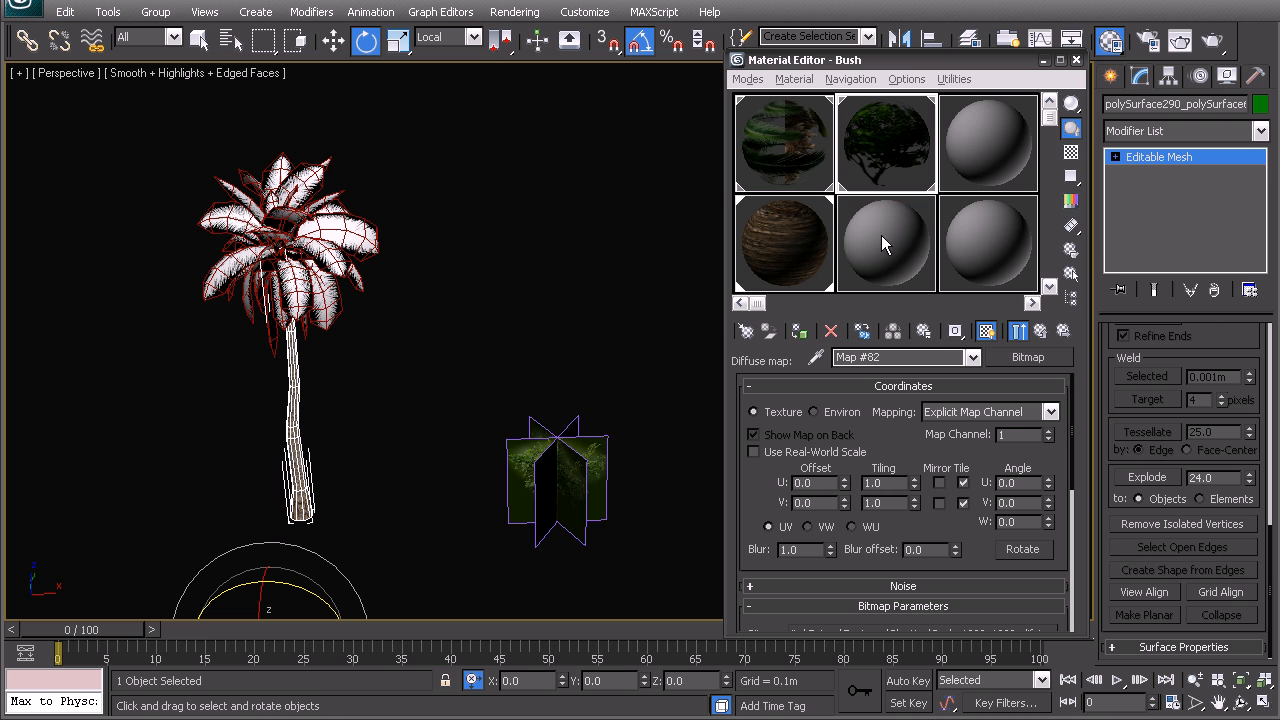
pyautogui.rightClick(270, 330)
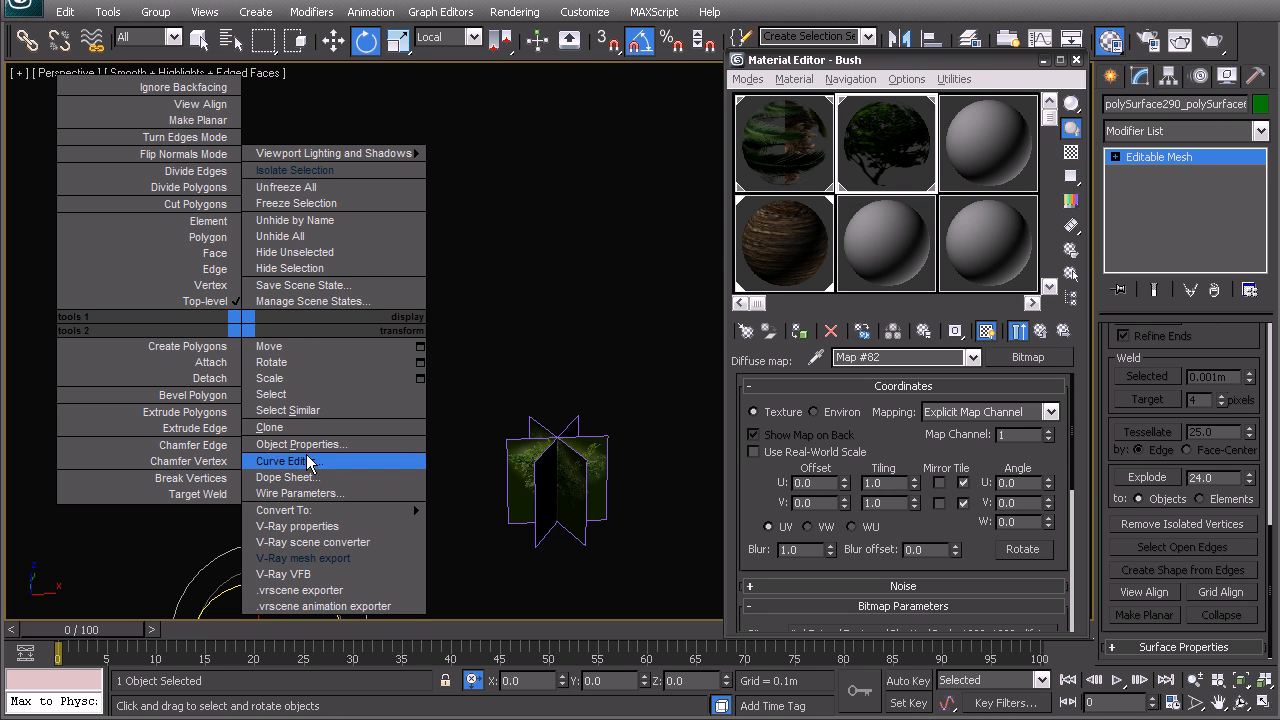
pyautogui.moveTo(364, 517)
pyautogui.click(454, 527)
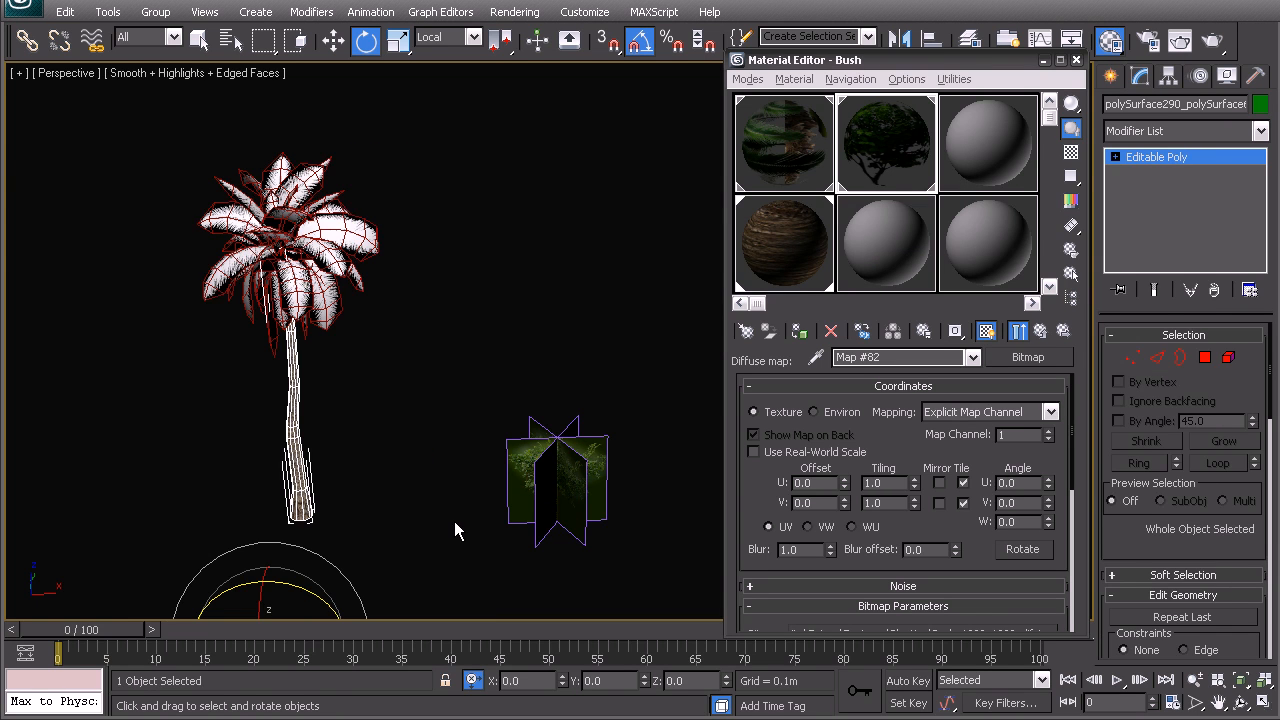
# Attach the palm leaves to the trunk, matching material IDs to material and condensing materials and IDs
pyautogui.rightClick(330, 338)
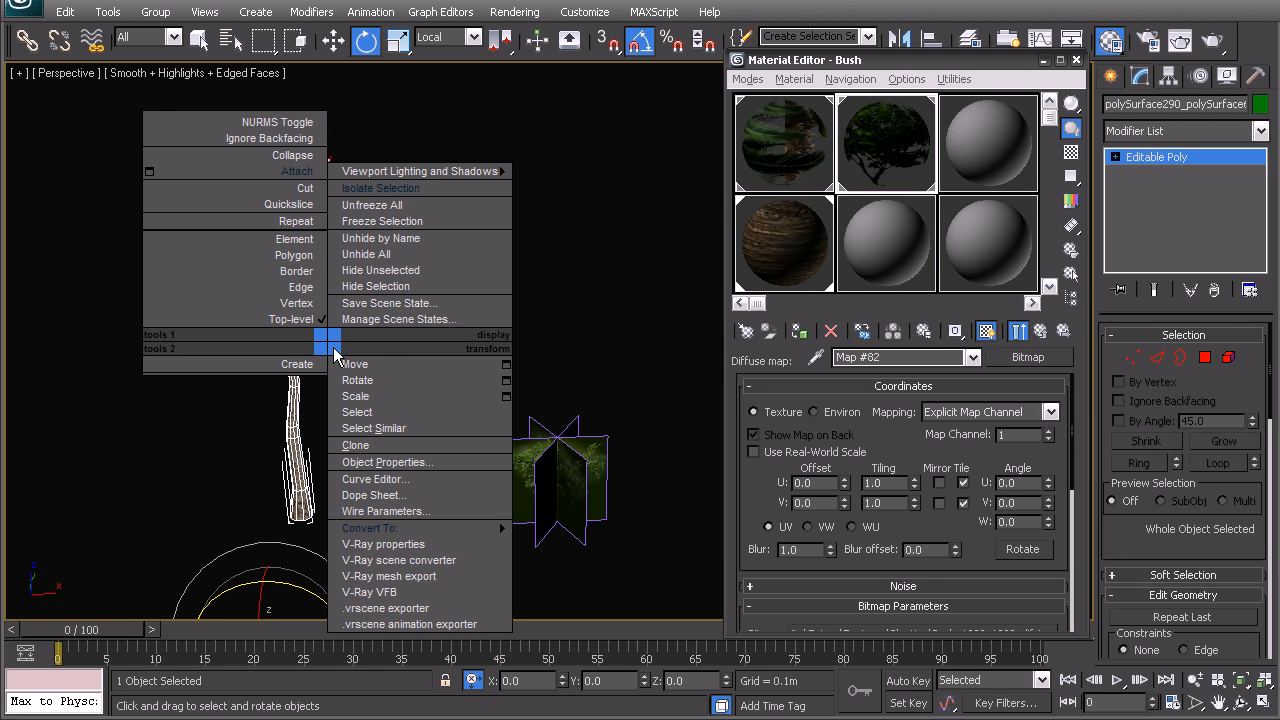
pyautogui.click(296, 168)
pyautogui.click(556, 470)
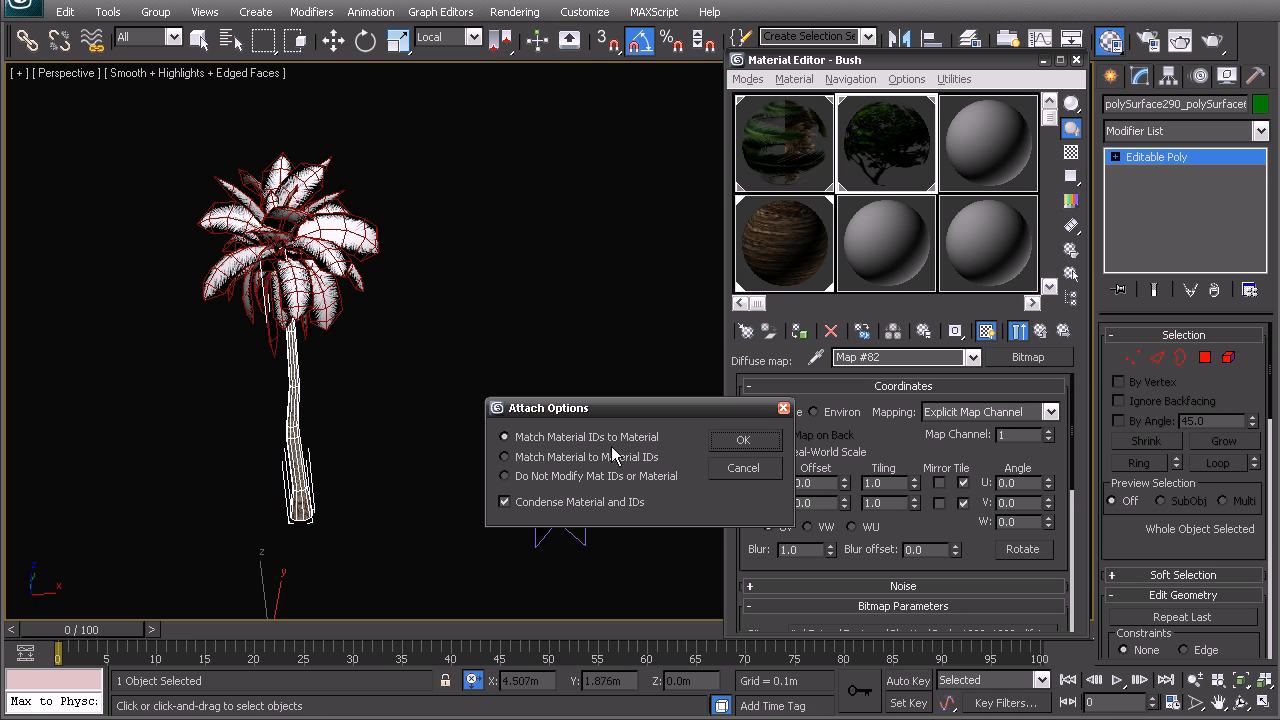
pyautogui.click(741, 441)
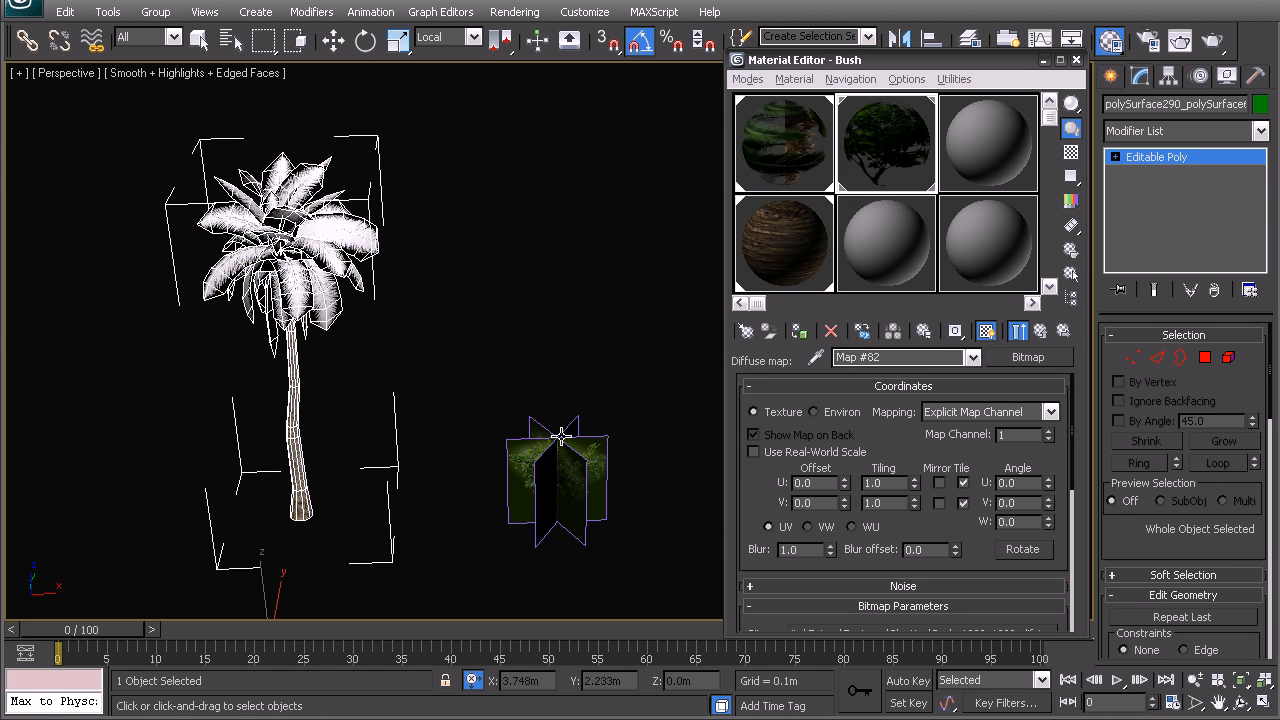
# Pick the palm's combined Multi/Sub-Object material into an empty sample slot and clear the Bush sample slot
pyautogui.click(816, 357)
pyautogui.click(280, 247)
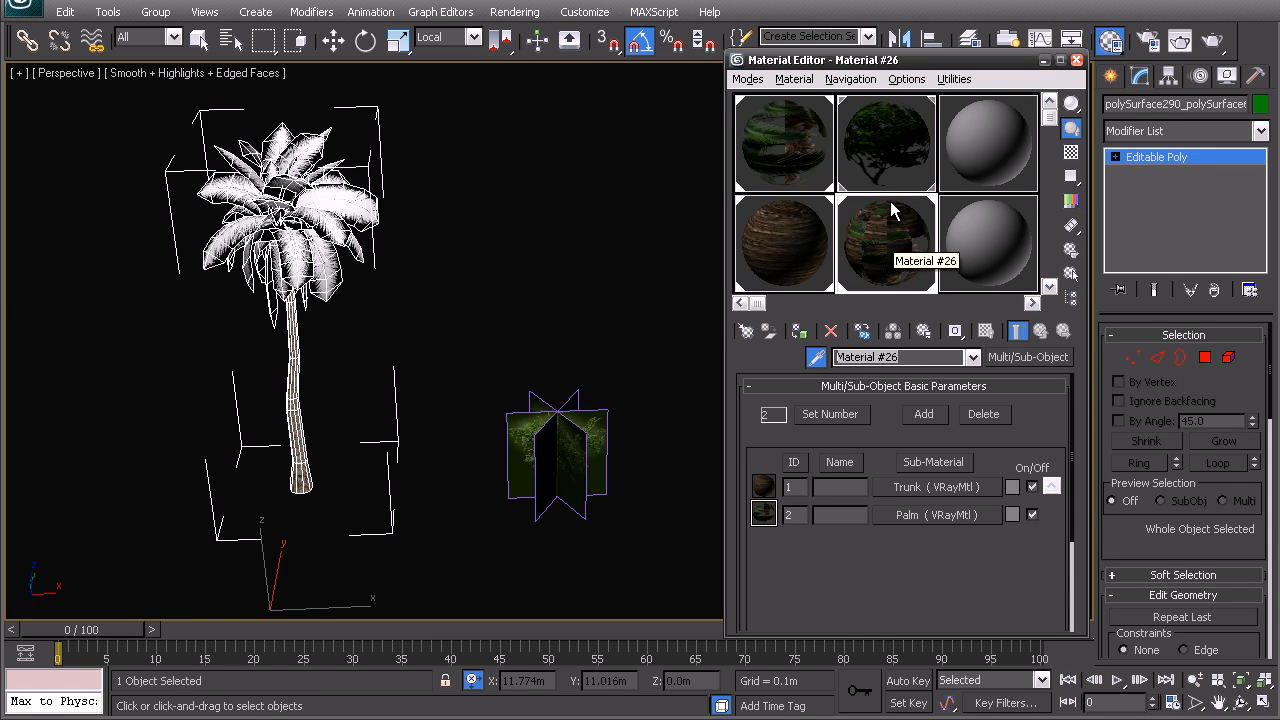
pyautogui.click(888, 152)
pyautogui.moveTo(886, 150); pyautogui.dragTo(814, 145)
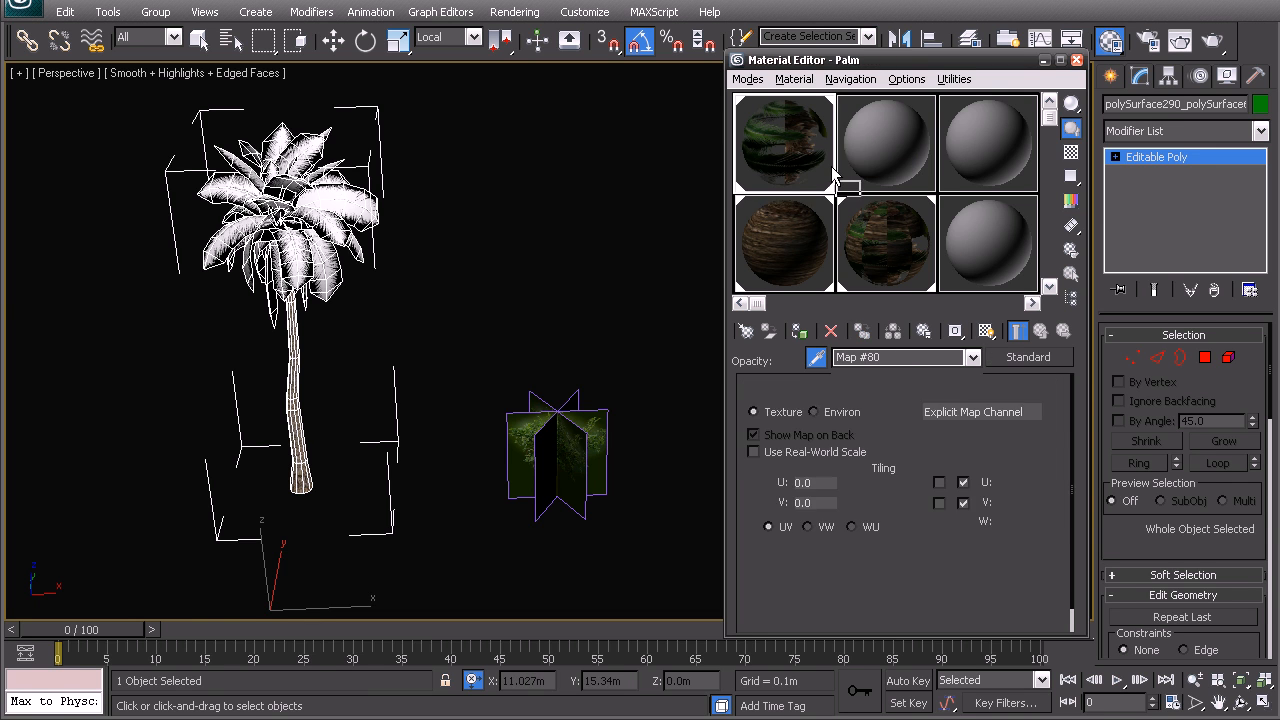
# Rename the palm's Multi/Sub-Object material as Palm Tree and clear the separate Palm sample slot
pyautogui.click(884, 242)
pyautogui.moveTo(938, 358); pyautogui.dragTo(881, 353)
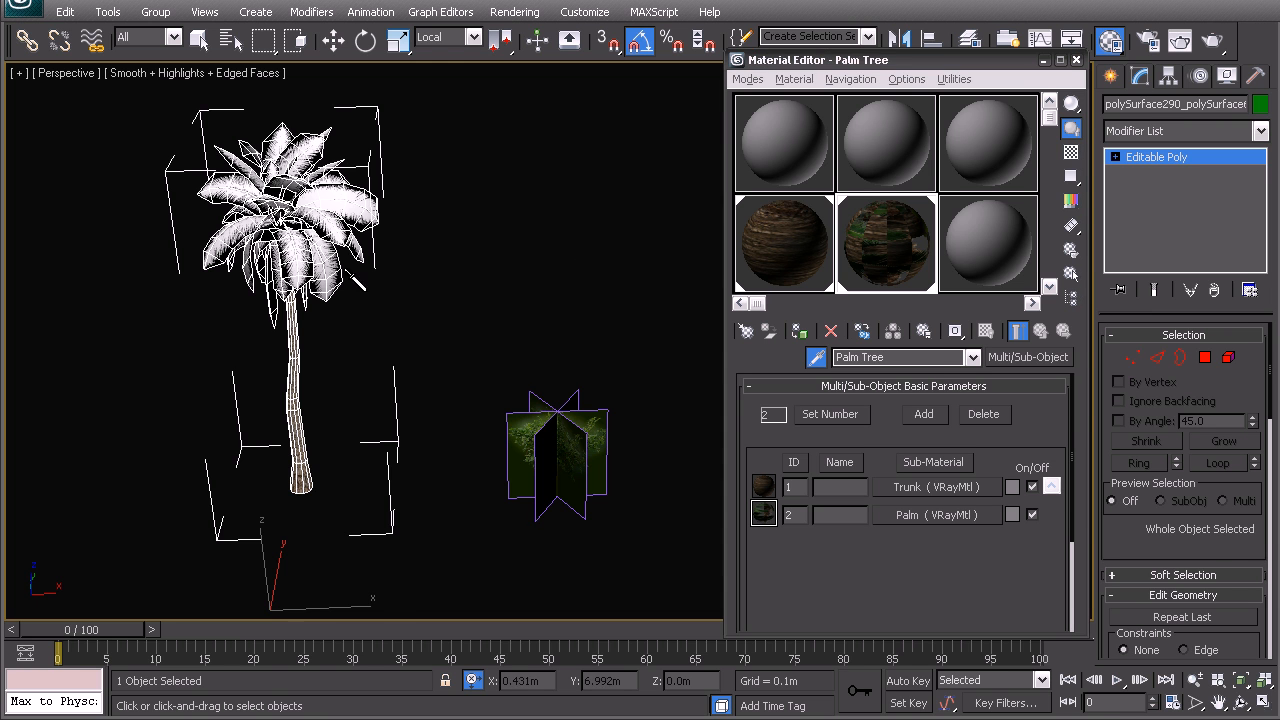
pyautogui.moveTo(428, 222); pyautogui.dragTo(459, 218, button='middle')
# Export the palm as a V-Ray mesh to the Desktop, with each selected object in a separate file
pyautogui.press('w')
pyautogui.rightClick(440, 246)
pyautogui.click(375, 220)
pyautogui.click(509, 243)
pyautogui.click(306, 242)
pyautogui.keyDown('alt'); pyautogui.moveTo(348, 266); pyautogui.dragTo(362, 324, button='middle'); pyautogui.keyUp('alt')
pyautogui.rightClick(372, 266)
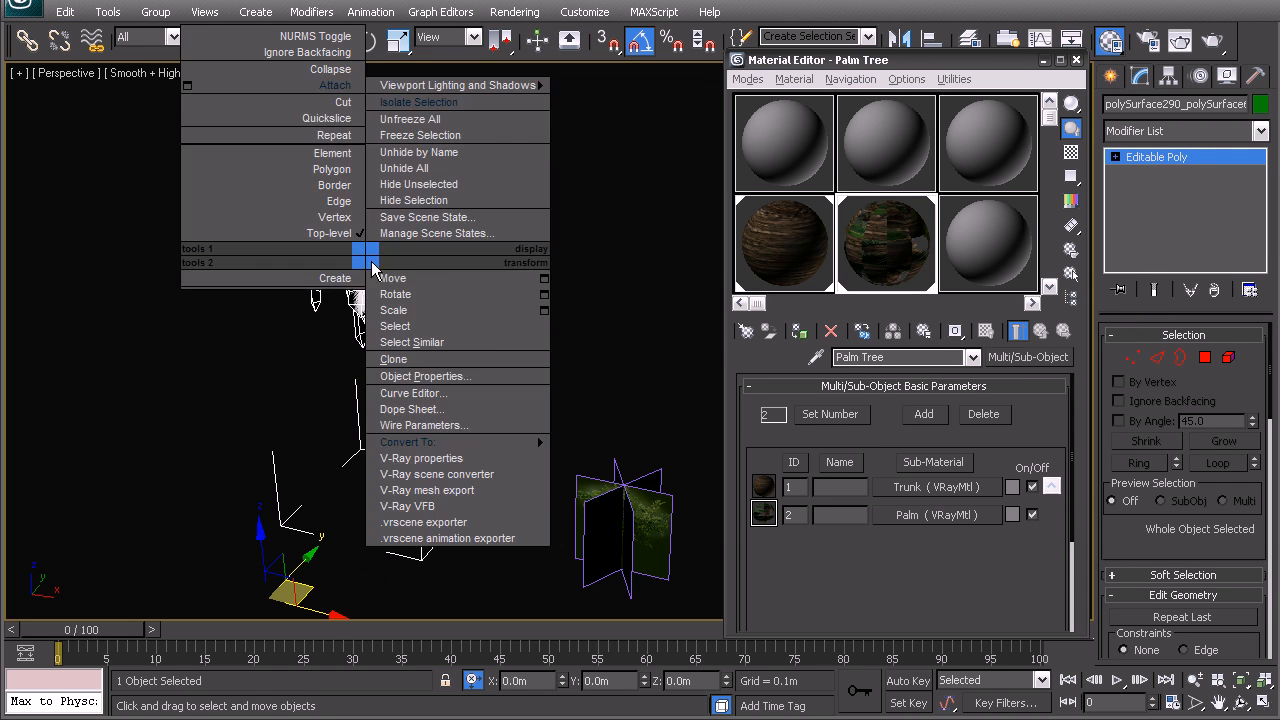
pyautogui.click(443, 494)
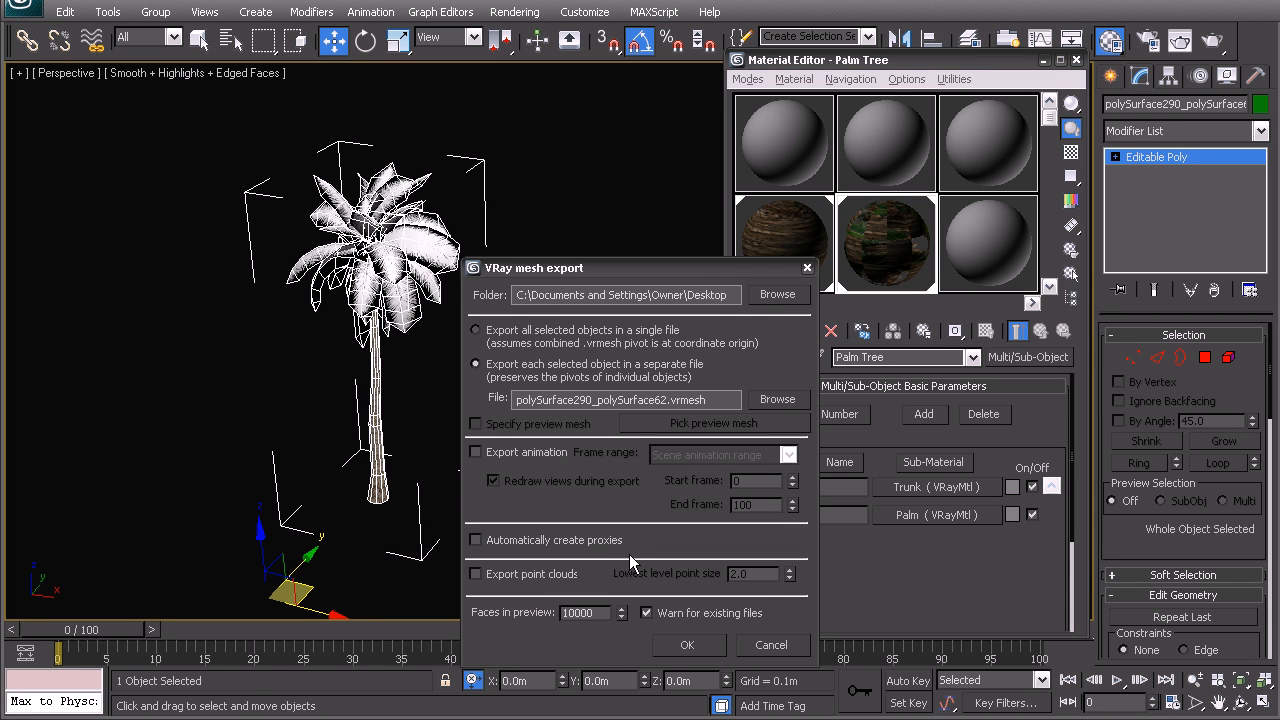
pyautogui.click(688, 646)
# Deselect the palm and bring up the V-Ray geometry object types for creation
pyautogui.moveTo(560, 427); pyautogui.dragTo(437, 420, button='middle')
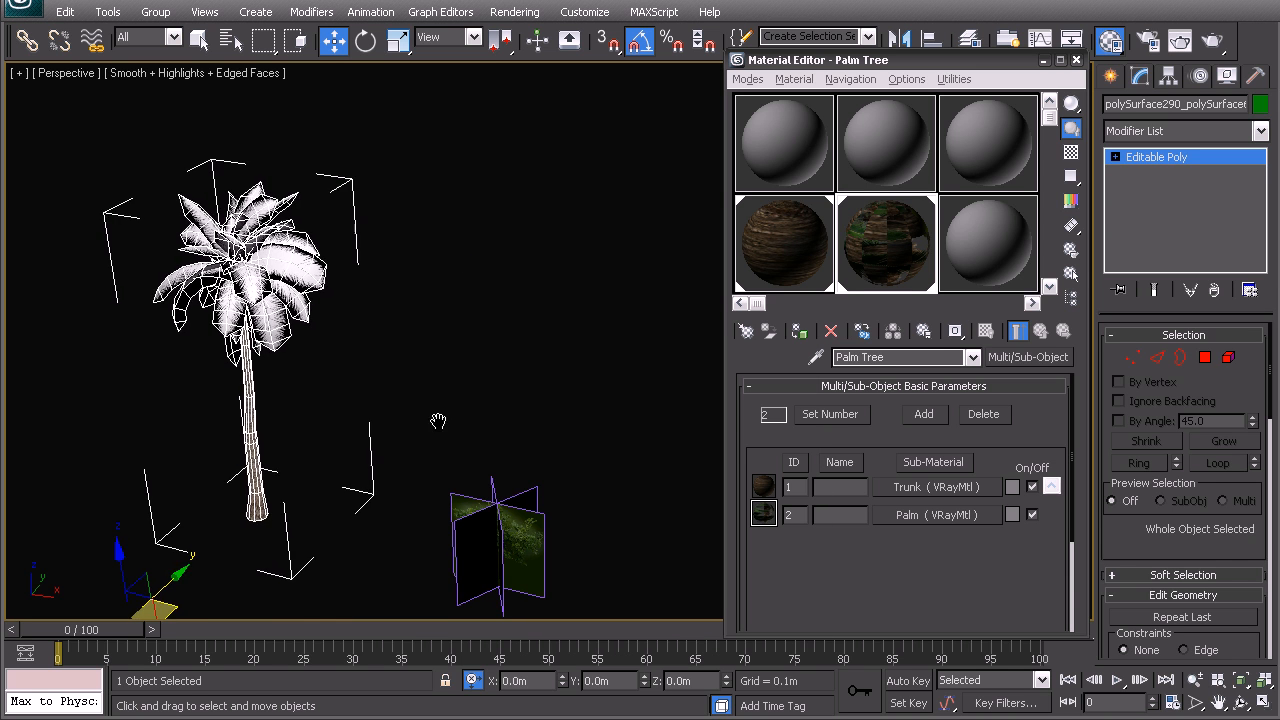
pyautogui.click(412, 422)
pyautogui.moveTo(619, 346); pyautogui.dragTo(611, 329, button='middle')
pyautogui.click(1112, 76)
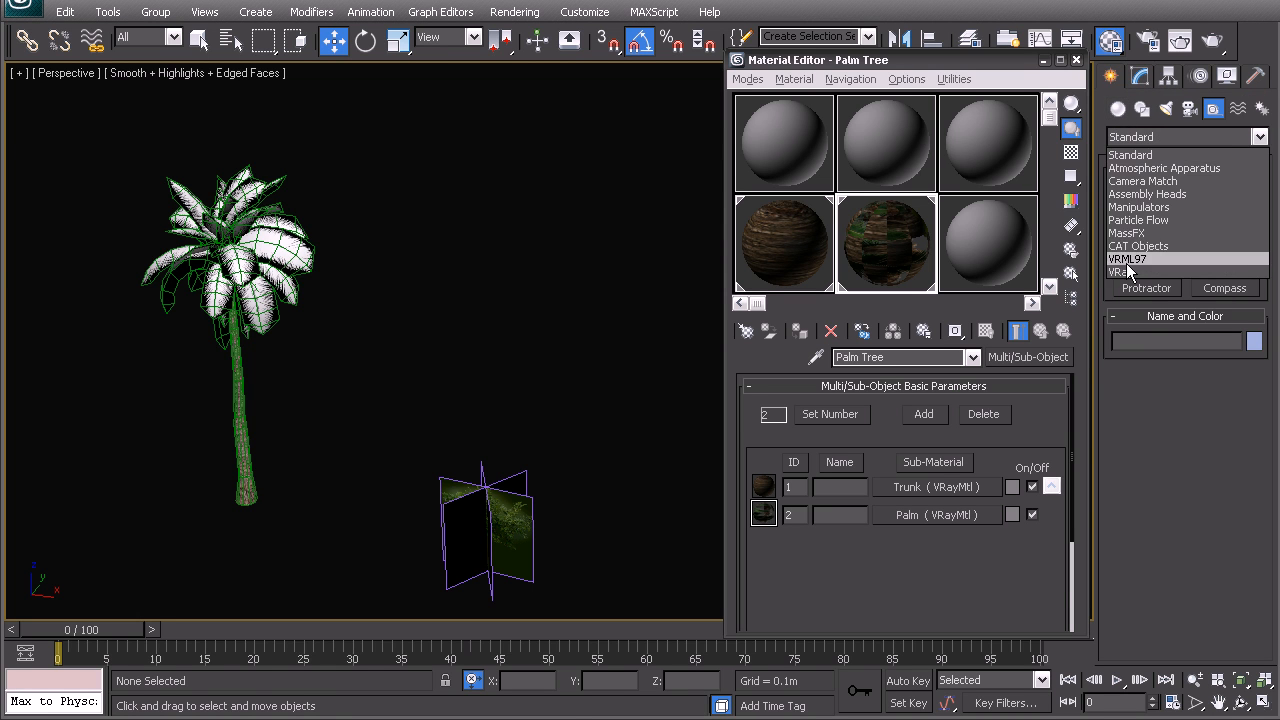
pyautogui.click(1124, 272)
pyautogui.click(1142, 144)
pyautogui.click(1119, 111)
pyautogui.click(1119, 111)
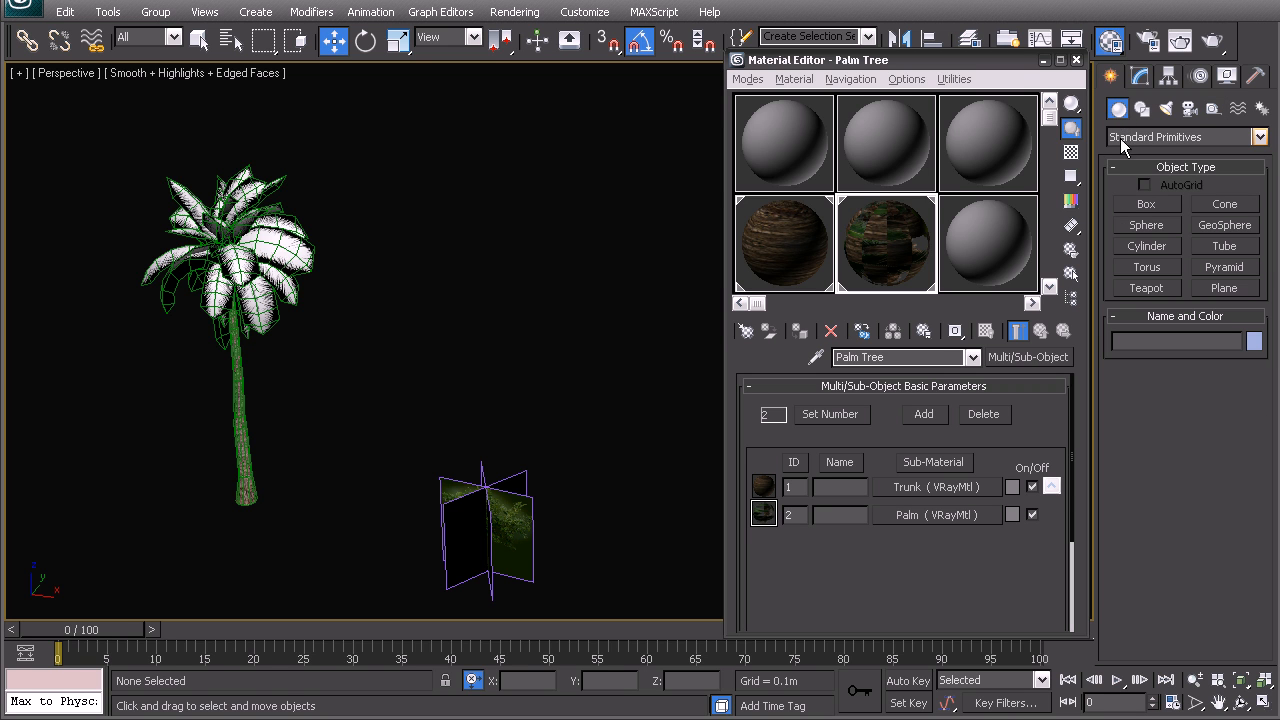
pyautogui.click(1126, 142)
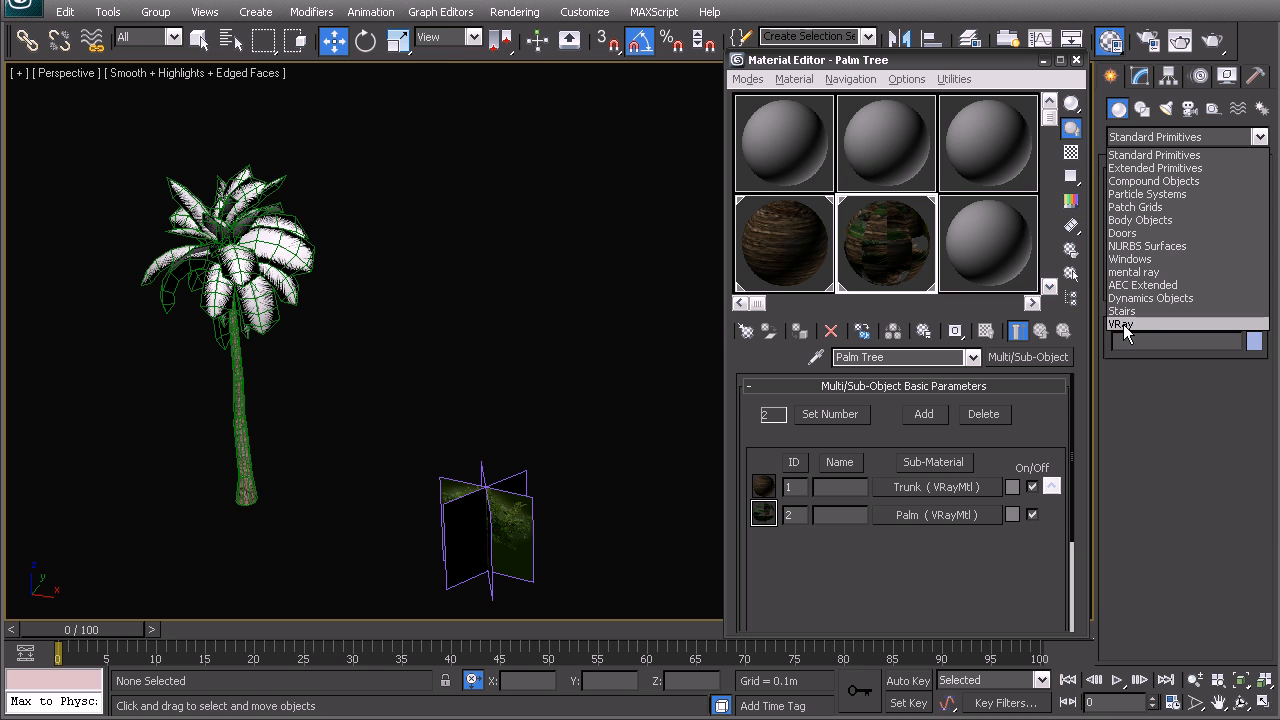
pyautogui.click(1123, 324)
# Place a VRayProxy beside the original palm, loading Palm.vrmesh from the Desktop as its mesh file
pyautogui.click(1147, 204)
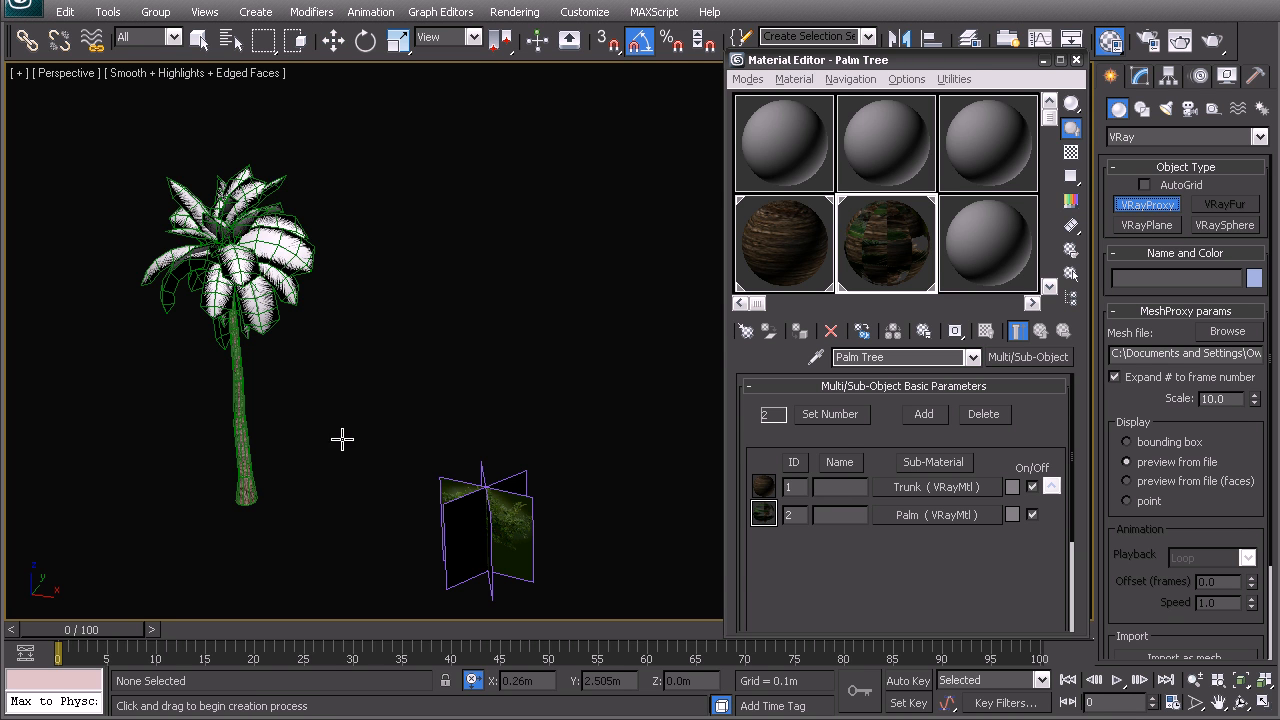
pyautogui.click(390, 432)
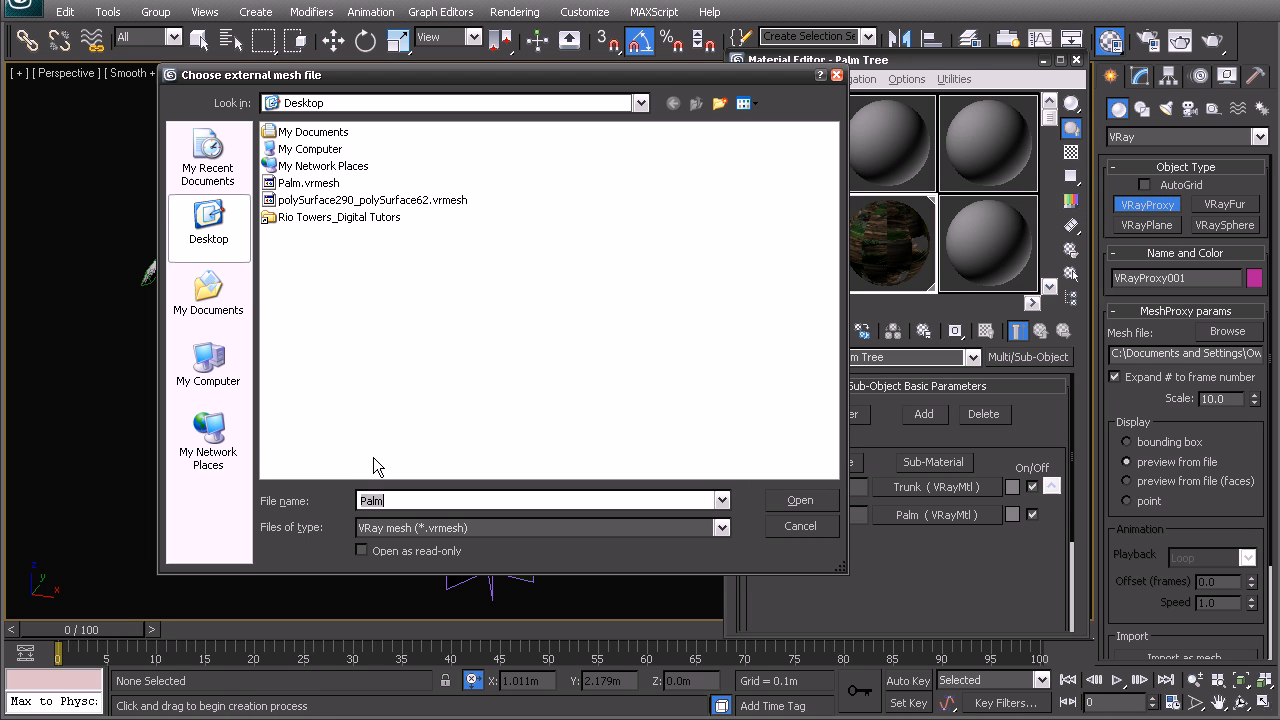
pyautogui.doubleClick(298, 190)
pyautogui.moveTo(446, 276); pyautogui.dragTo(340, 316, button='middle')
pyautogui.moveTo(314, 266); pyautogui.dragTo(418, 306, button='middle')
pyautogui.keyDown('alt'); pyautogui.moveTo(418, 306); pyautogui.dragTo(420, 422, button='middle'); pyautogui.keyUp('alt')
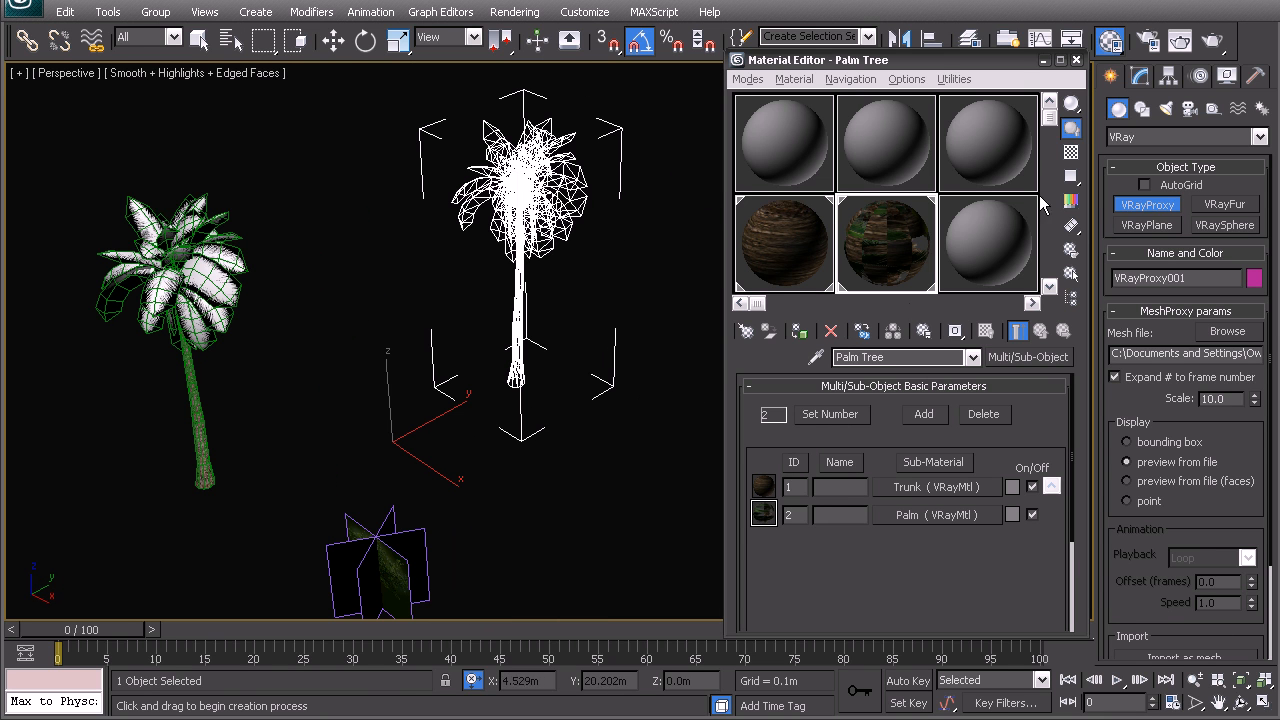
# Move only the palm proxy's pivot to the base of its trunk
pyautogui.click(1168, 77)
pyautogui.click(1182, 203)
pyautogui.press('w')
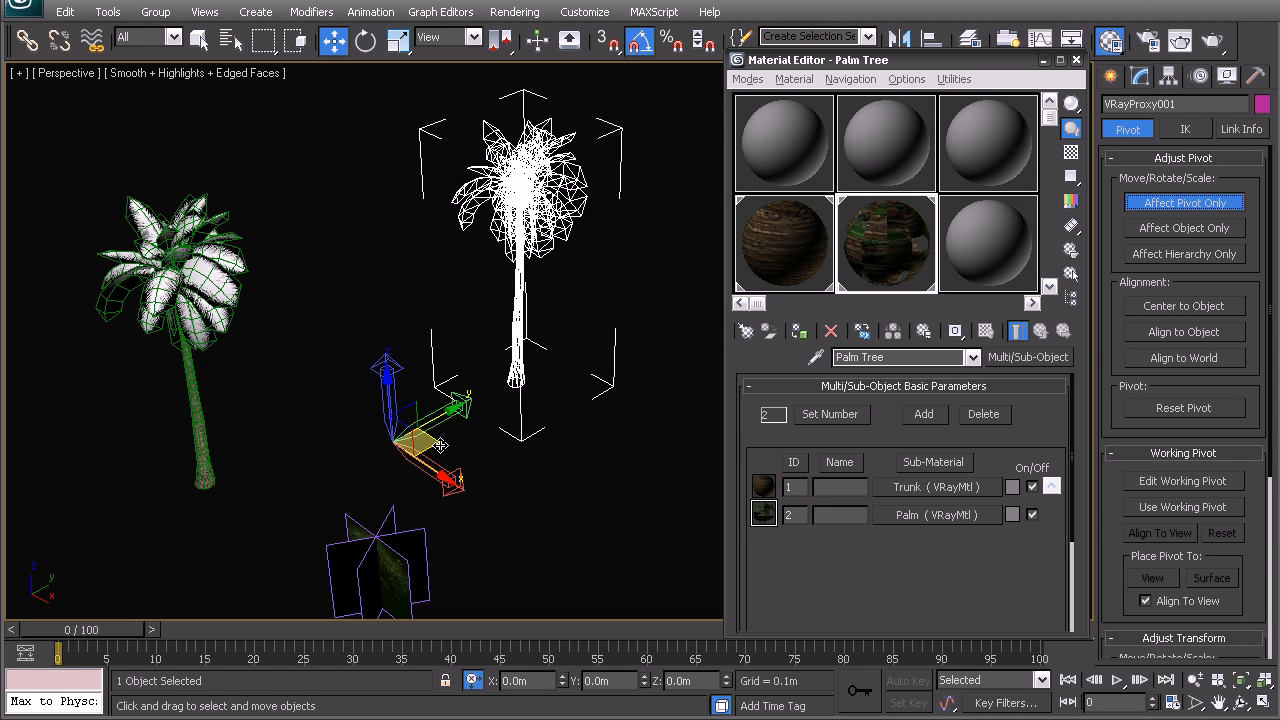
pyautogui.moveTo(441, 445); pyautogui.dragTo(518, 378)
pyautogui.rightClick(548, 376)
pyautogui.click(397, 366)
pyautogui.click(510, 194)
pyautogui.click(867, 254)
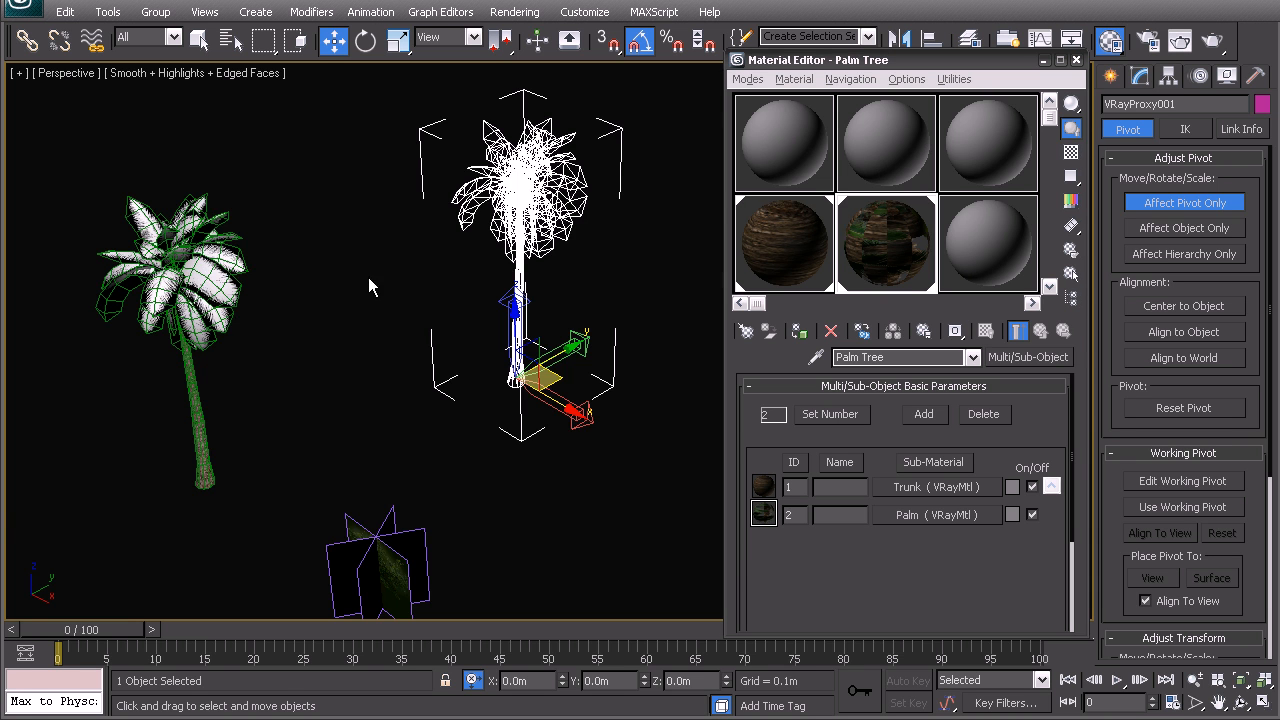
# Select the palm proxy and the crossed-plane bush together and put them on a new layer
pyautogui.moveTo(368, 277); pyautogui.dragTo(366, 311, button='middle')
pyautogui.click(464, 287)
pyautogui.click(497, 220)
pyautogui.moveTo(384, 591); pyautogui.dragTo(391, 480, button='middle')
pyautogui.keyDown('ctrl'); pyautogui.click(391, 480); pyautogui.keyUp('ctrl')
pyautogui.moveTo(1007, 56); pyautogui.dragTo(996, 131)
pyautogui.click(968, 40)
pyautogui.click(886, 203)
# Rename the new layer as 06_Planting
pyautogui.click(921, 260)
pyautogui.write('0_Planting')
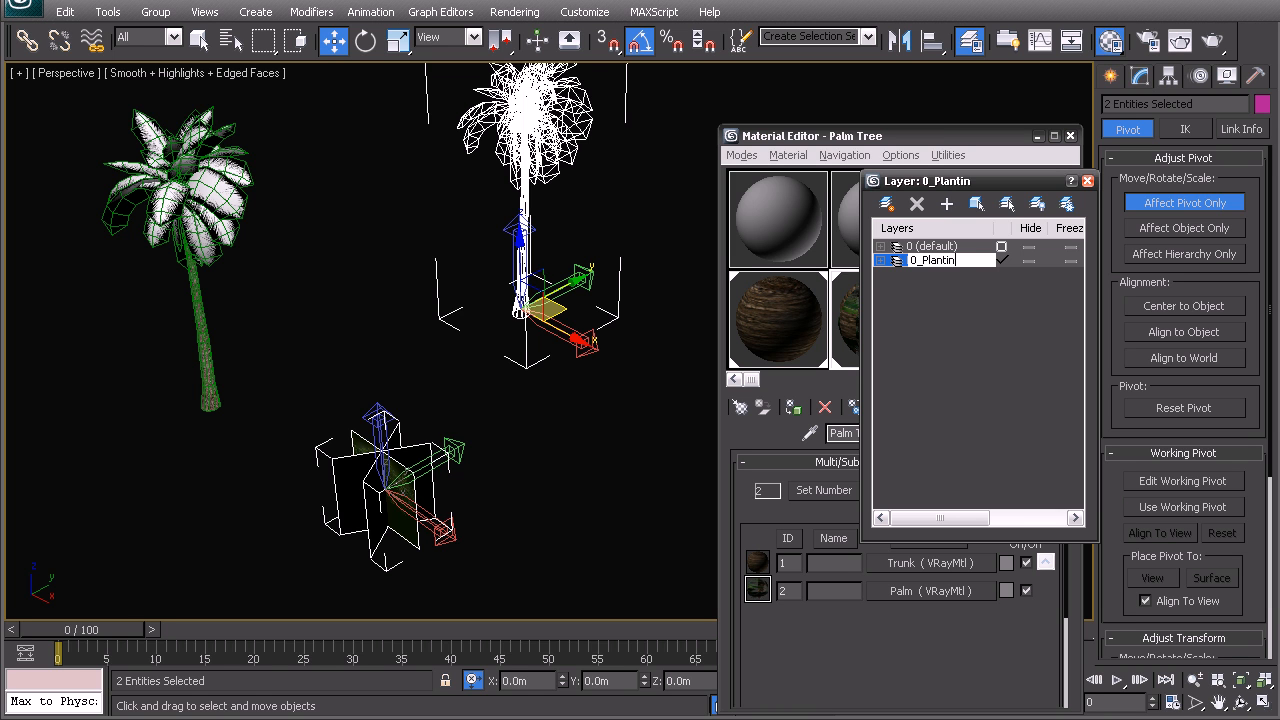
pyautogui.write('6')
pyautogui.press('Return')
pyautogui.click(944, 248)
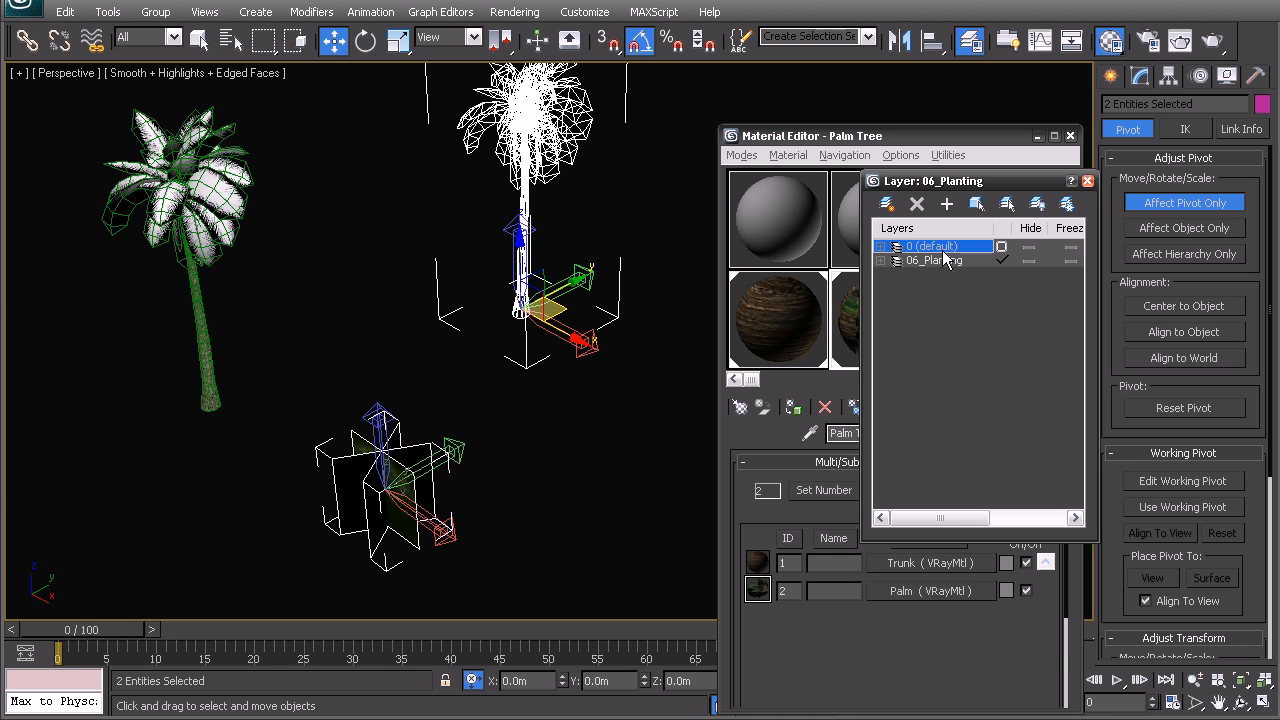
pyautogui.click(942, 260)
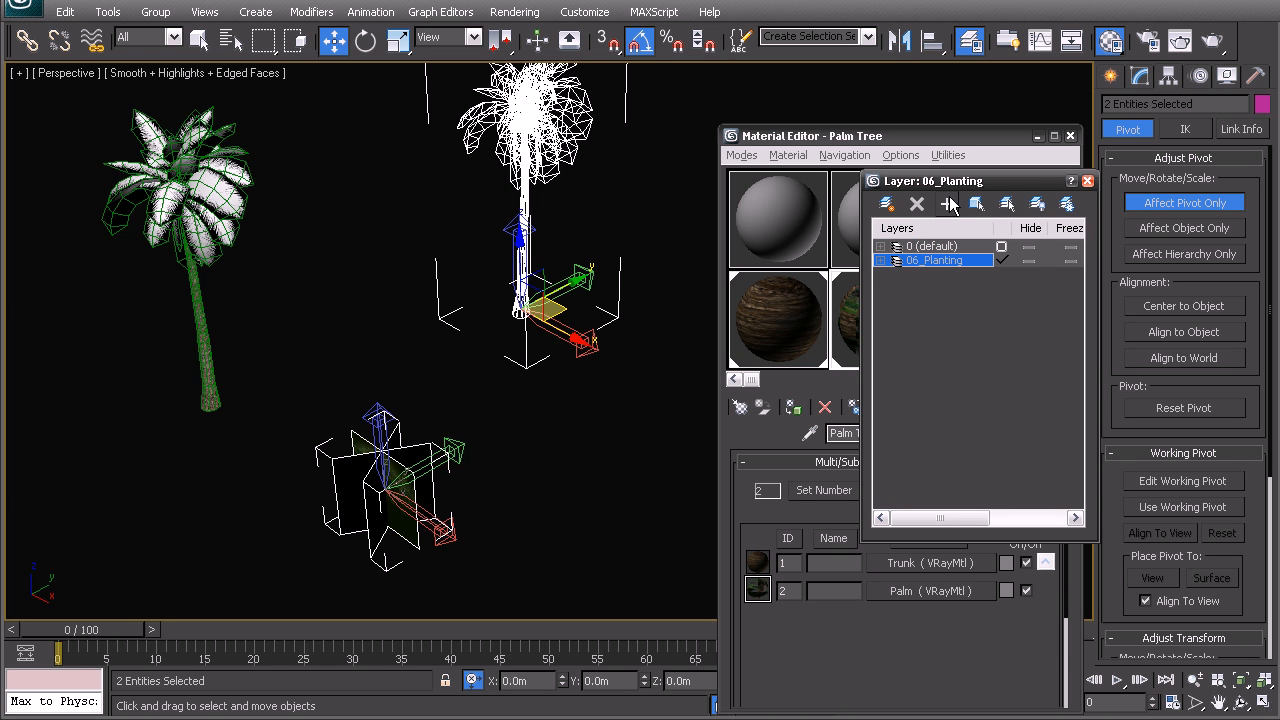
# Delete the original palm mesh, keeping the palm proxy and the bush
pyautogui.click(553, 458)
pyautogui.click(430, 484)
pyautogui.click(333, 376)
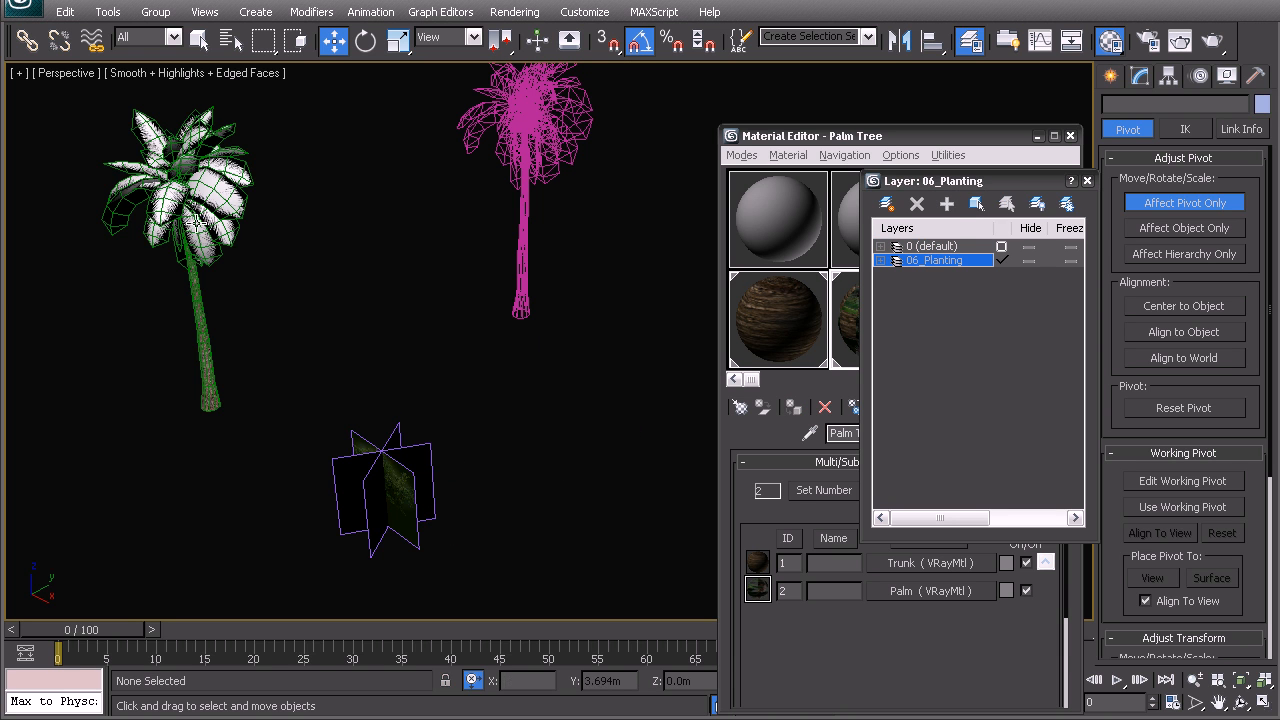
pyautogui.click(212, 242)
pyautogui.moveTo(249, 298); pyautogui.dragTo(288, 318, button='middle')
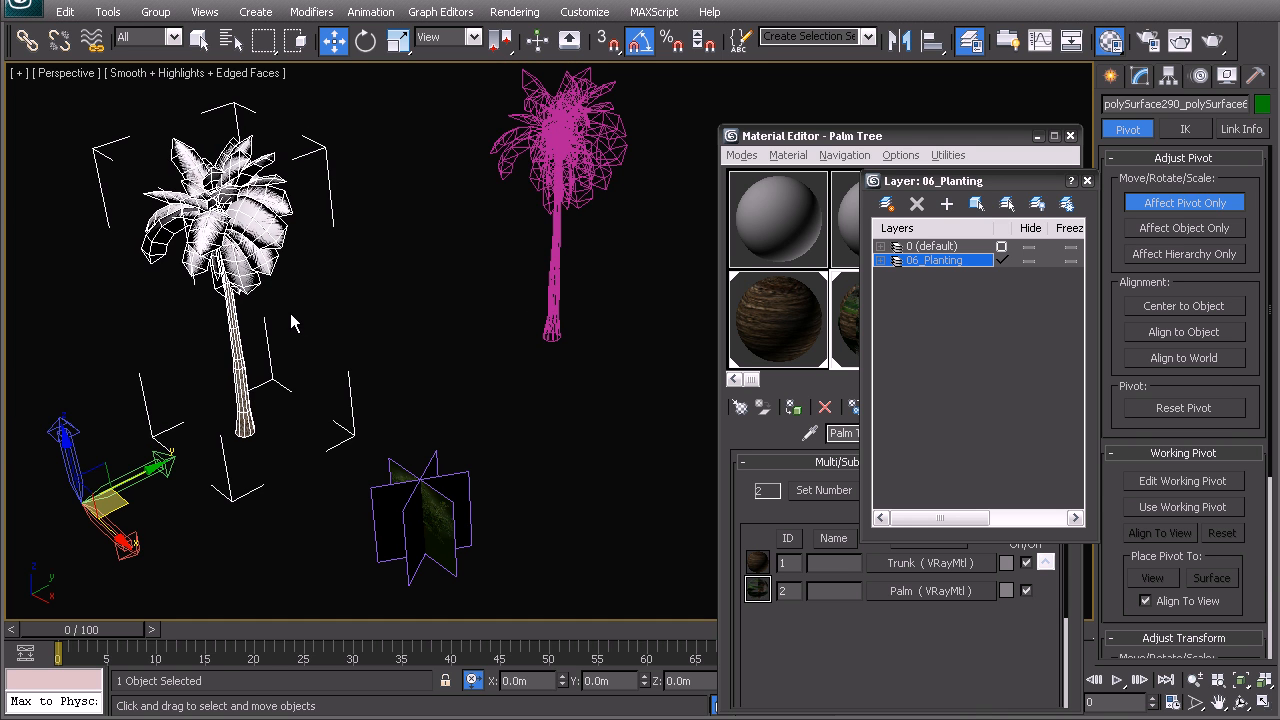
pyautogui.press('Delete')
# Give the palm proxy and the bush the same green object colour
pyautogui.moveTo(443, 311); pyautogui.dragTo(372, 344, button='middle')
pyautogui.moveTo(340, 130); pyautogui.dragTo(534, 557)
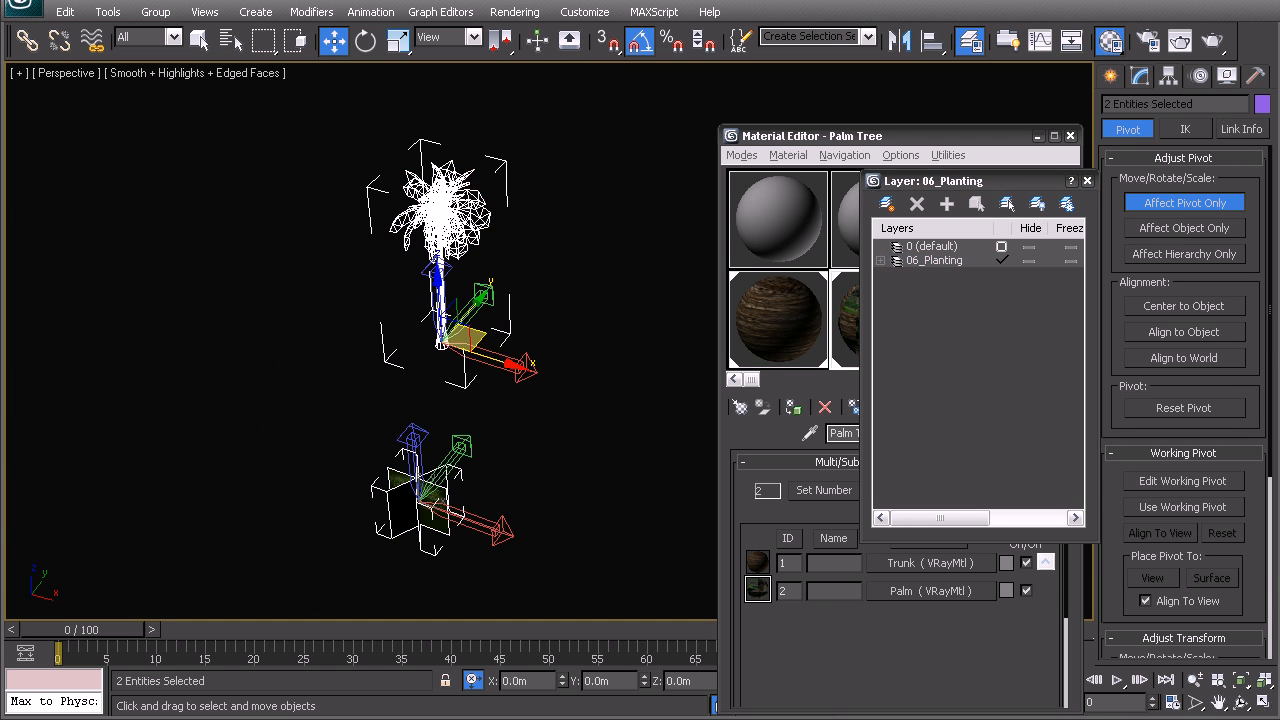
pyautogui.click(1261, 104)
pyautogui.click(580, 320)
pyautogui.click(579, 352)
pyautogui.click(733, 459)
pyautogui.click(440, 374)
pyautogui.keyDown('alt'); pyautogui.moveTo(430, 373); pyautogui.dragTo(265, 165, button='middle'); pyautogui.keyUp('alt')
pyautogui.moveTo(517, 436); pyautogui.dragTo(518, 437)
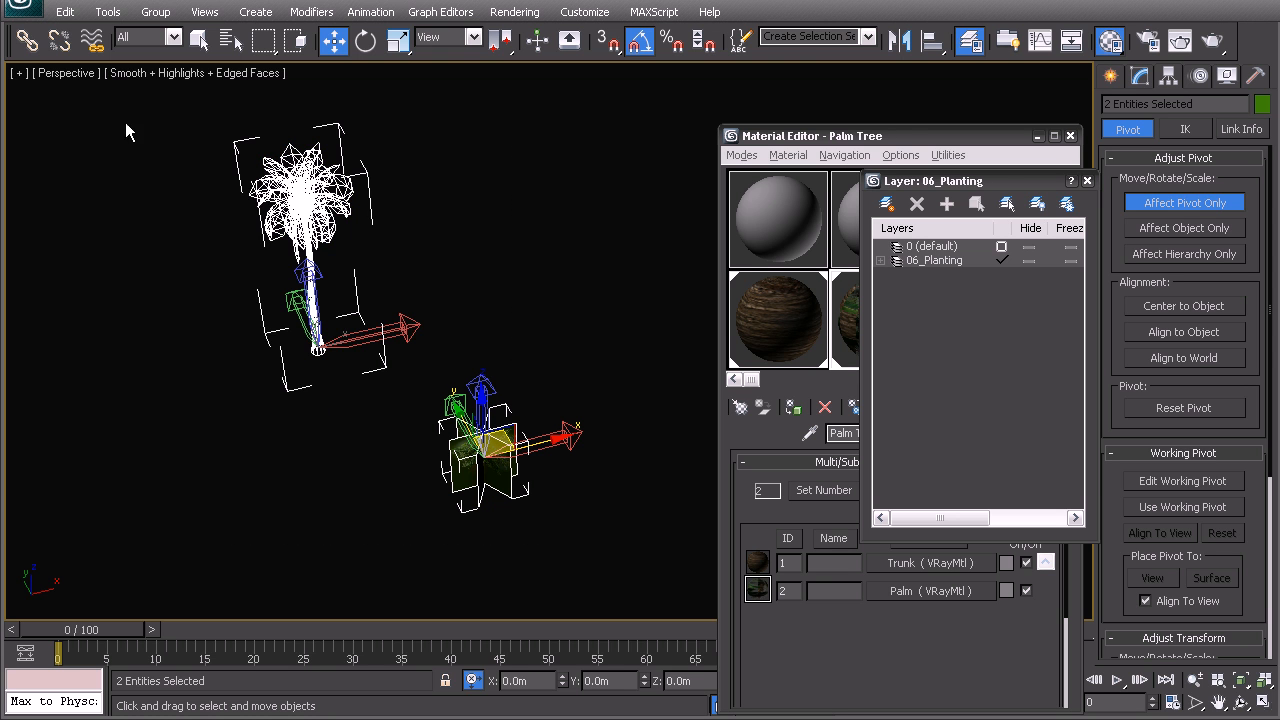
# Save the scene as "Palm tree and bush" in the Internal models folder, in 3ds Max format
pyautogui.click(15, 10)
pyautogui.moveTo(84, 214)
pyautogui.click(215, 200)
pyautogui.click(280, 134)
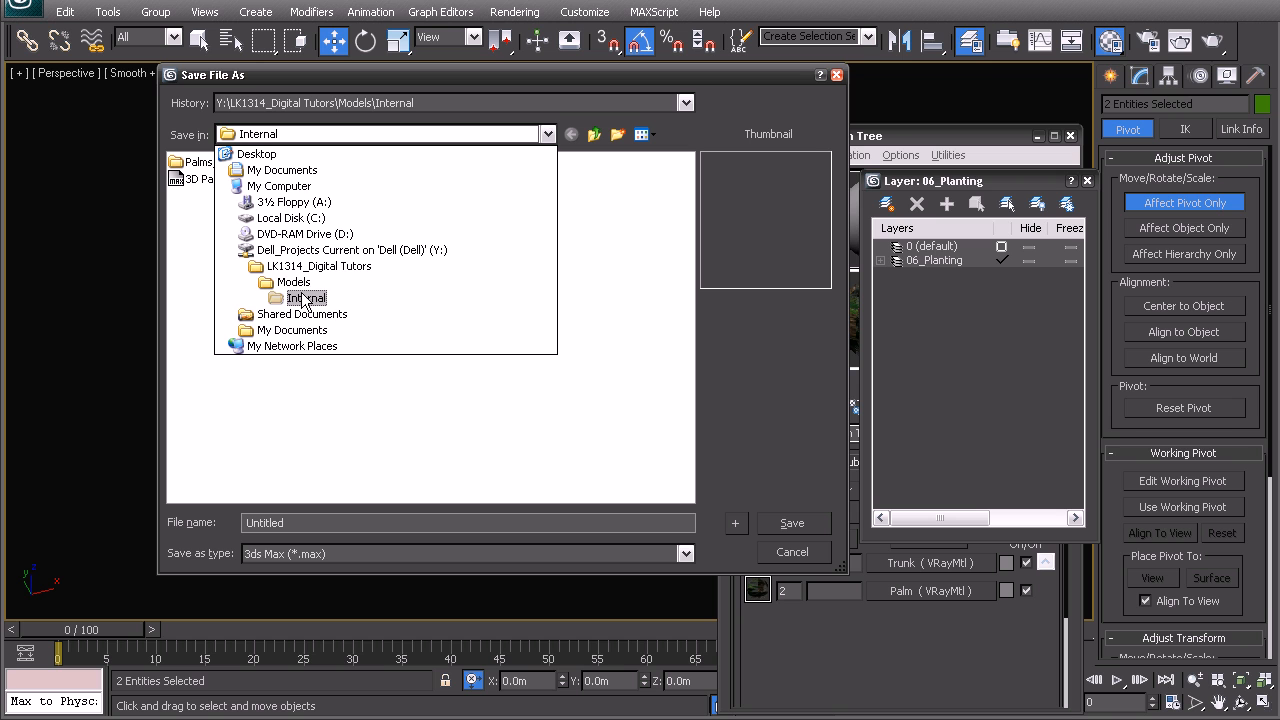
pyautogui.click(305, 298)
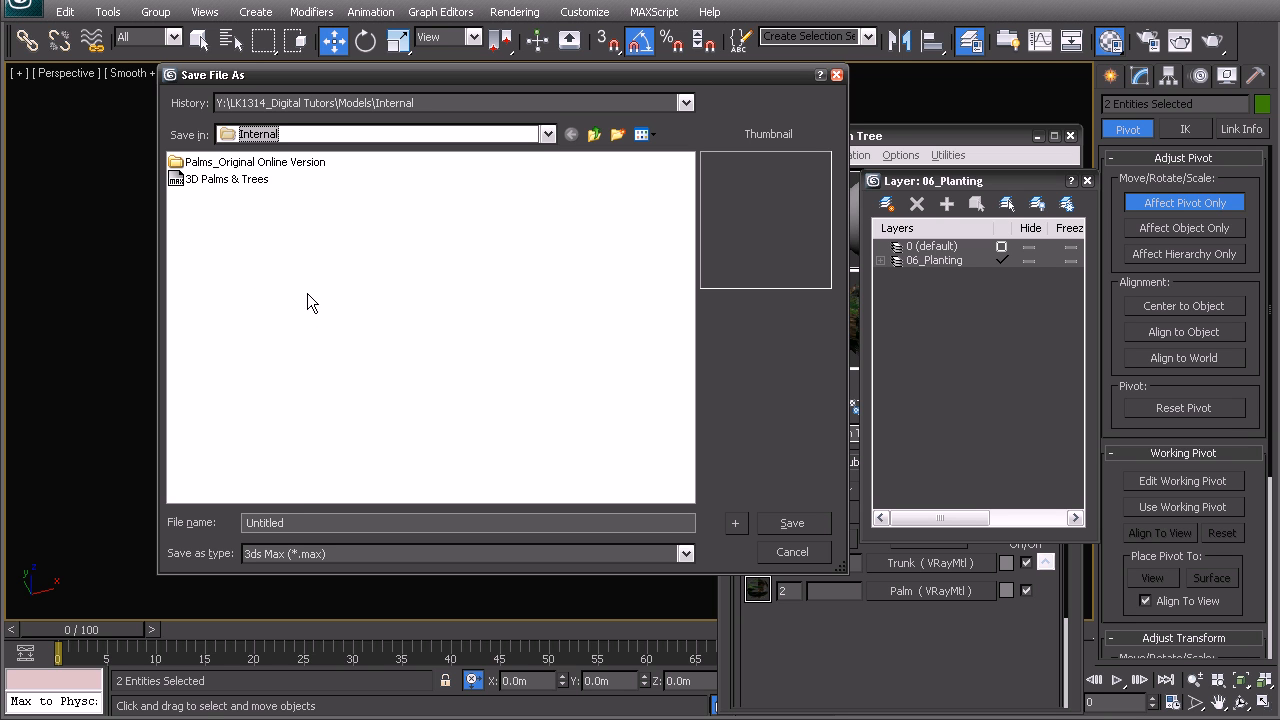
pyautogui.doubleClick(301, 520)
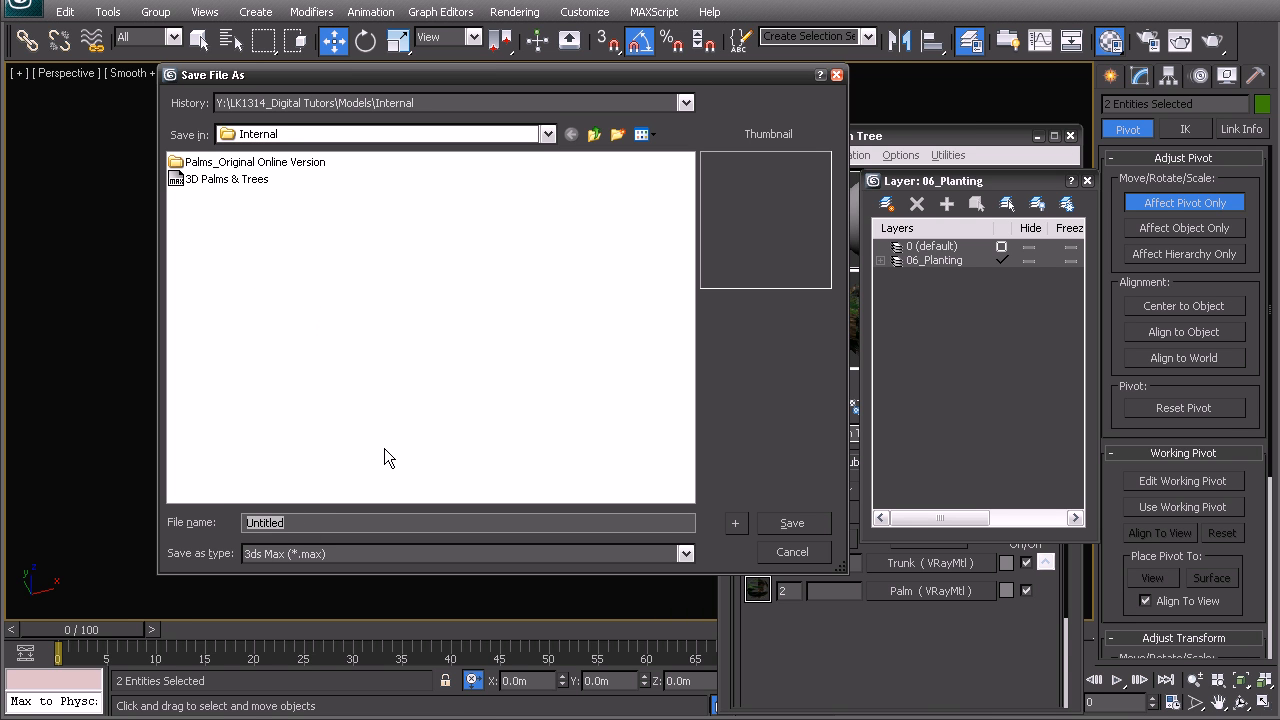
pyautogui.write('Palm tree and bush')
pyautogui.click(792, 523)
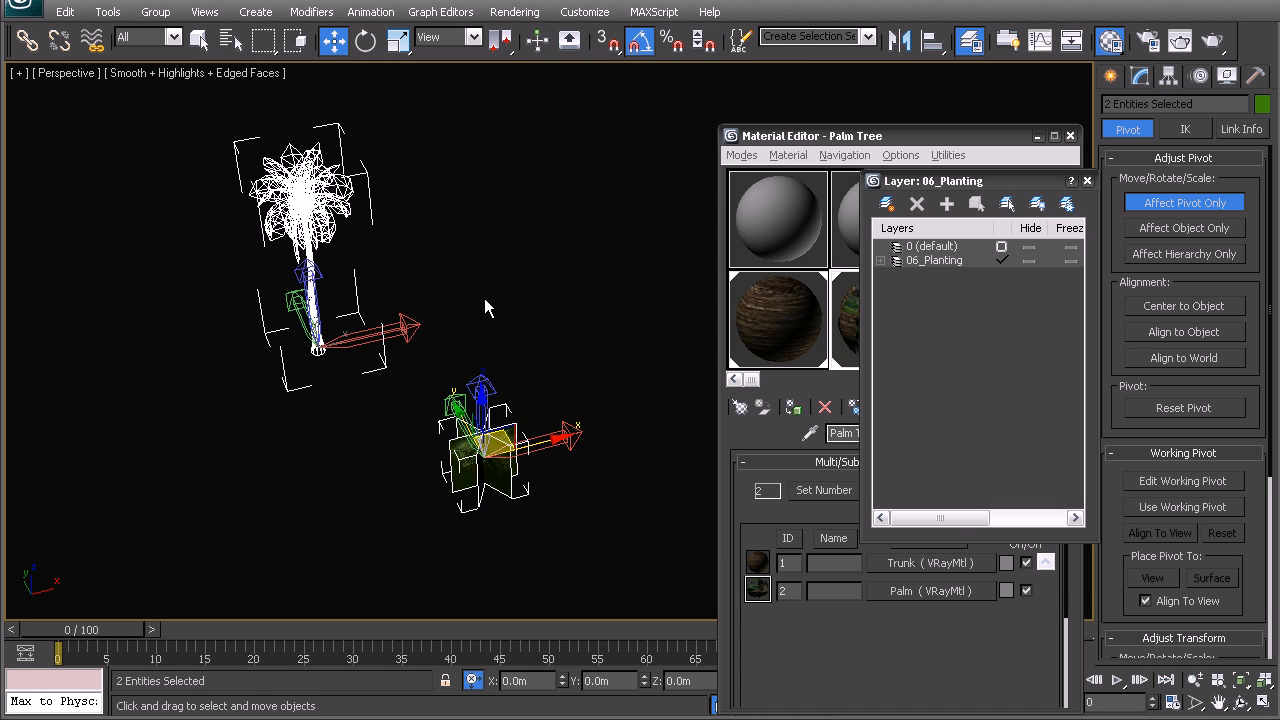
# Deselect the palm and bush, and close the layer manager and the Material Editor
pyautogui.click(485, 299)
pyautogui.keyDown('alt'); pyautogui.moveTo(413, 343); pyautogui.dragTo(463, 325, button='middle'); pyautogui.keyUp('alt')
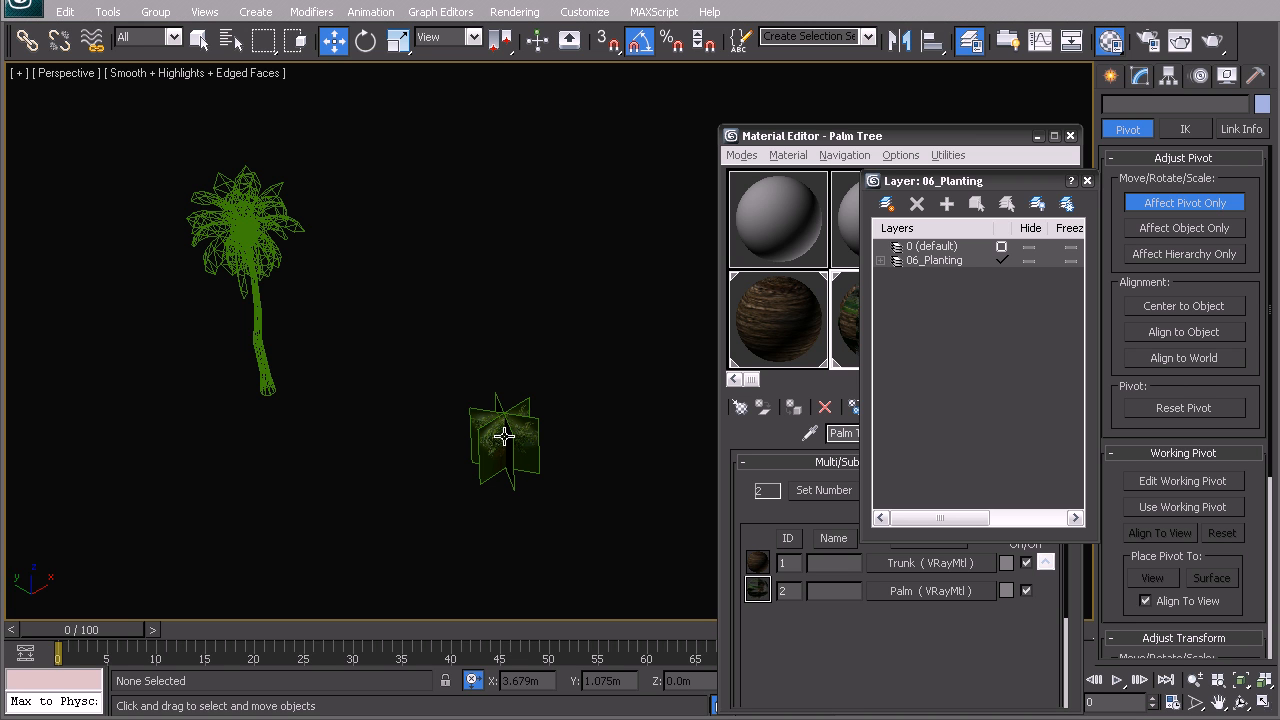
pyautogui.click(1087, 181)
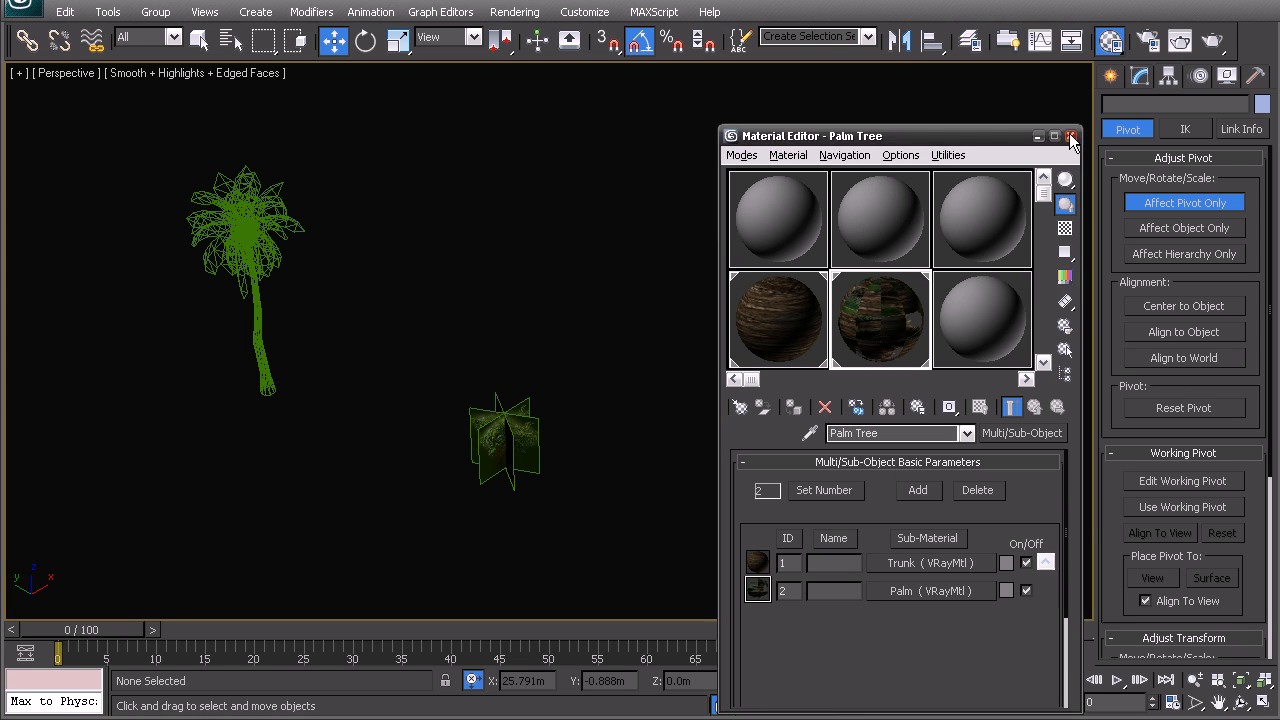
pyautogui.click(1071, 137)
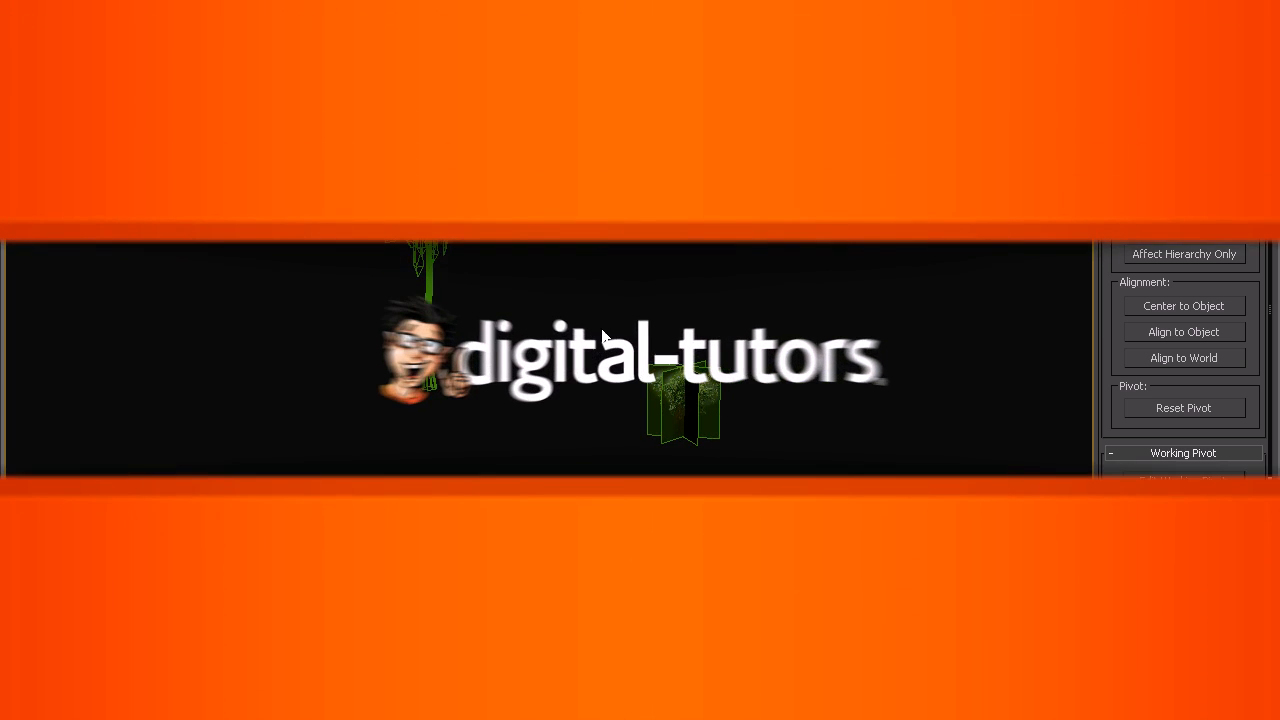